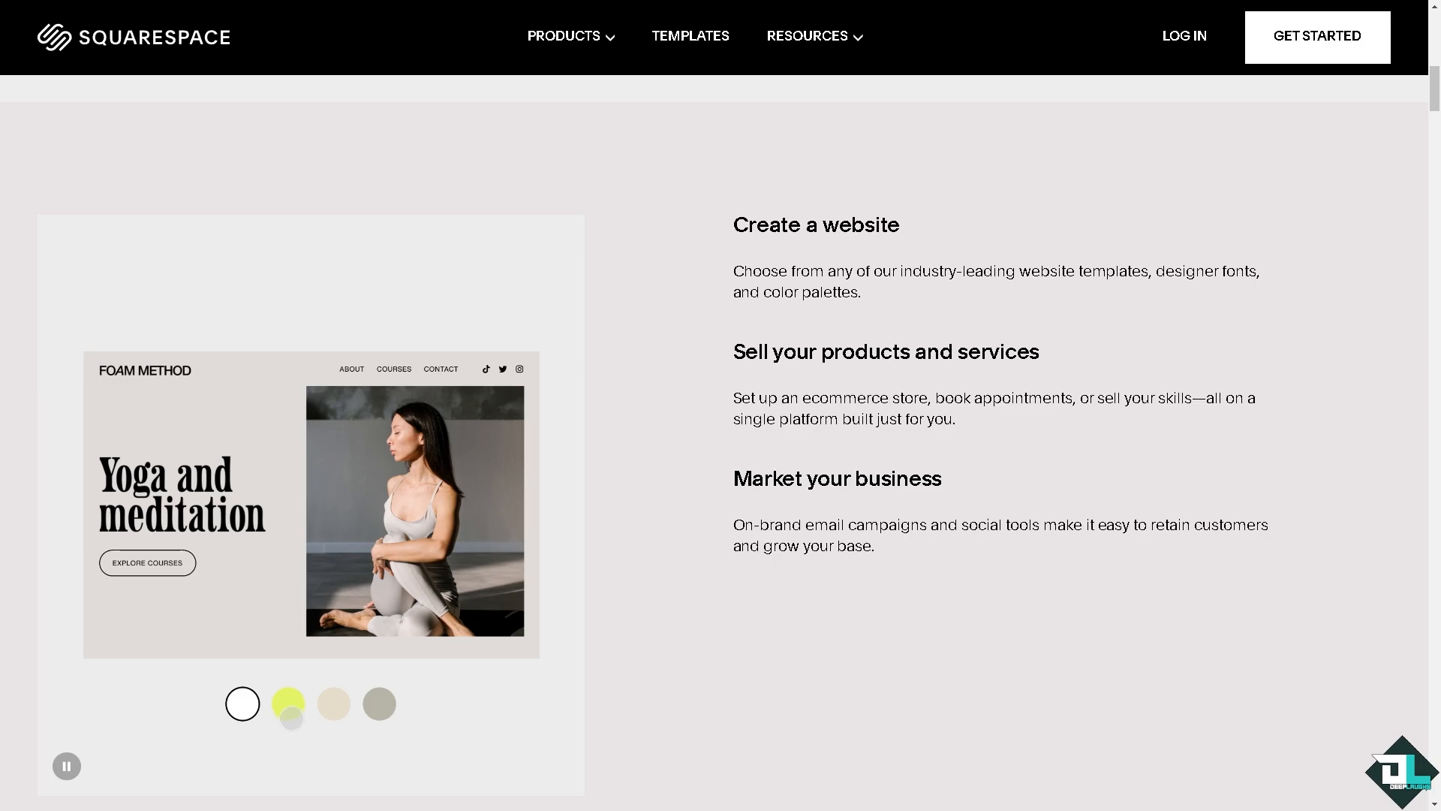
Start a free website trial and skip the first two setup questions, including what to do with the website.
scroll(292, 725, up, 10)
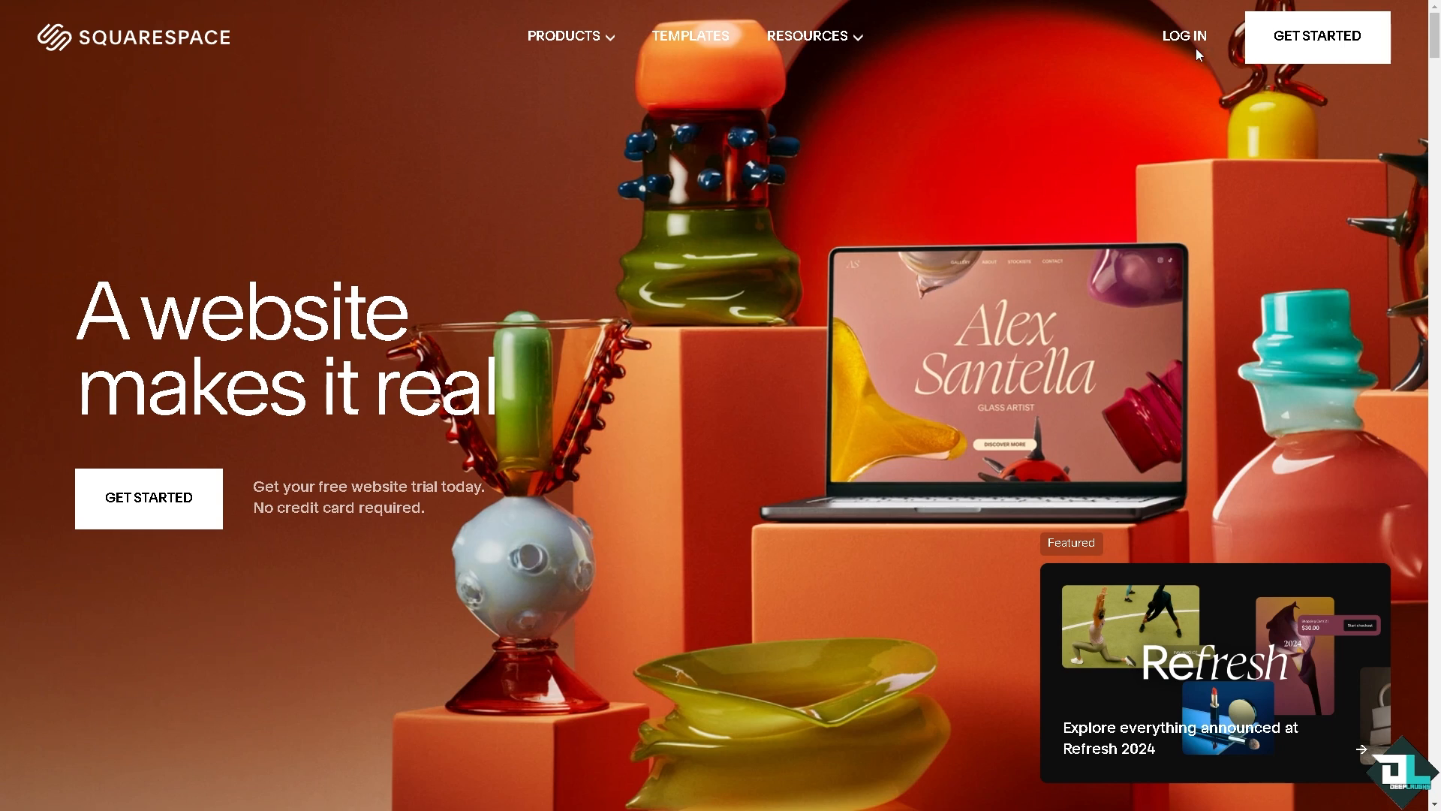
click(199, 501)
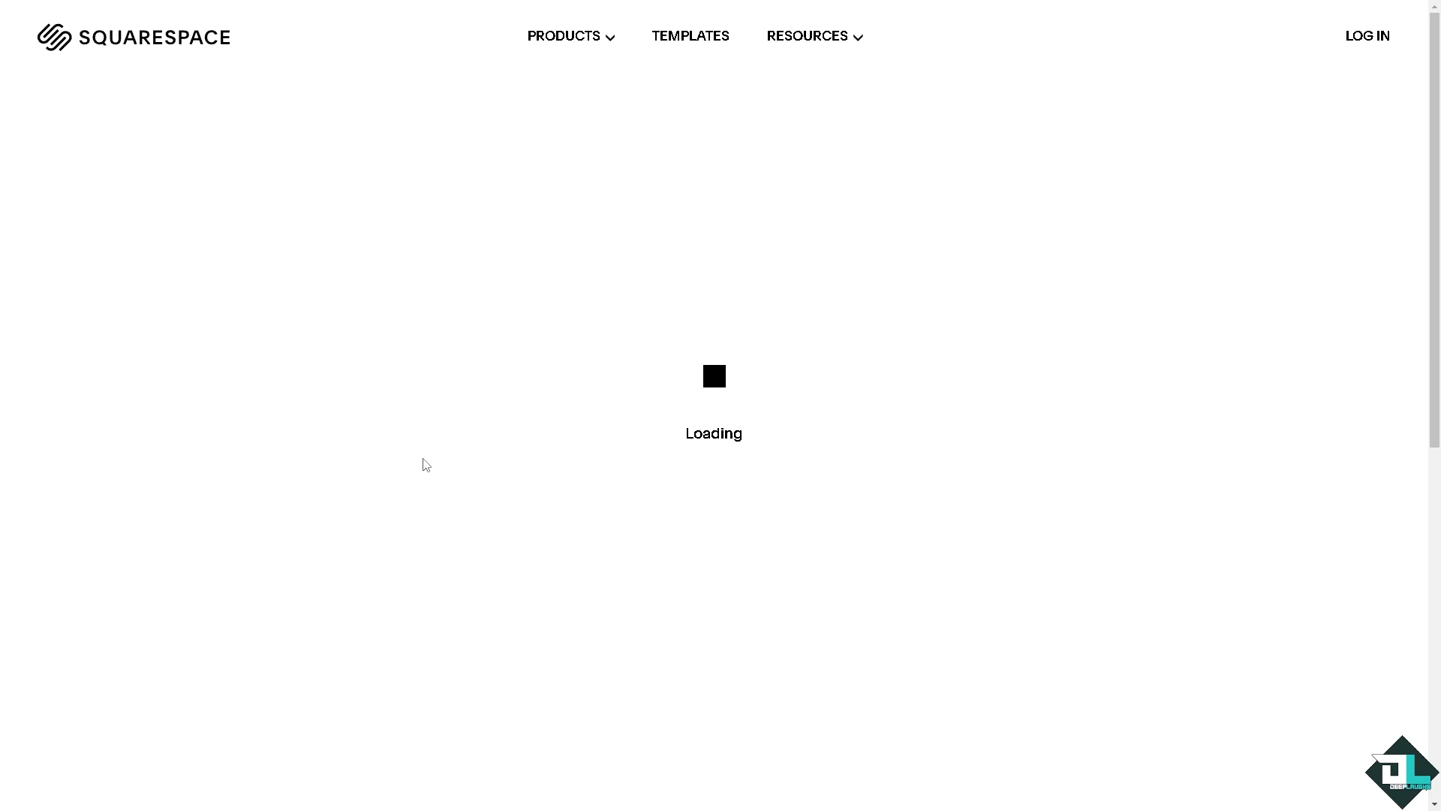
click(910, 771)
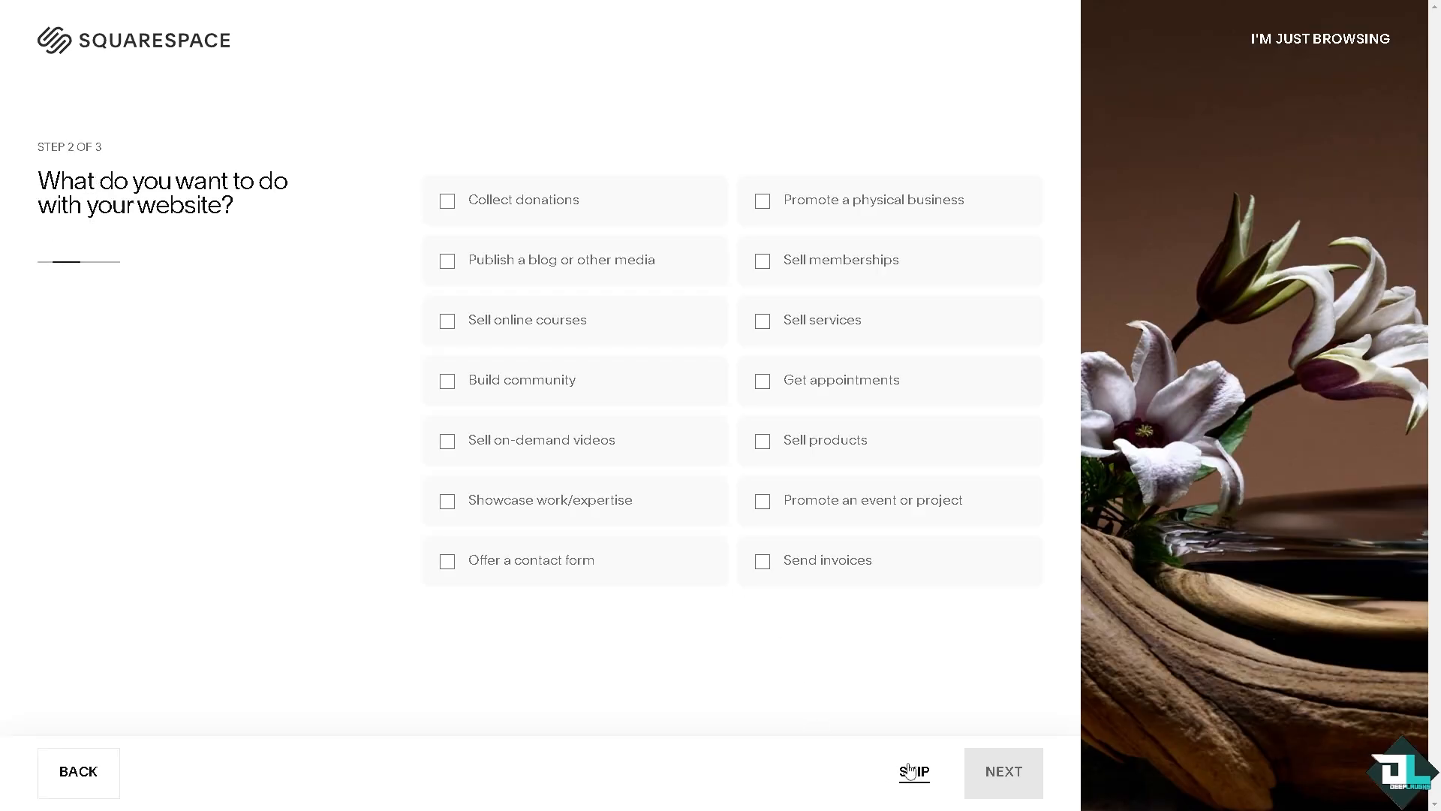
click(916, 773)
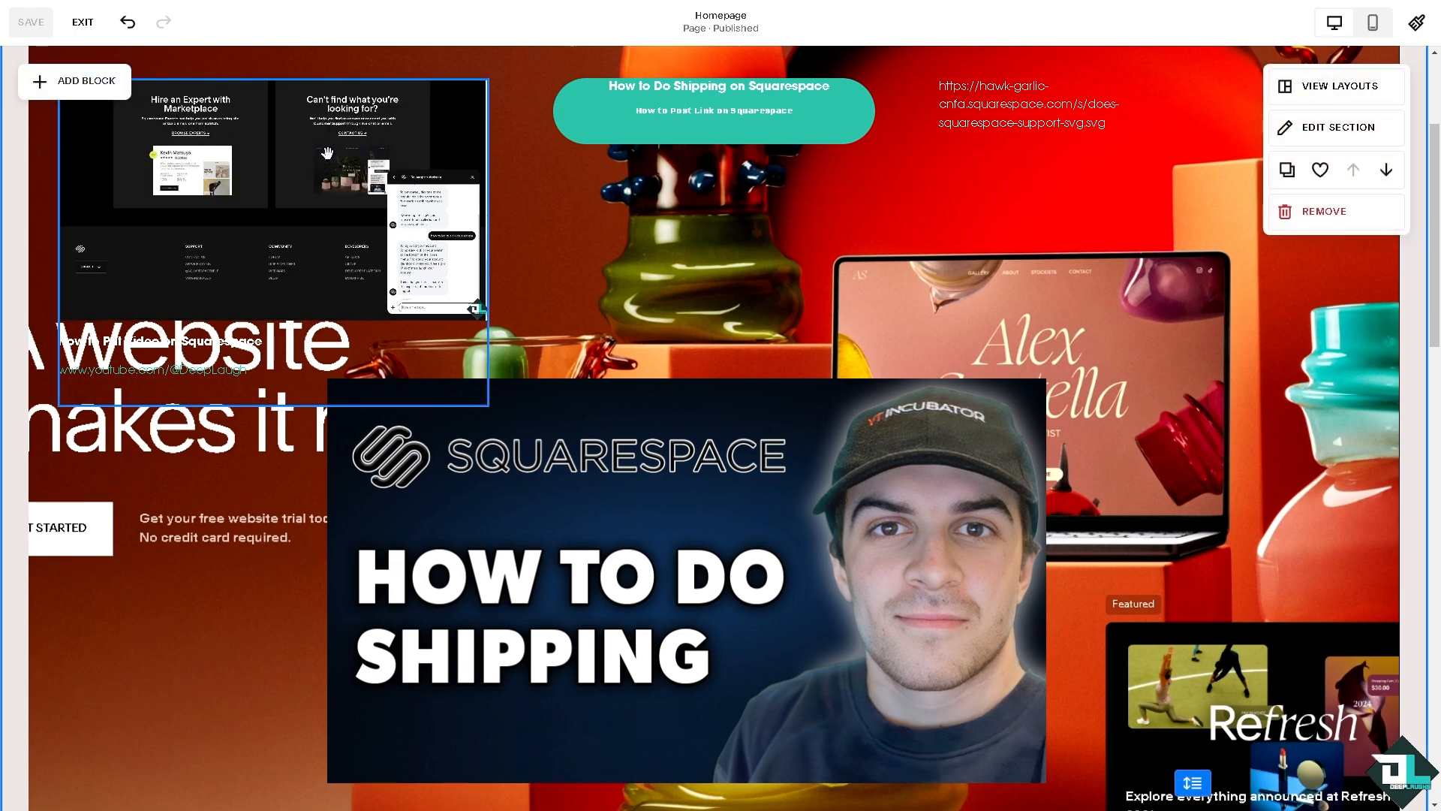
Exit the homepage editor and open the Shipping settings in the site's Selling settings.
click(82, 23)
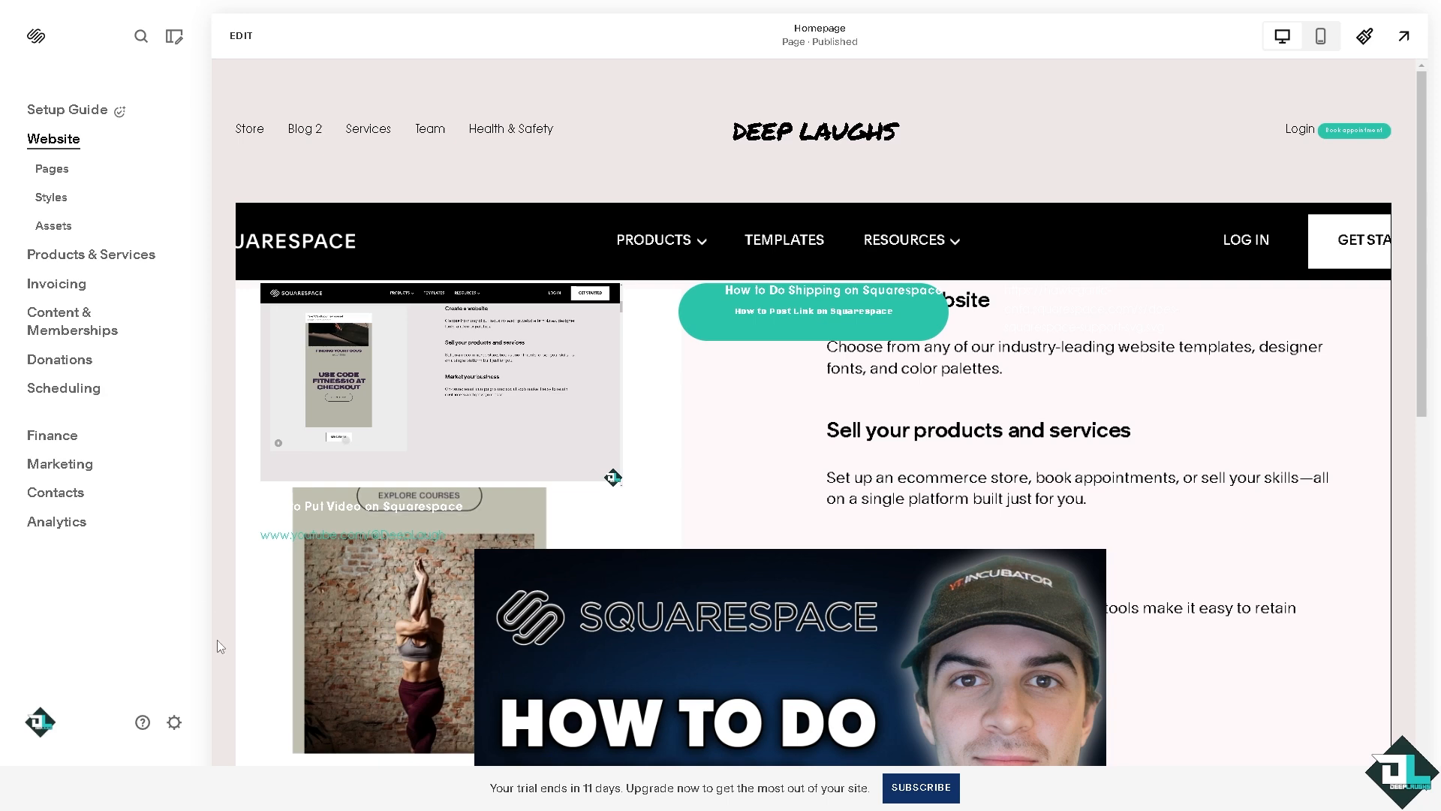
click(174, 722)
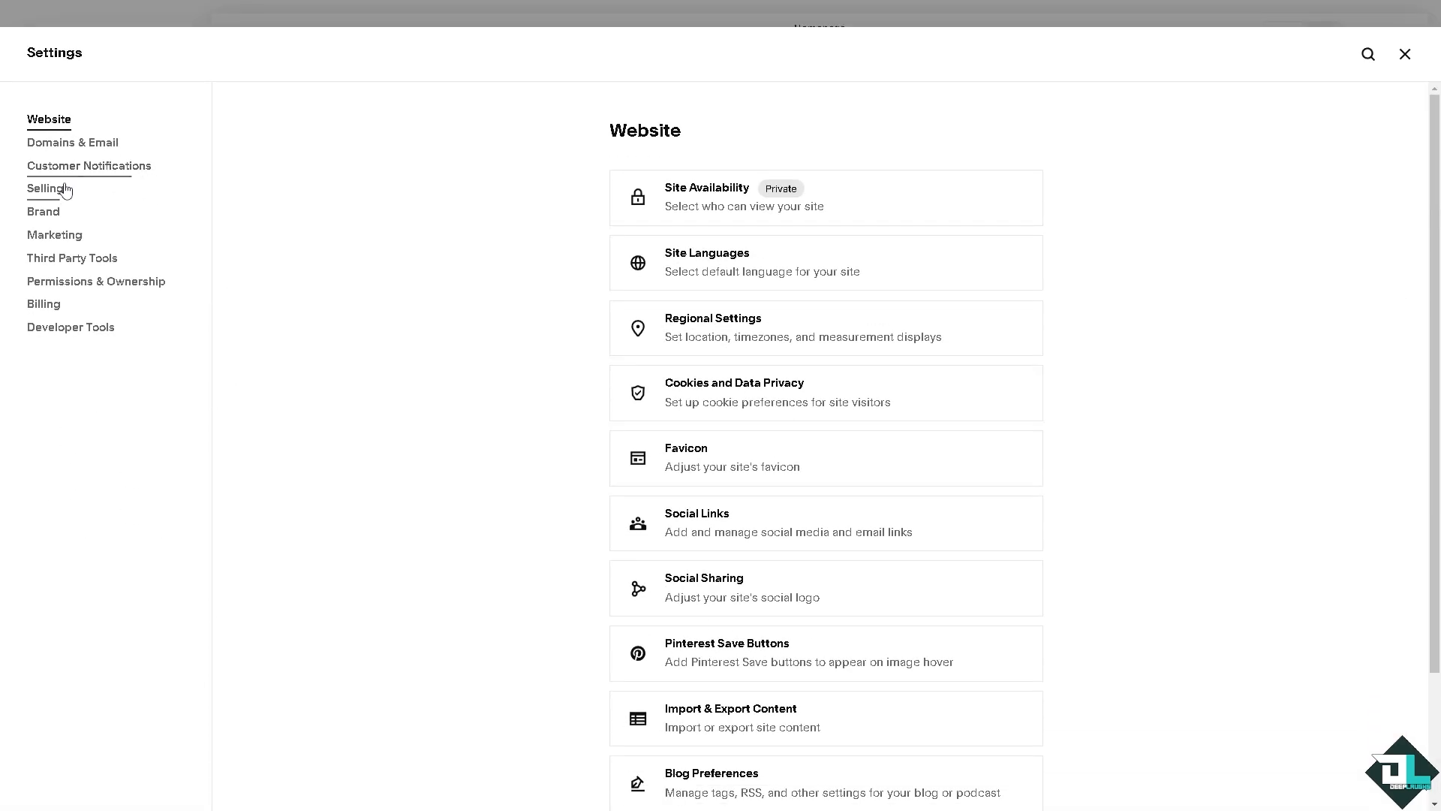
click(53, 194)
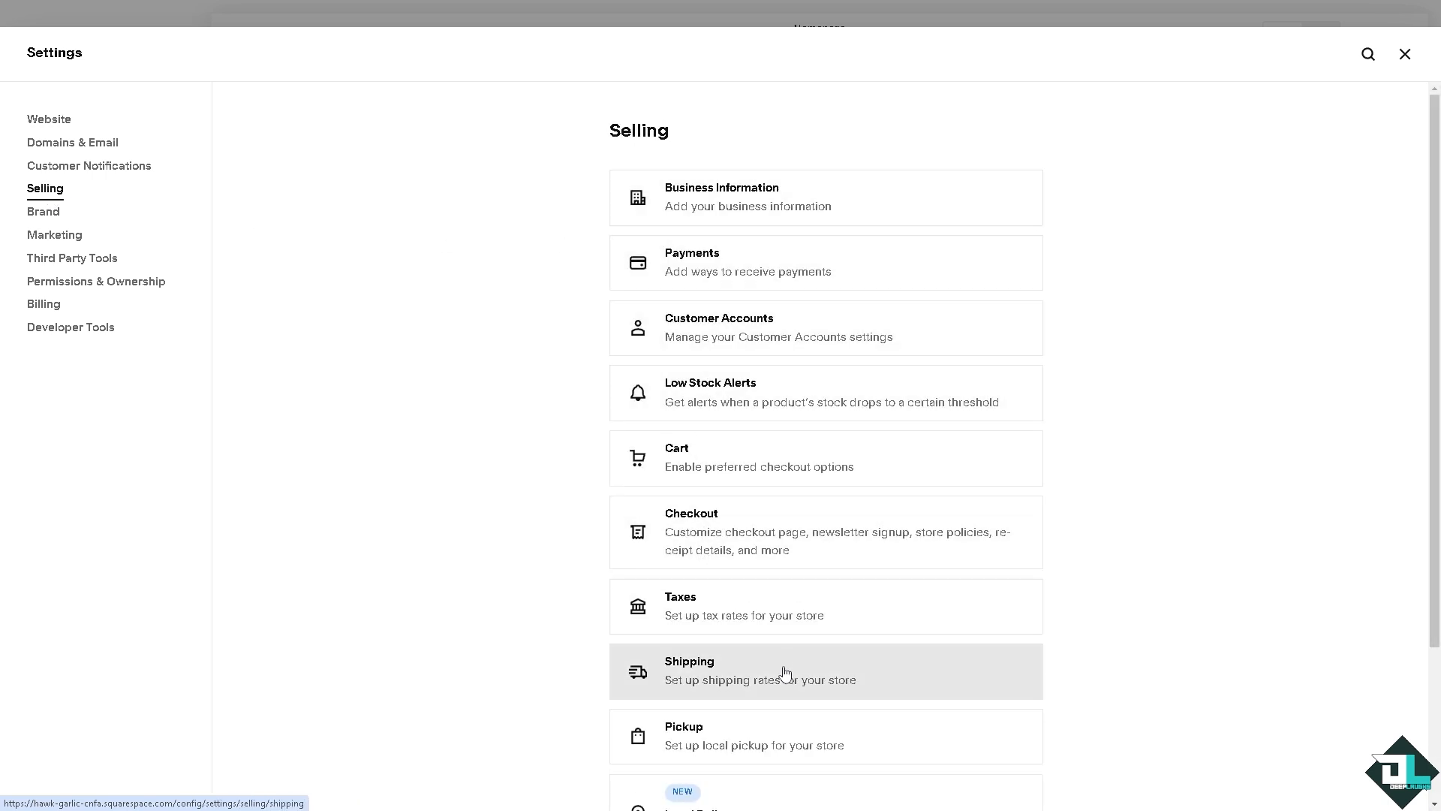
click(830, 679)
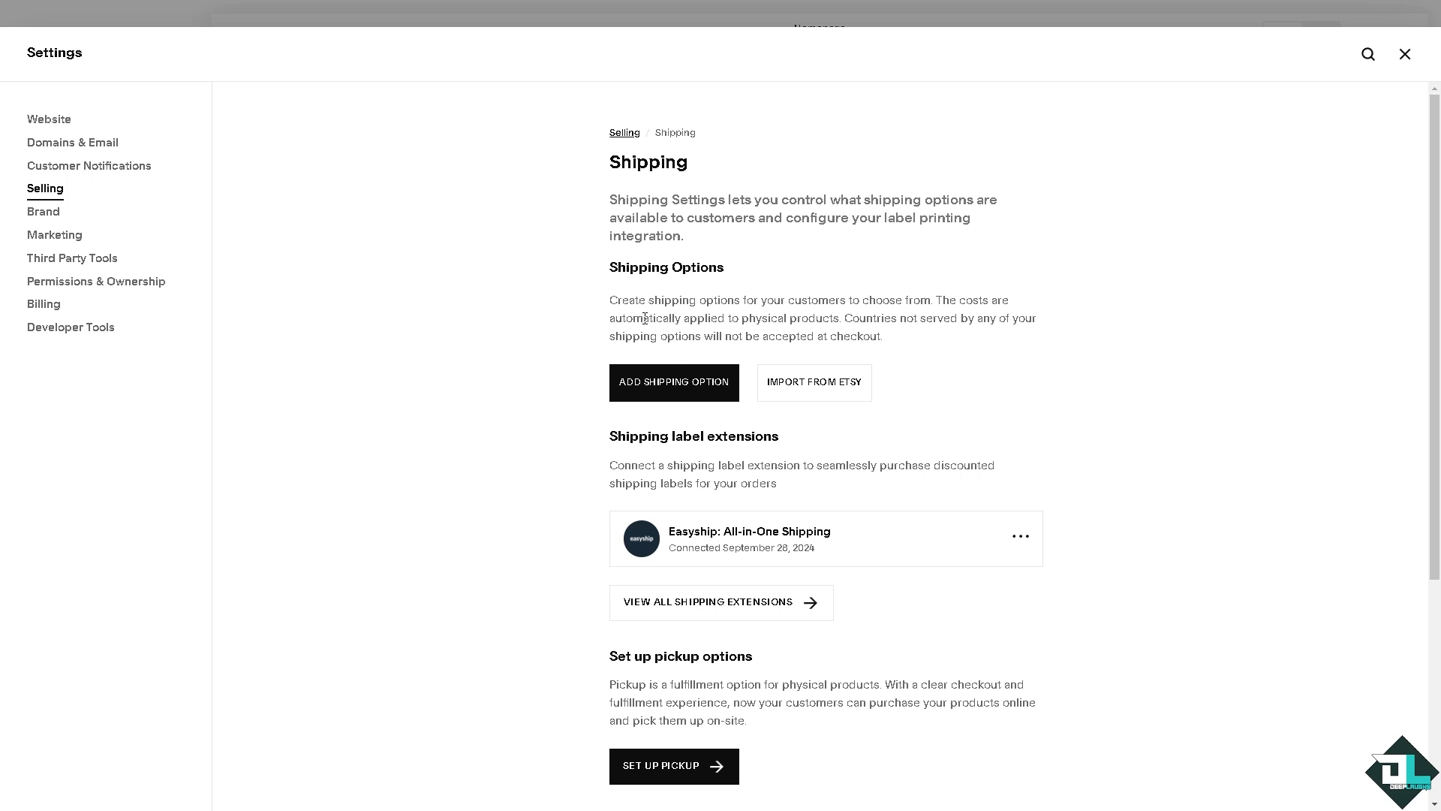
Draft a flat rate shipping option named "How to Do Shipping on Squarespace" with a $69.00 per-order fee and $69.00 per-item fee.
click(687, 383)
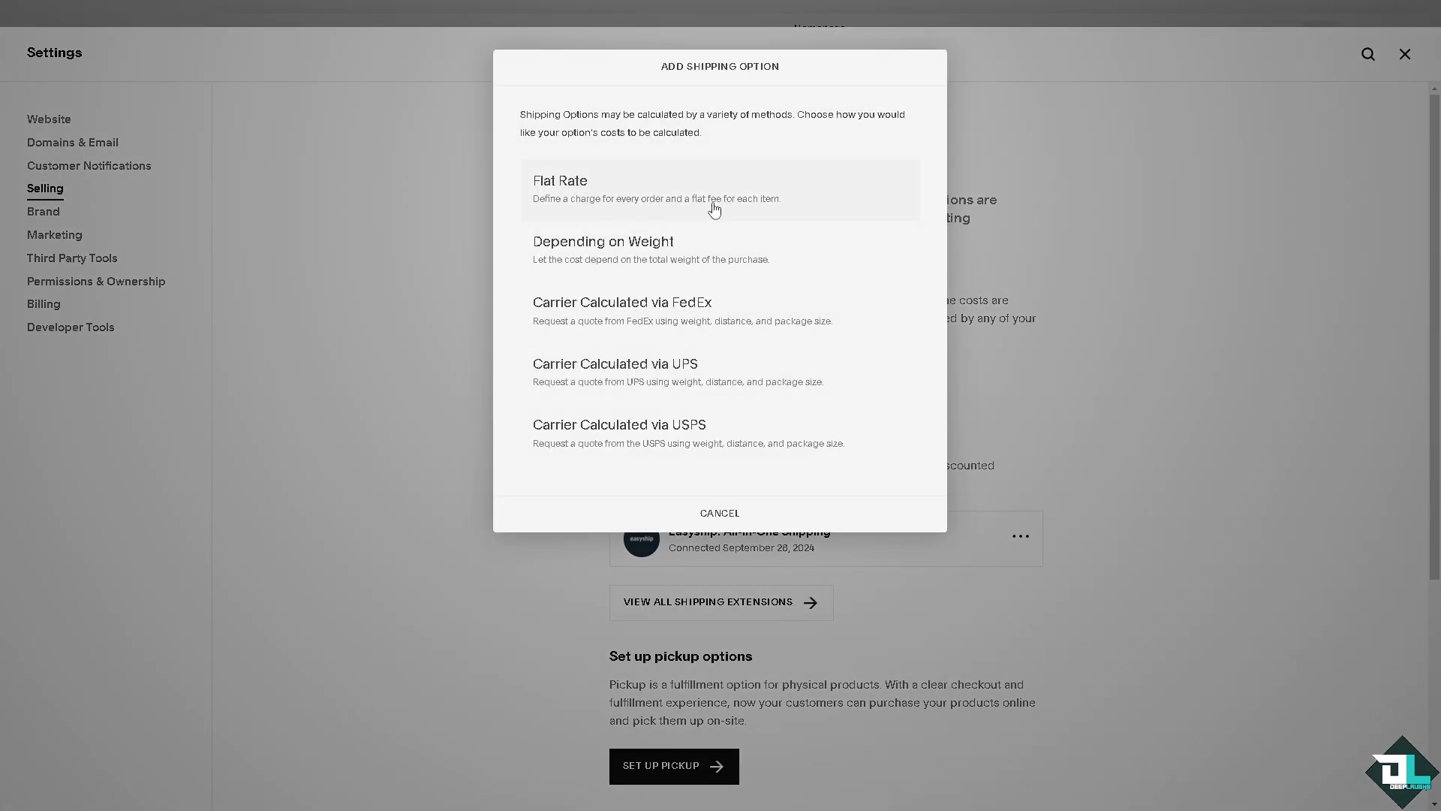
click(637, 197)
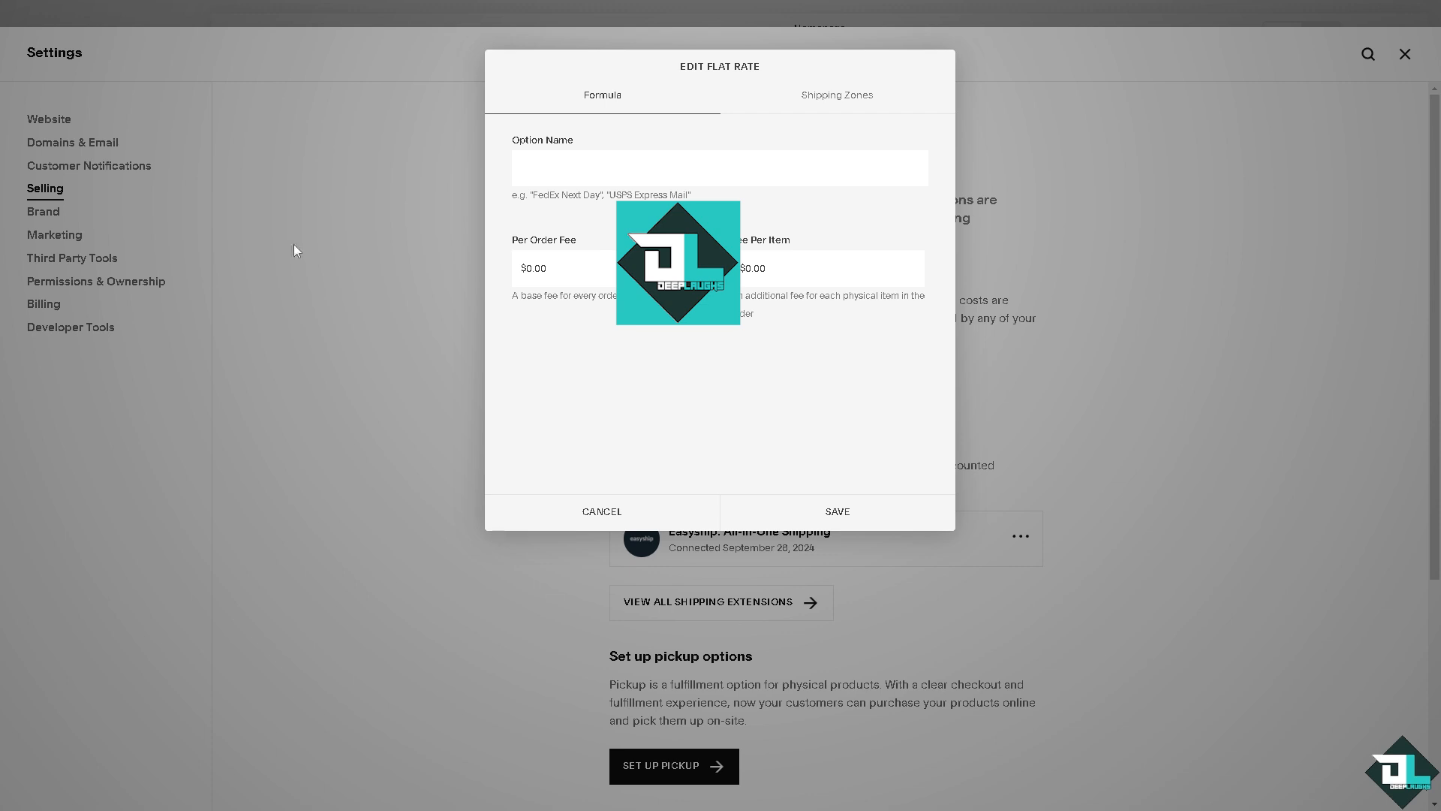
click(601, 172)
text(How to Do Shipping on Squarespace)
click(603, 272)
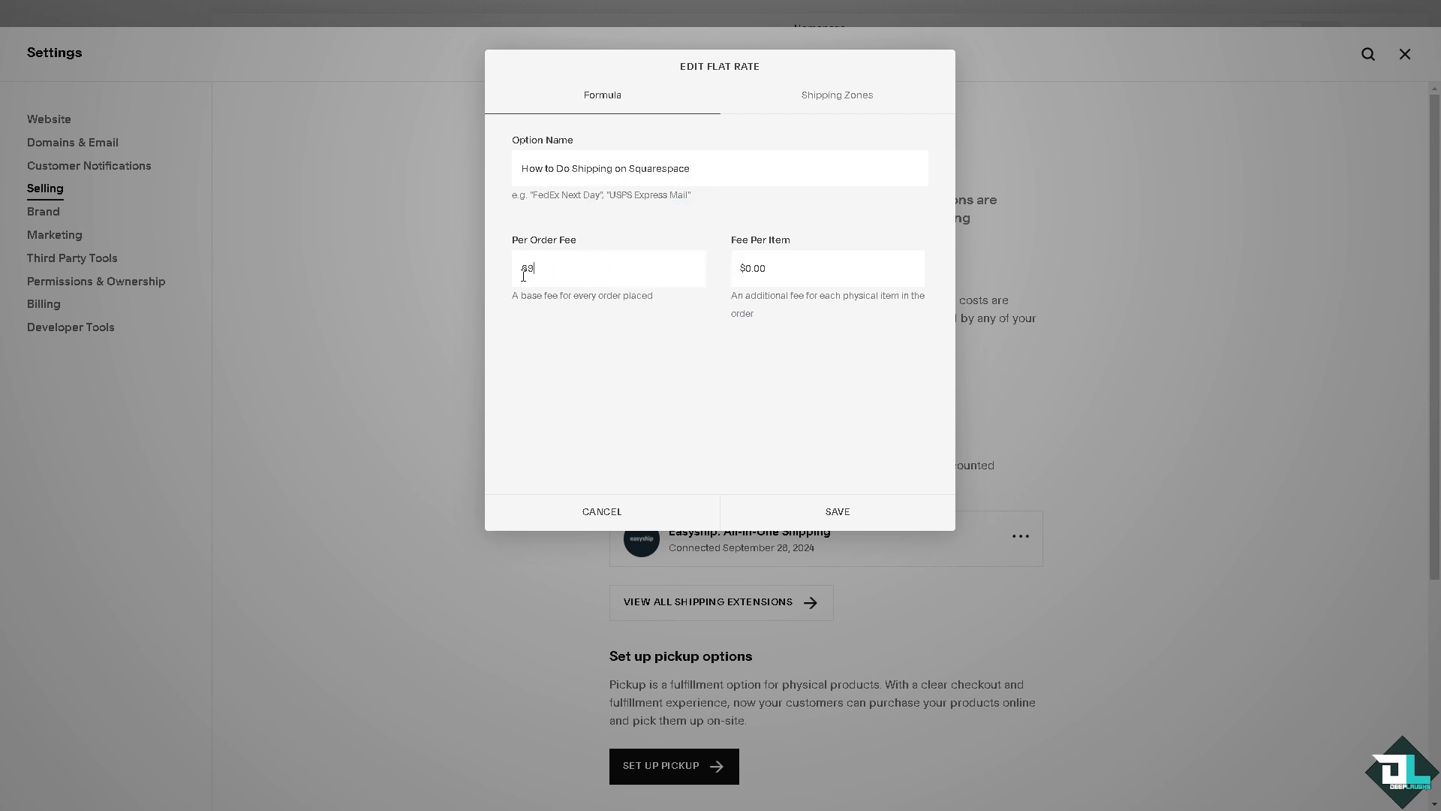
text(69)
click(841, 261)
click(672, 334)
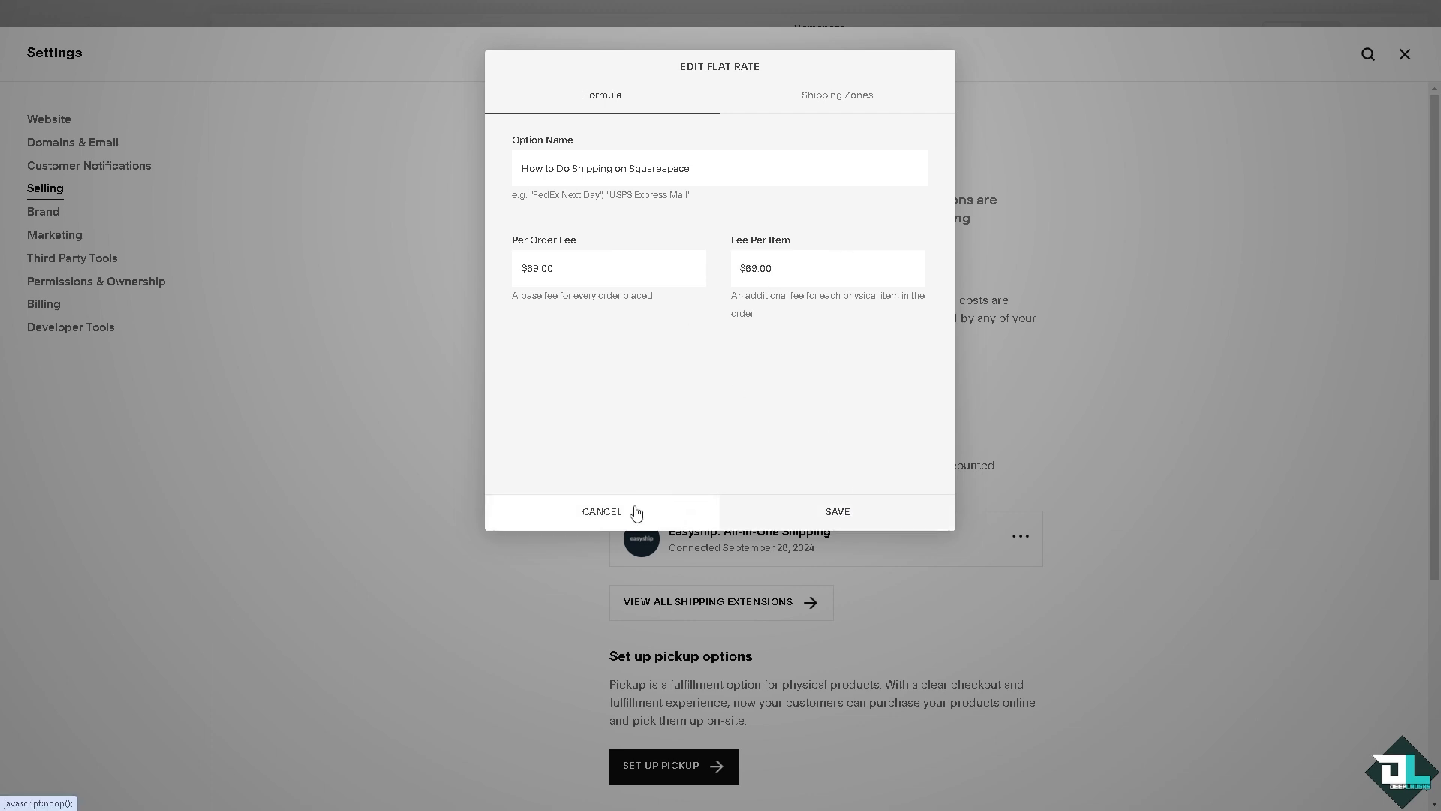
Browse the countries available for the flat rate's shipping zones and discard the unsaved shipping option.
click(827, 101)
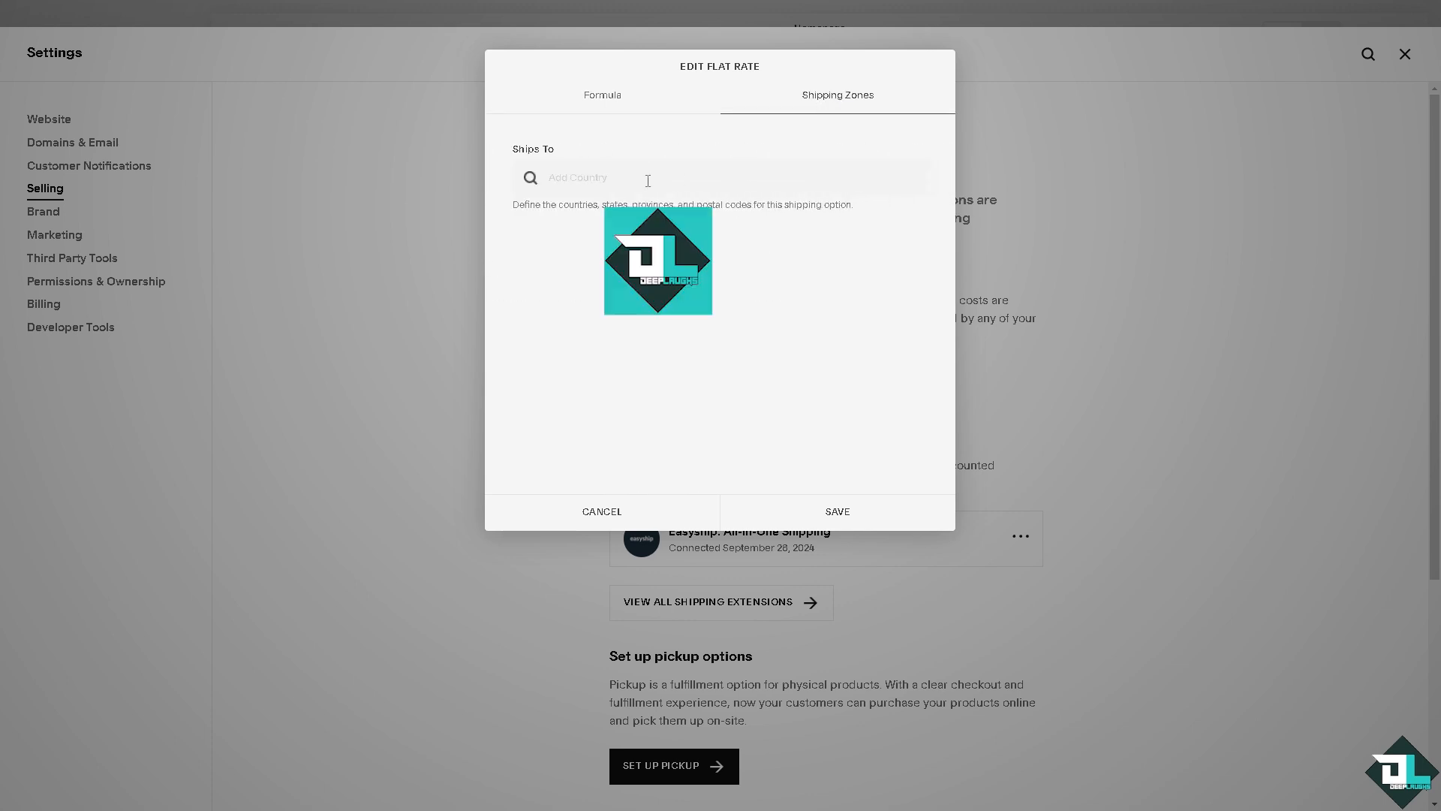
click(648, 180)
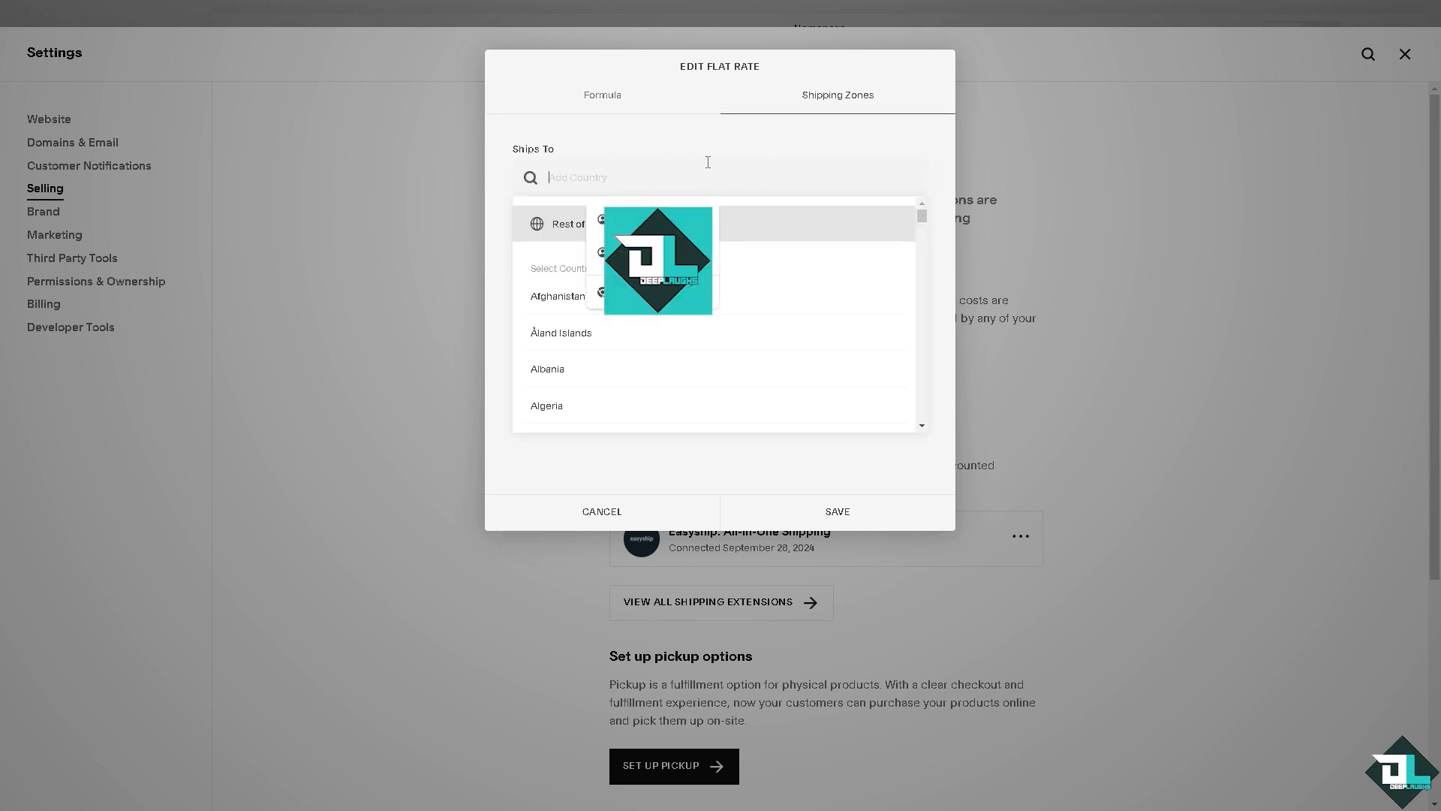
scroll(570, 360, down, 2)
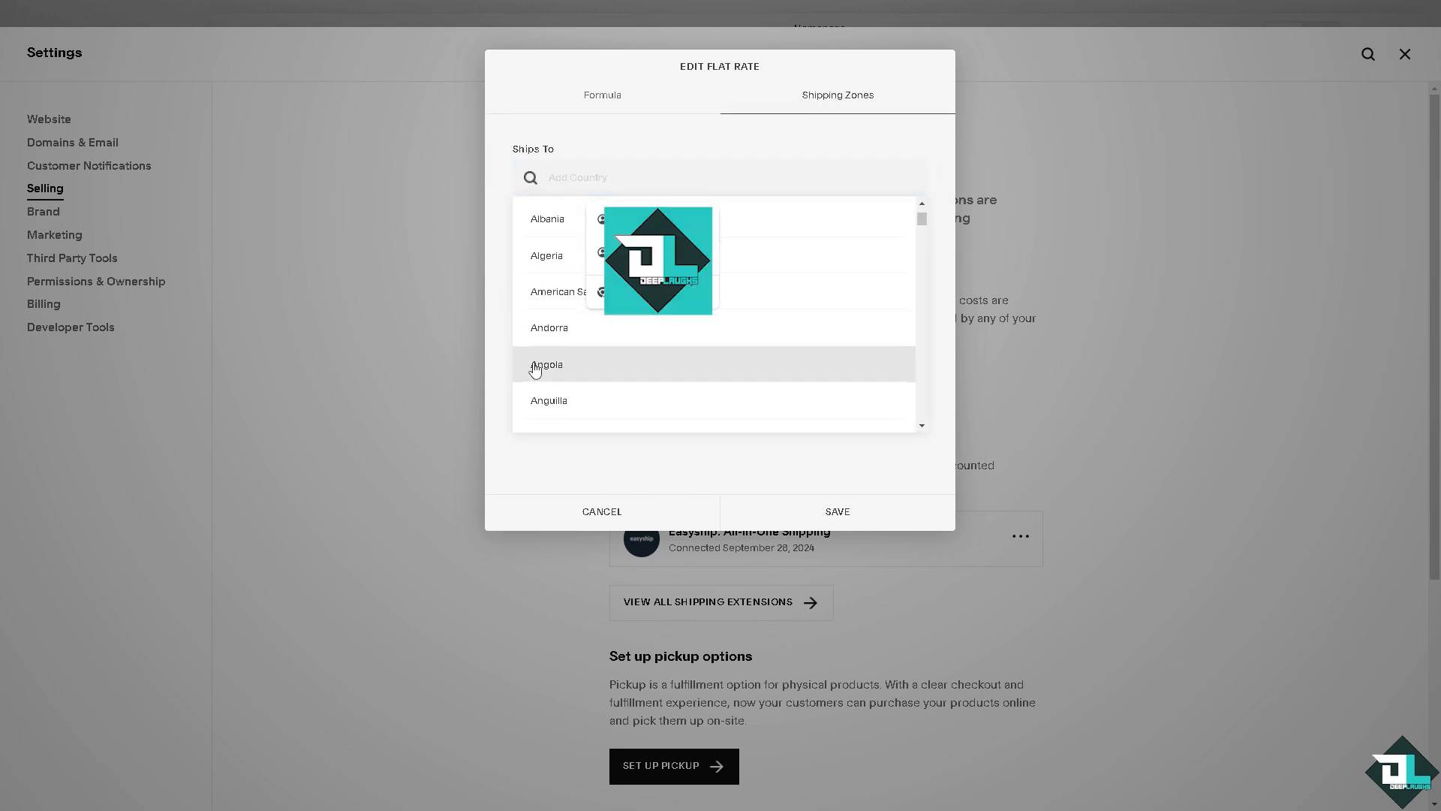
click(497, 328)
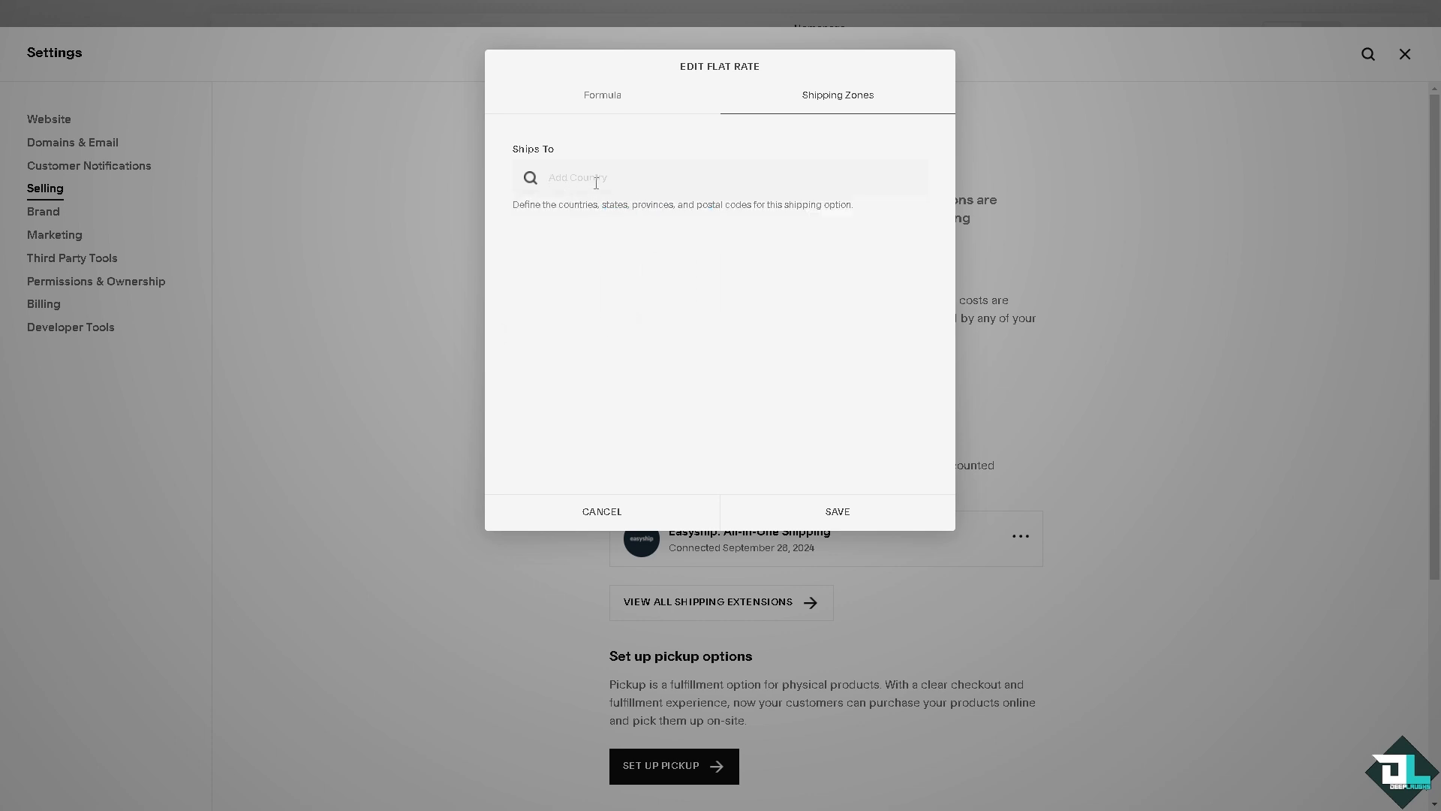
click(605, 510)
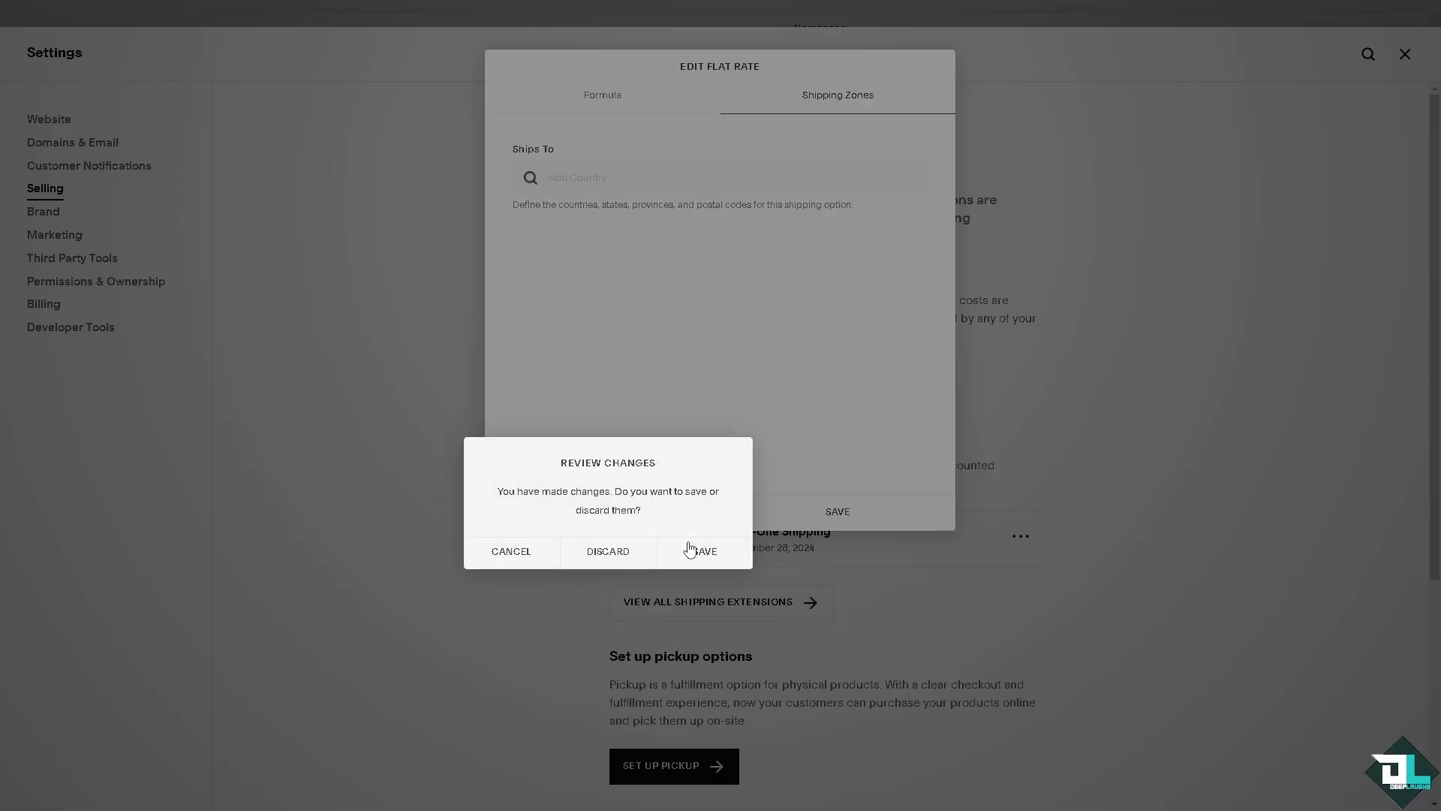
click(570, 556)
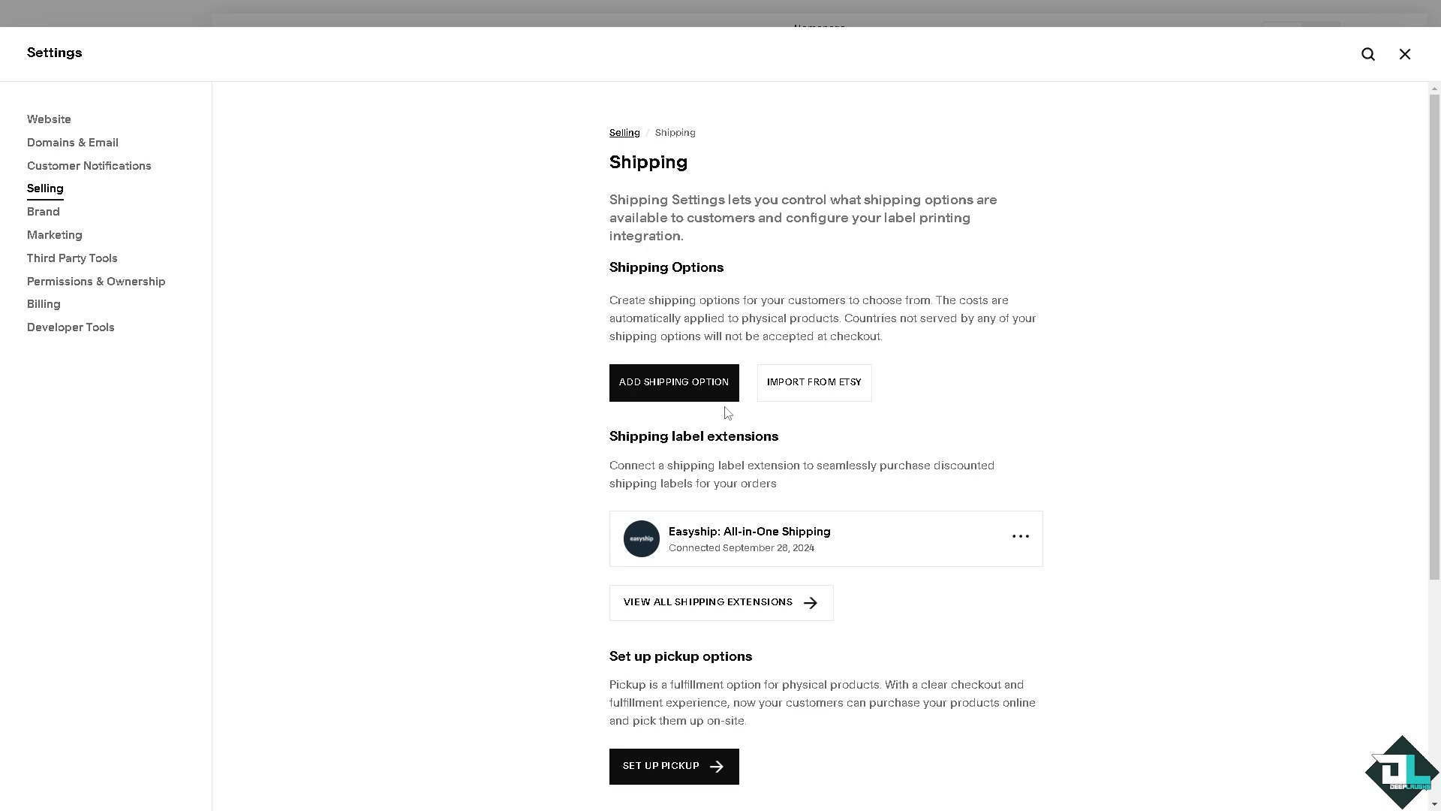
Start importing shipping profiles from Etsy and review the permissions Squarespace requests for the Etsy account.
scroll(726, 412, down, 2)
scroll(715, 397, down, 1)
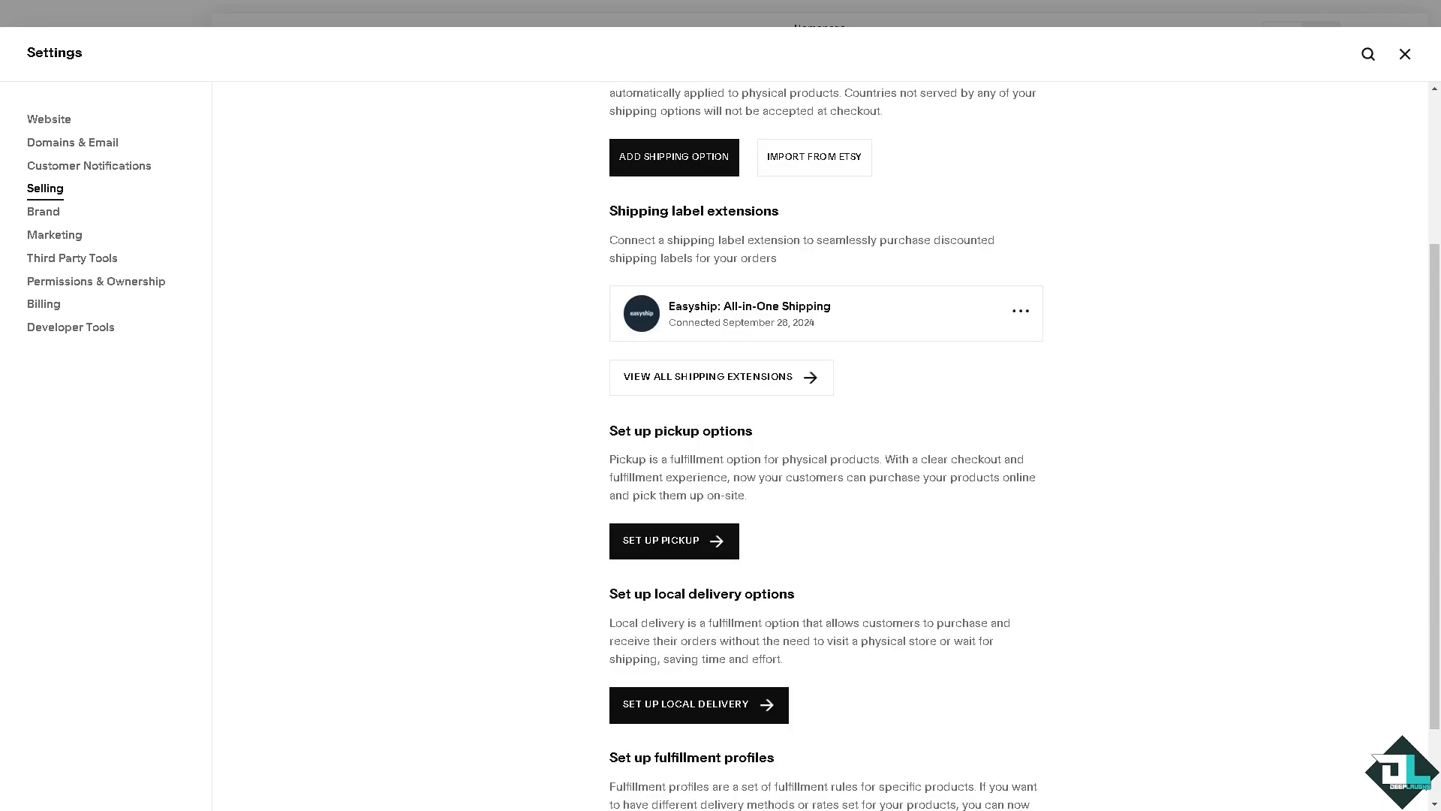
scroll(743, 405, up, 1)
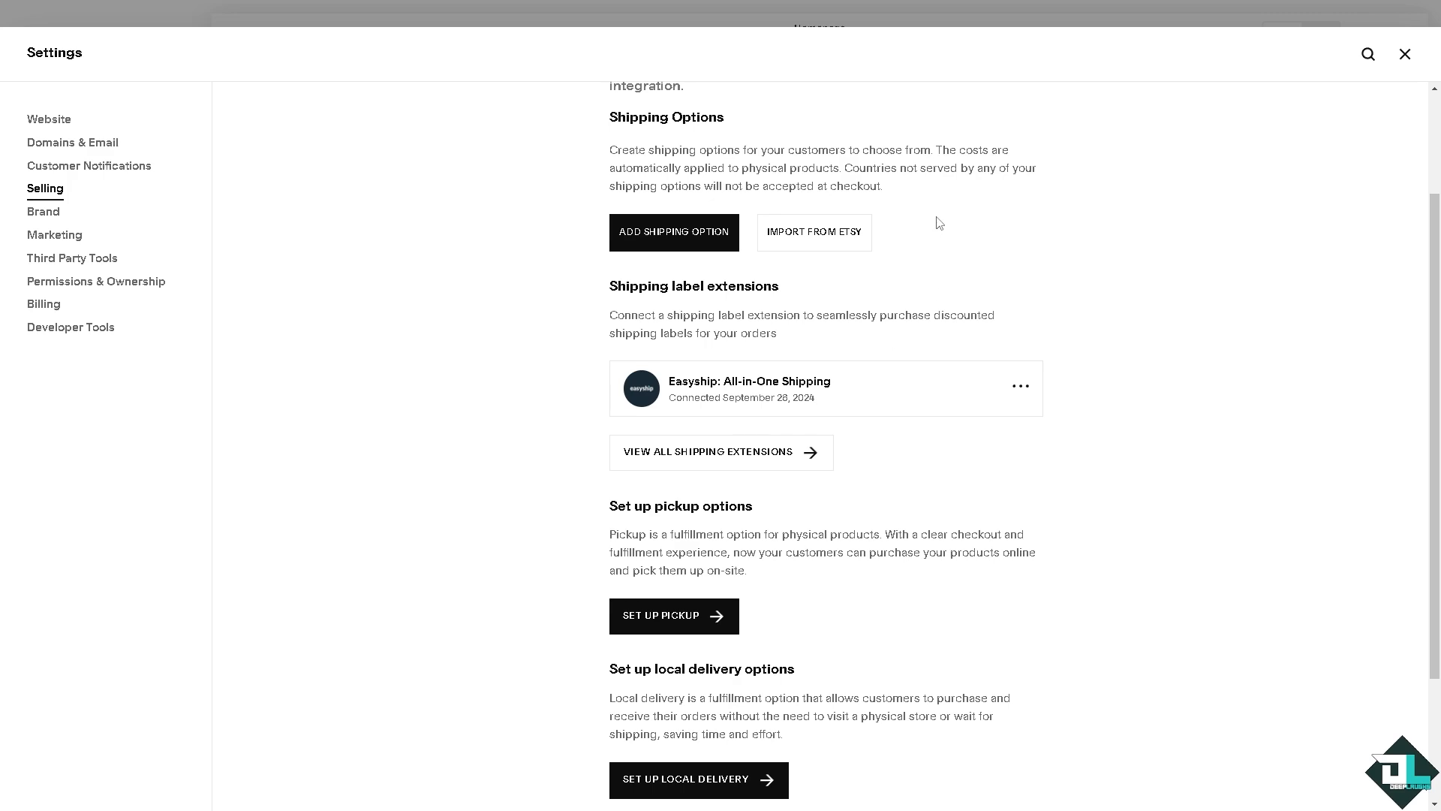
click(827, 244)
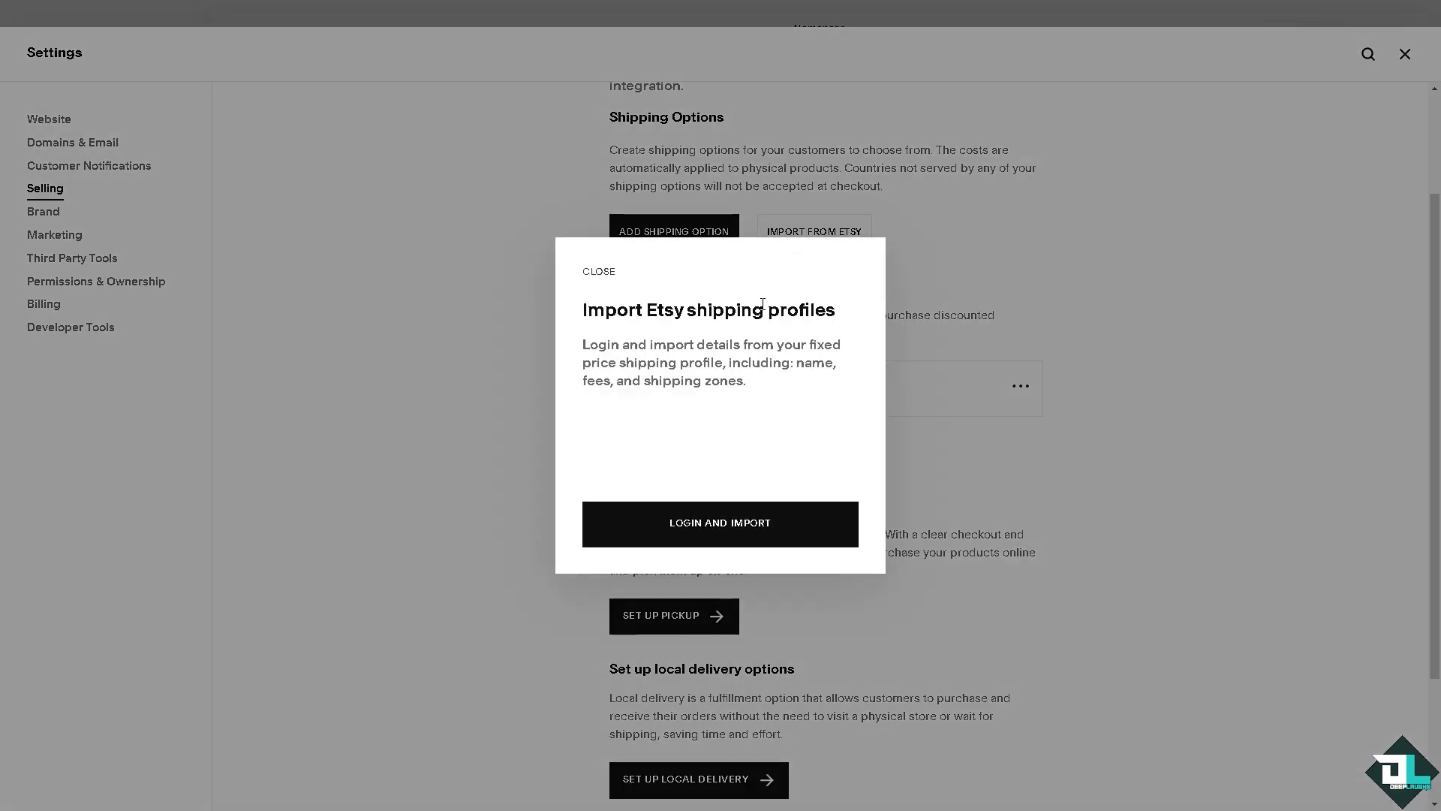
click(740, 529)
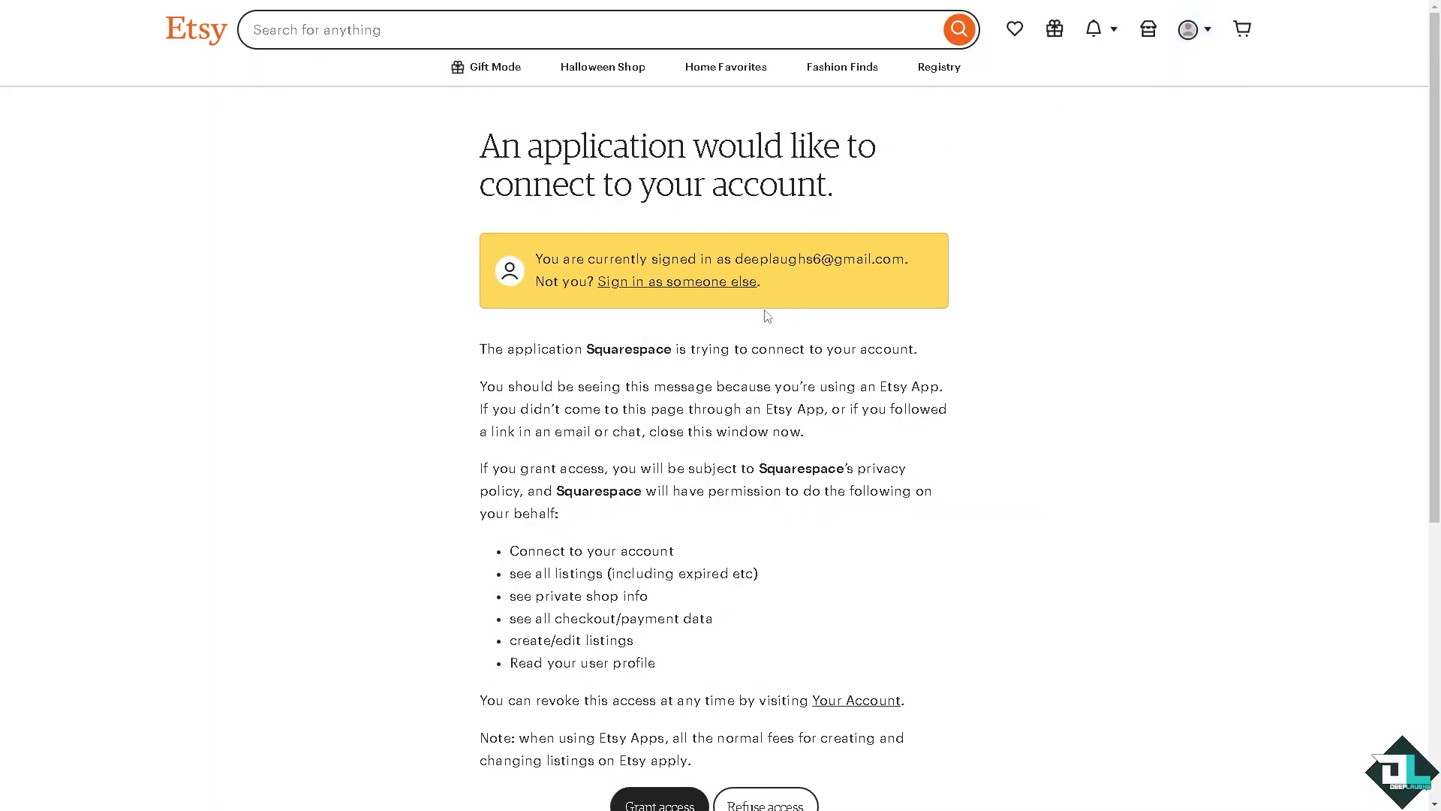
scroll(726, 383, down, 1)
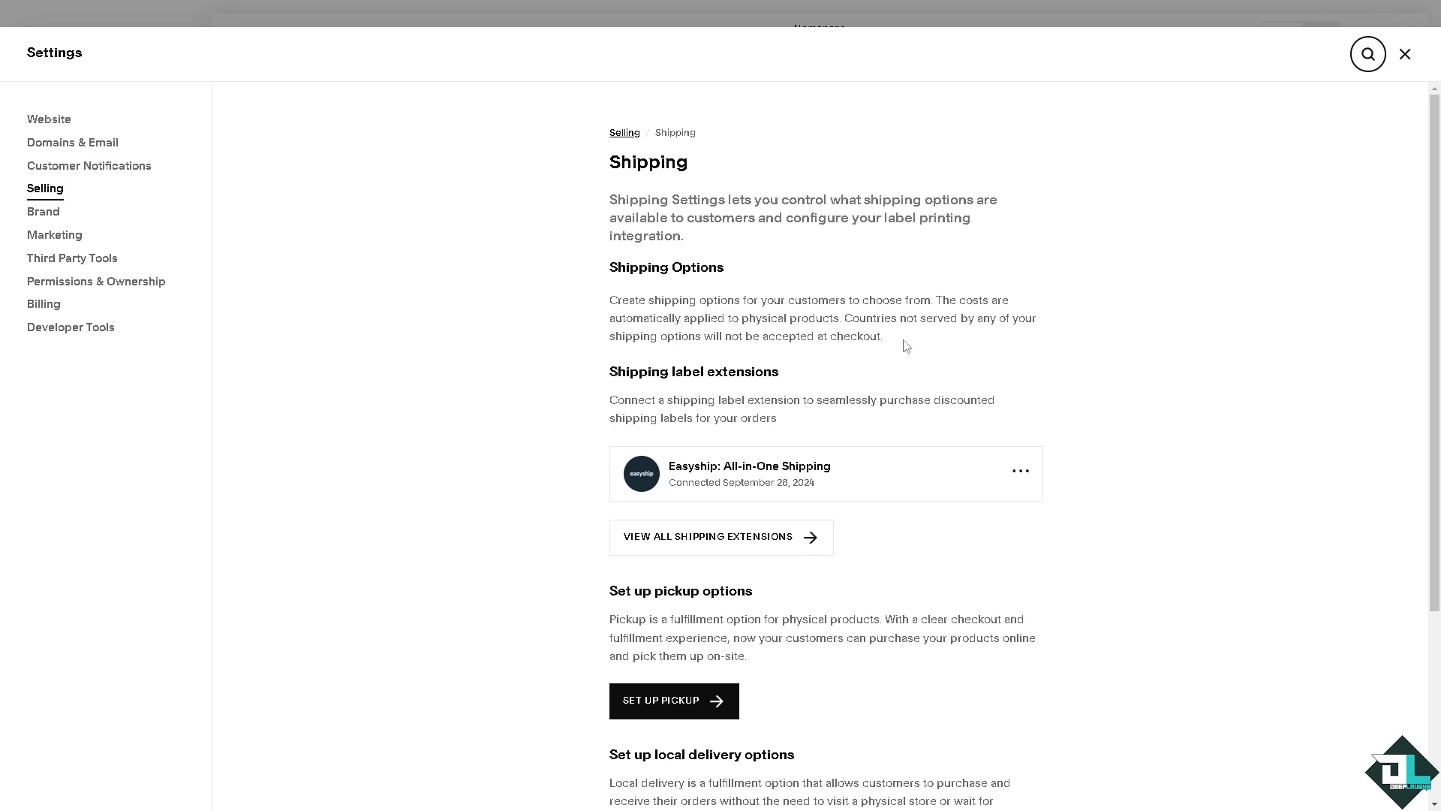
Open the full list of shipping extensions and look through its language and country filter choices.
scroll(839, 421, down, 2)
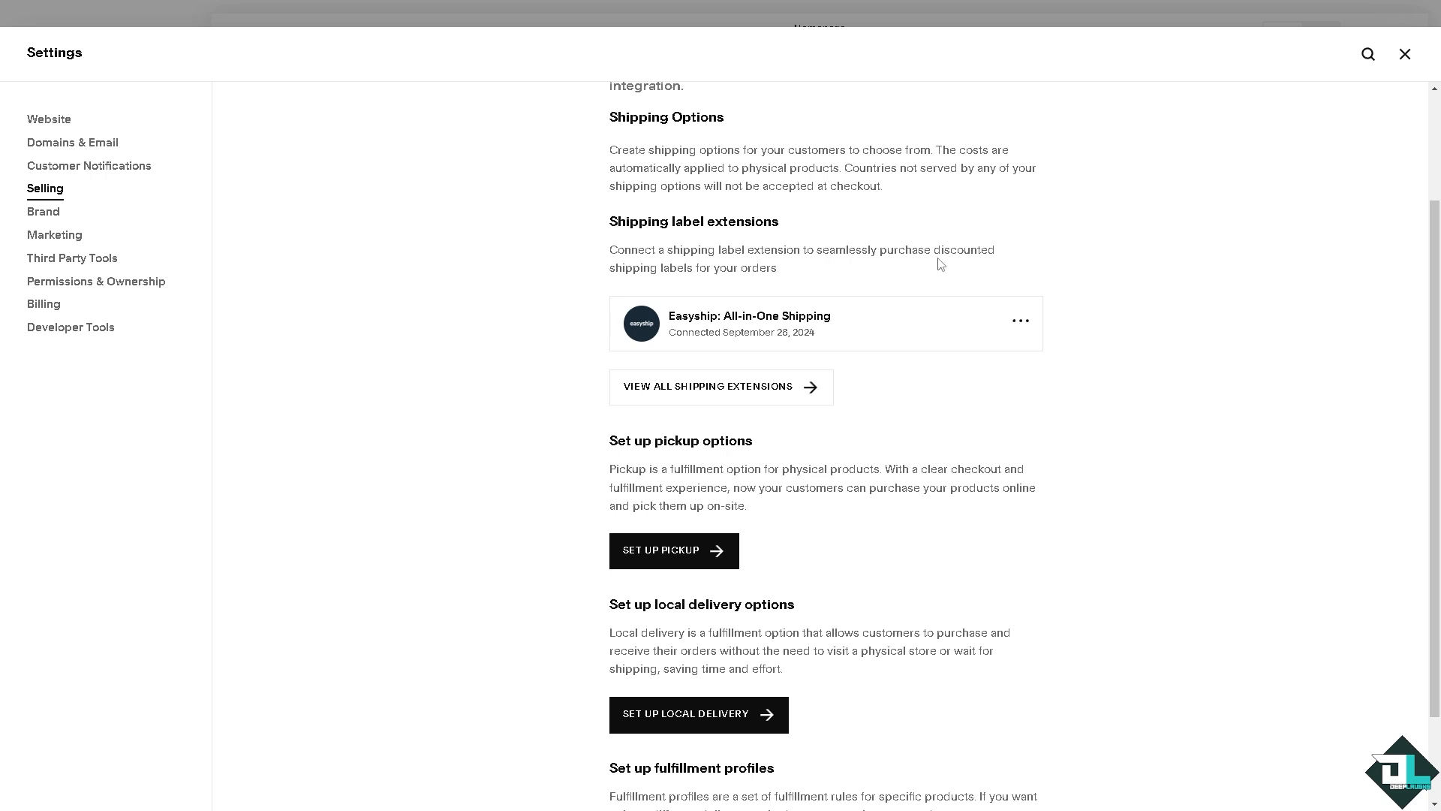
click(738, 395)
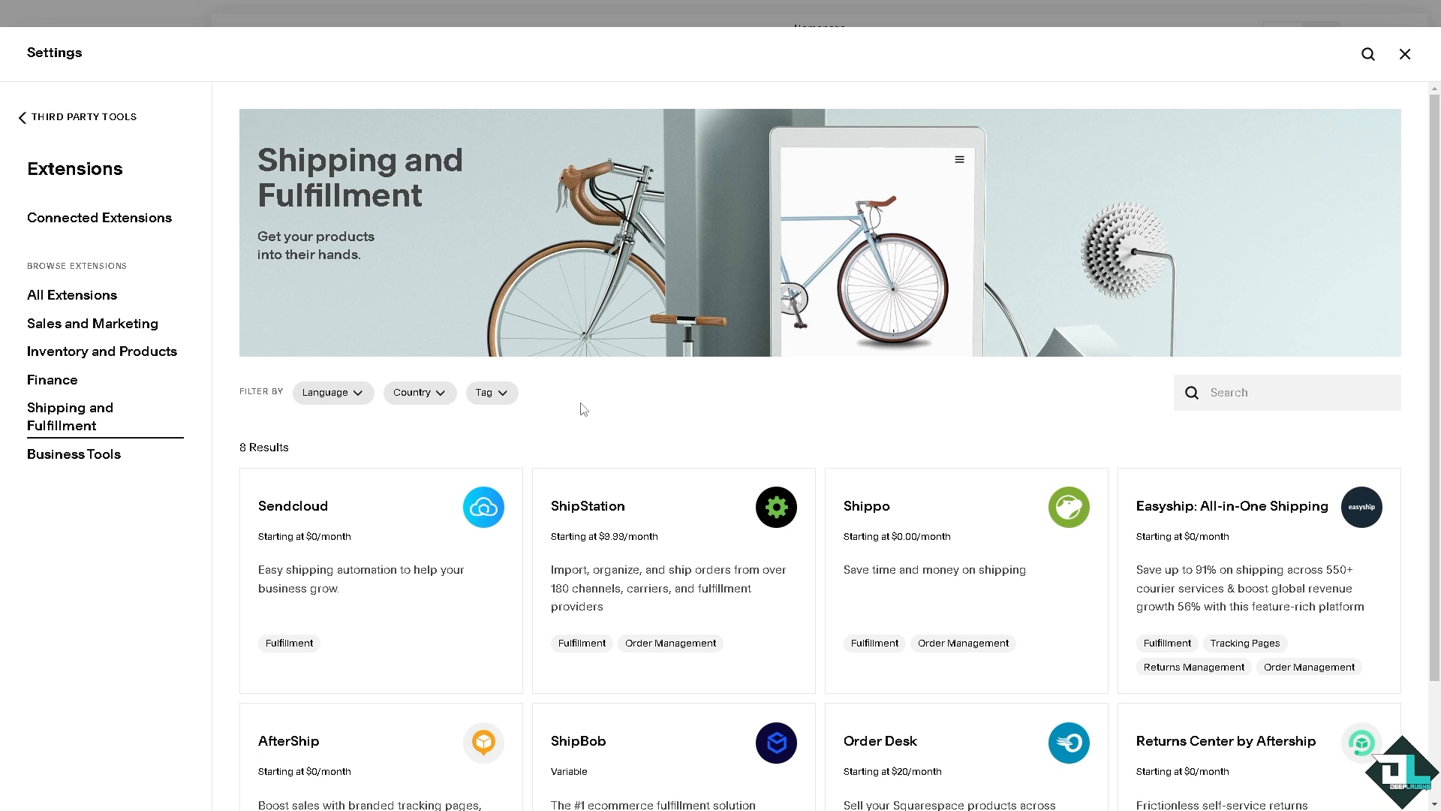
click(353, 394)
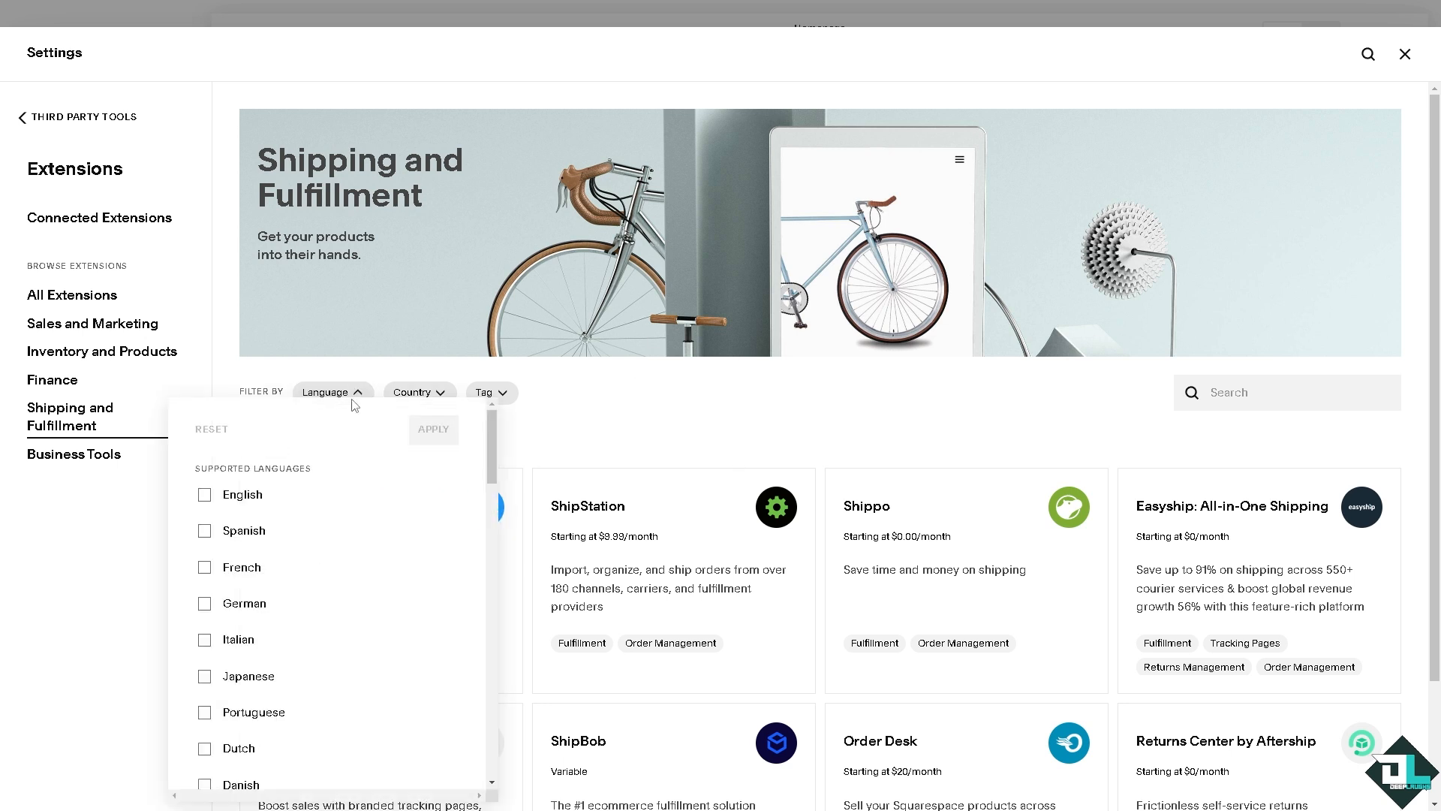
scroll(330, 499, down, 2)
scroll(330, 501, down, 4)
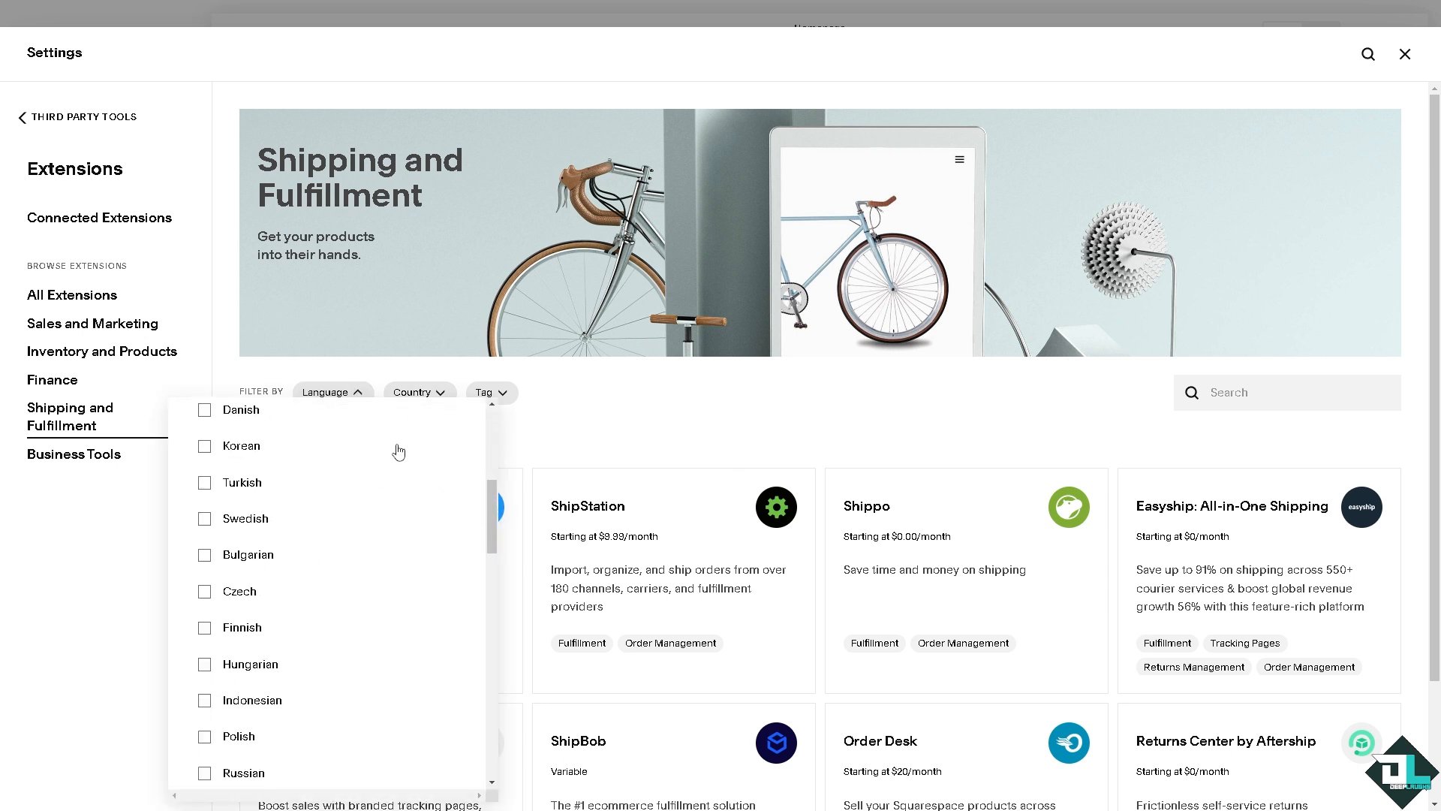
click(438, 394)
scroll(431, 498, down, 10)
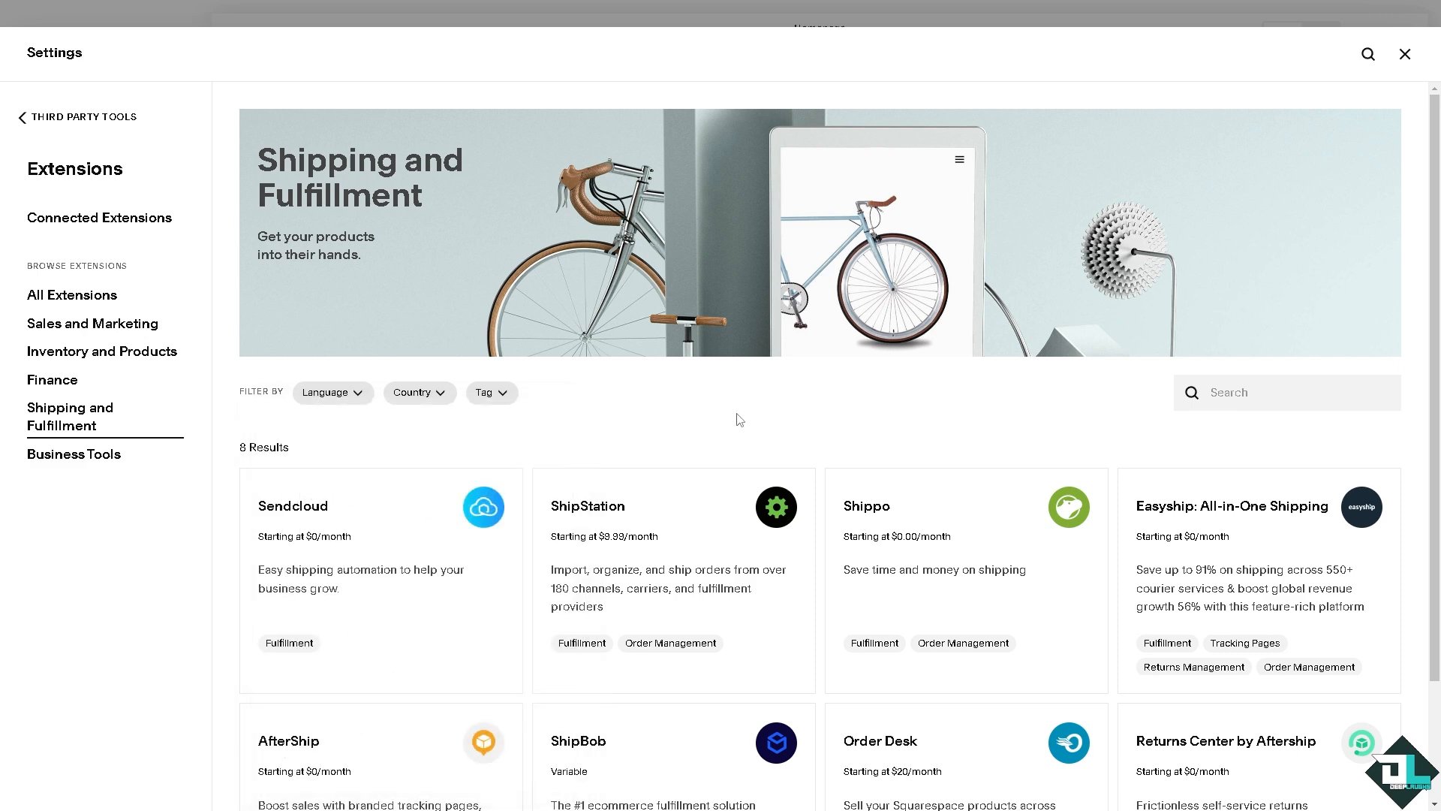
Open the Sendcloud extension and review its key features, supported countries and languages, and related extensions.
scroll(739, 418, down, 2)
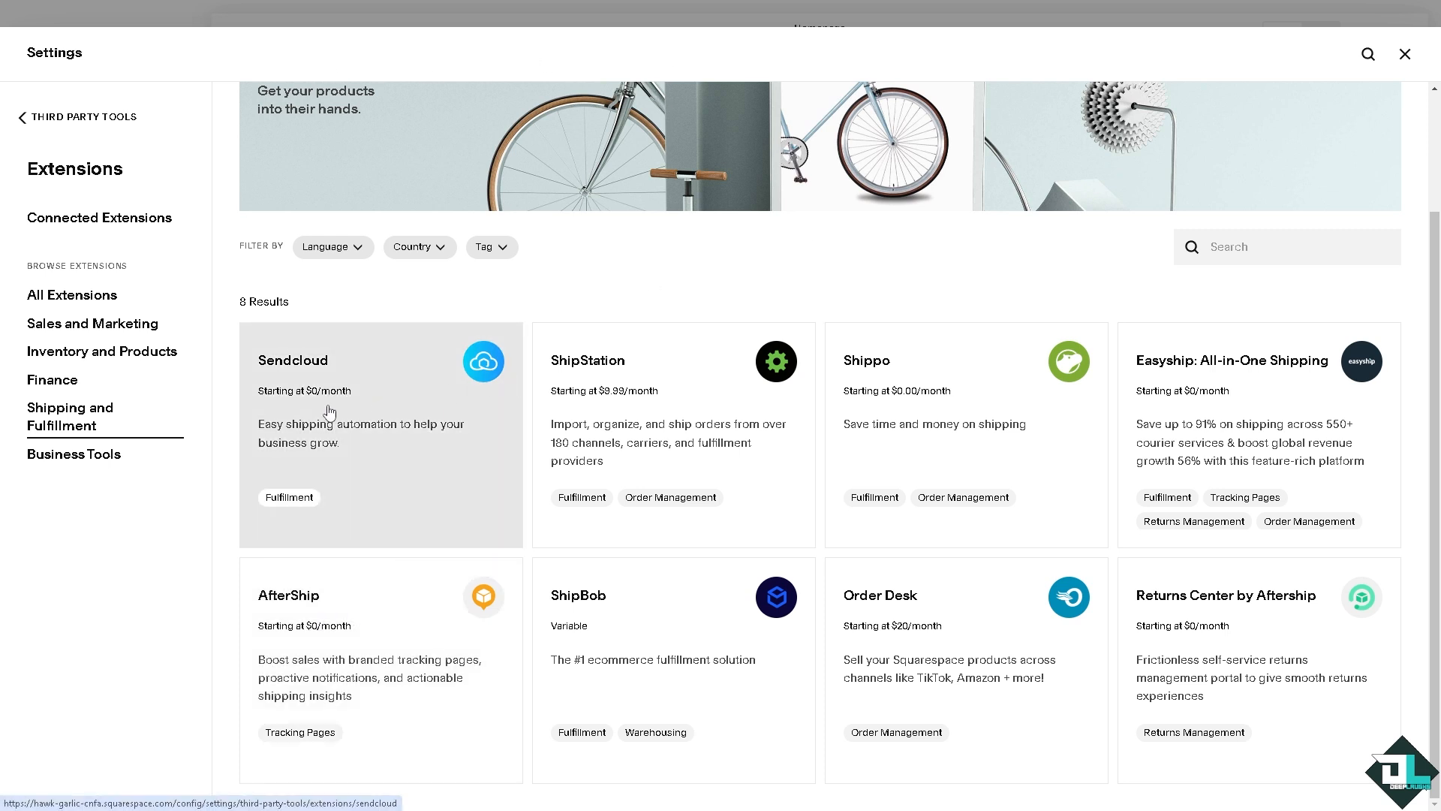
click(385, 388)
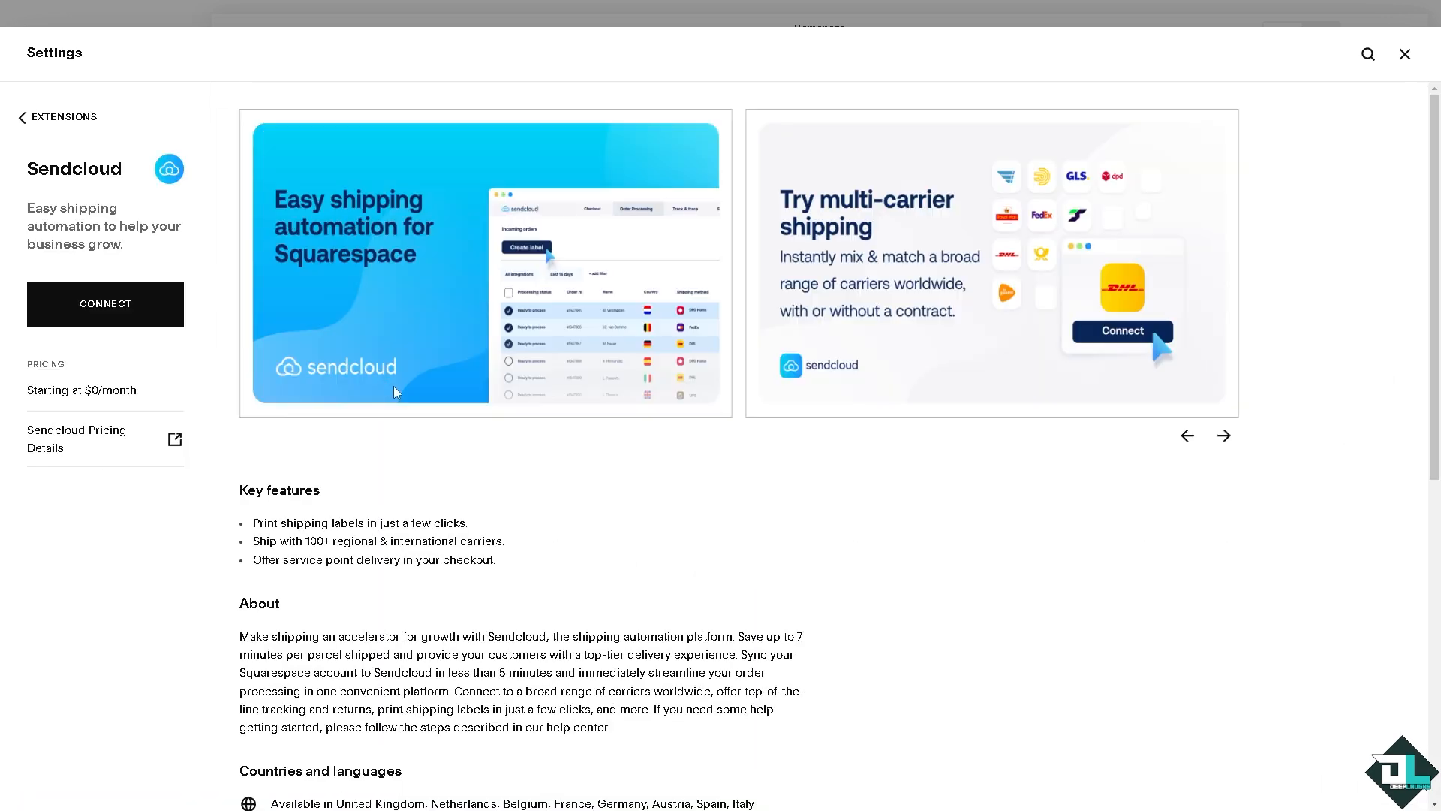
scroll(394, 391, down, 3)
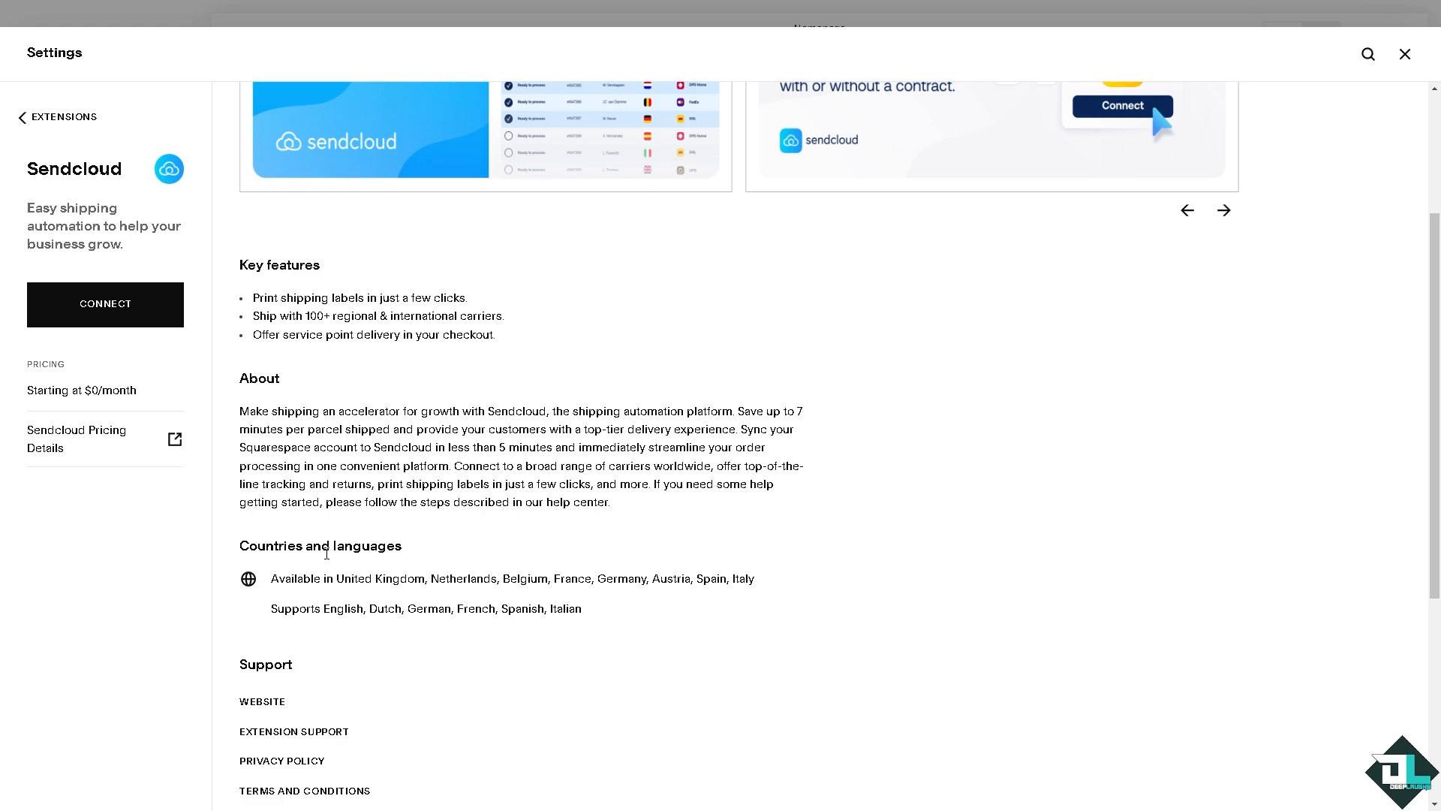
scroll(326, 553, down, 5)
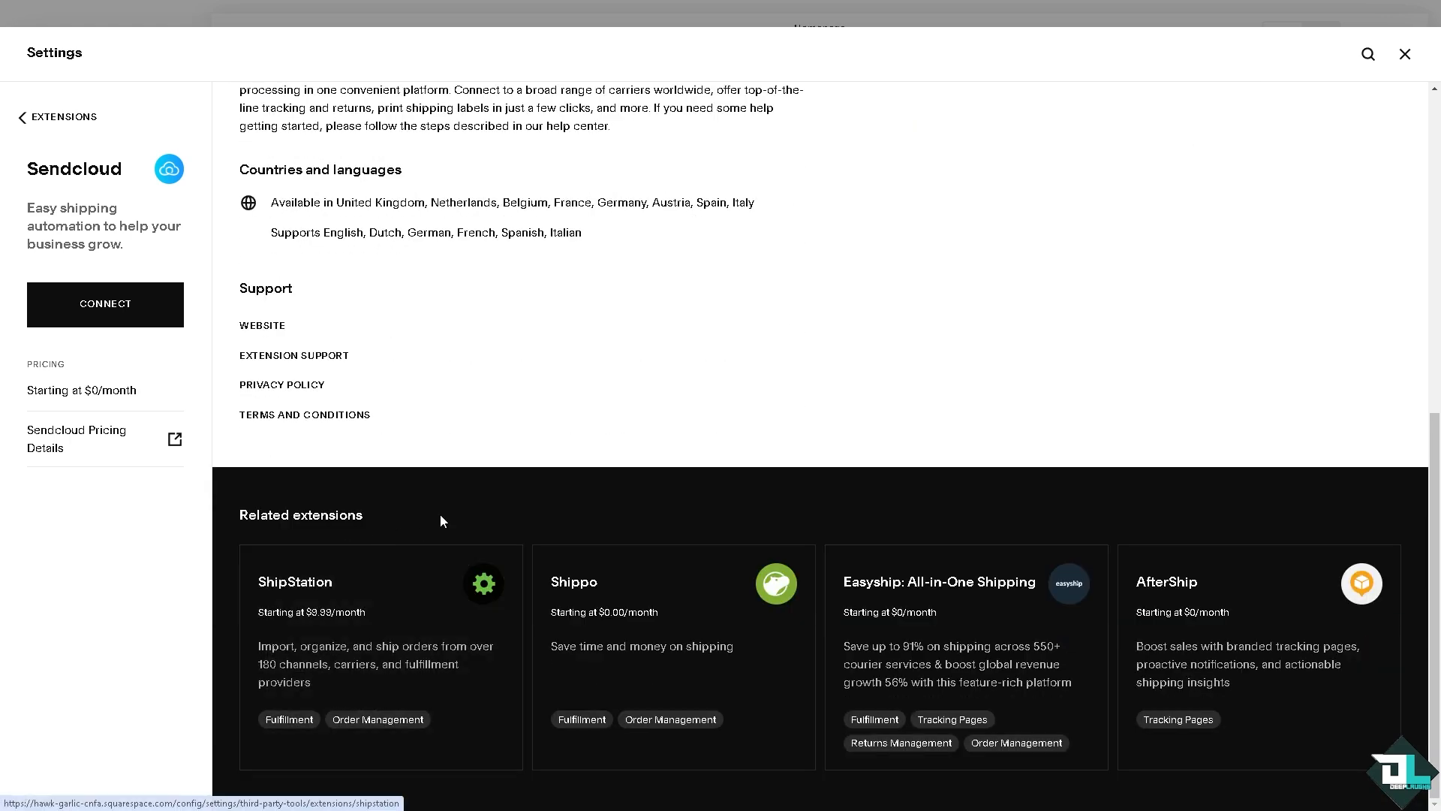
scroll(734, 409, up, 8)
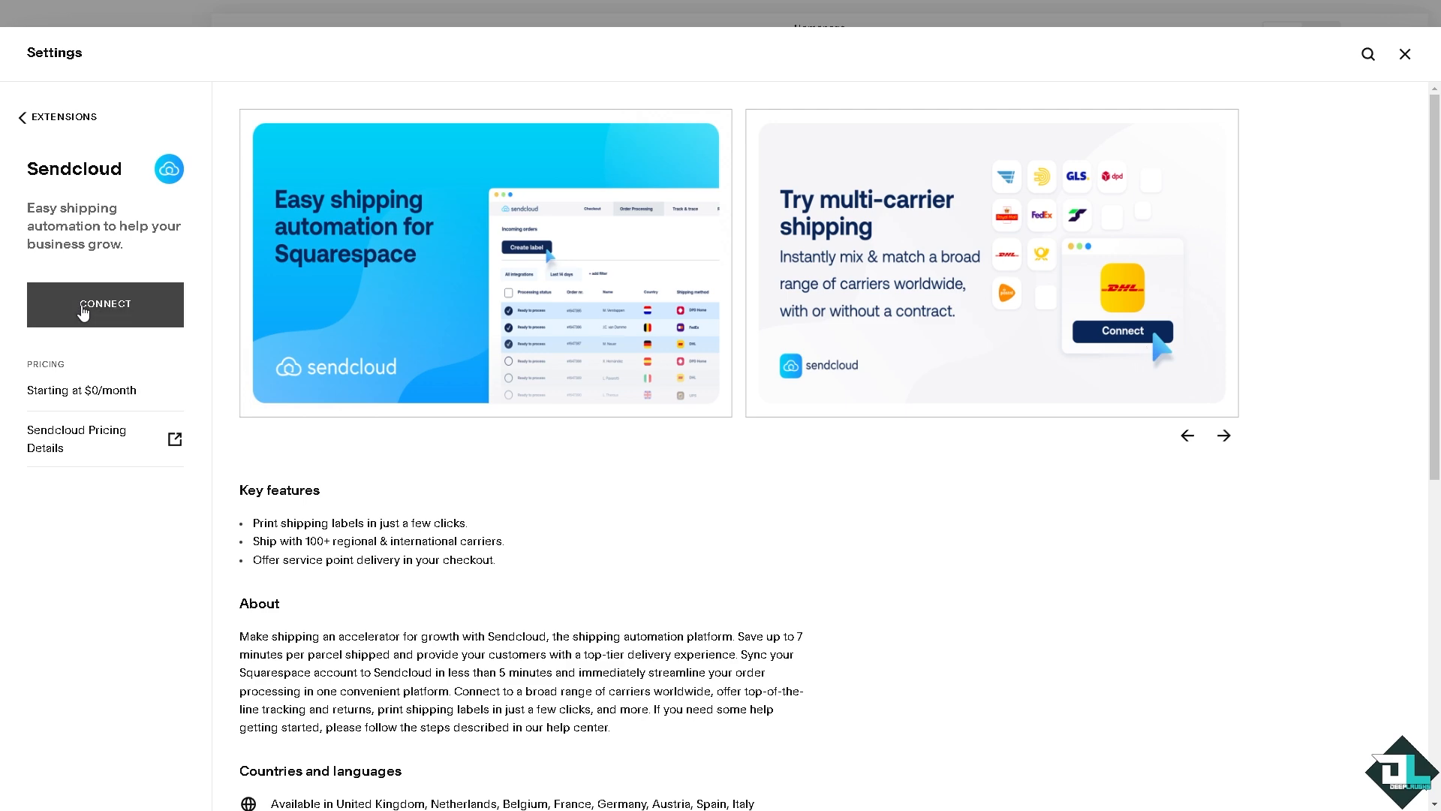
Connect the Sendcloud extension and start a free Sendcloud account by signing in with Google.
click(83, 313)
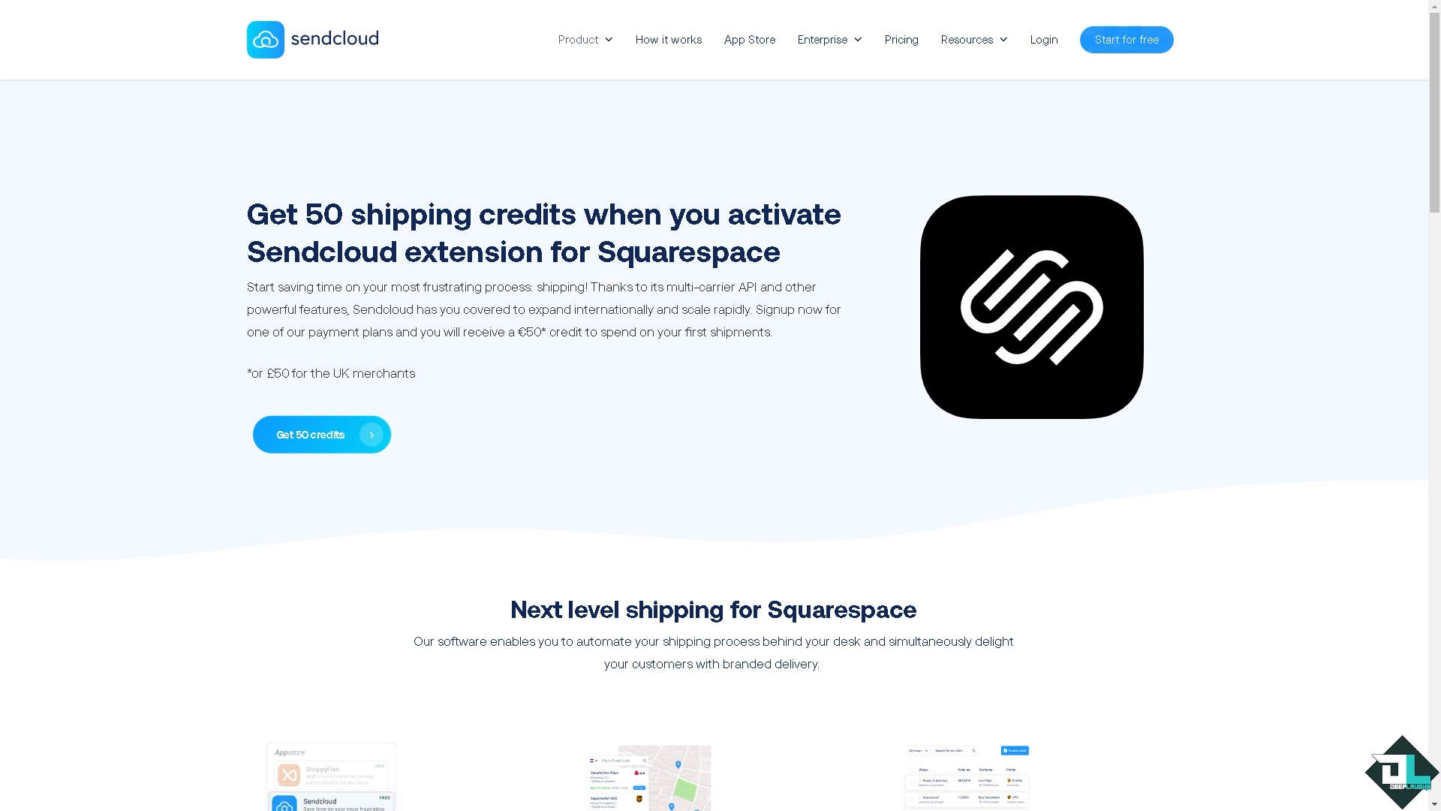
click(1126, 39)
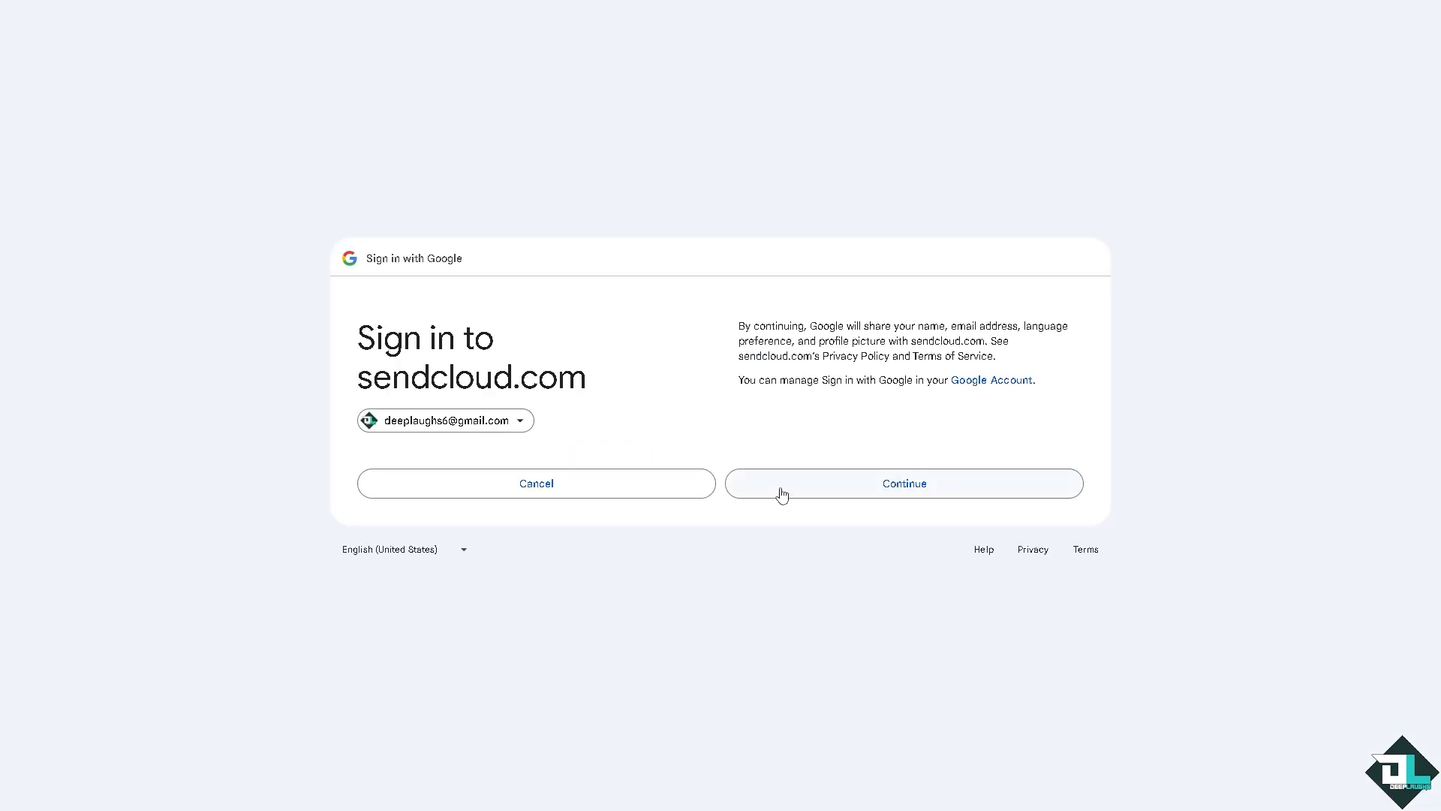
click(778, 492)
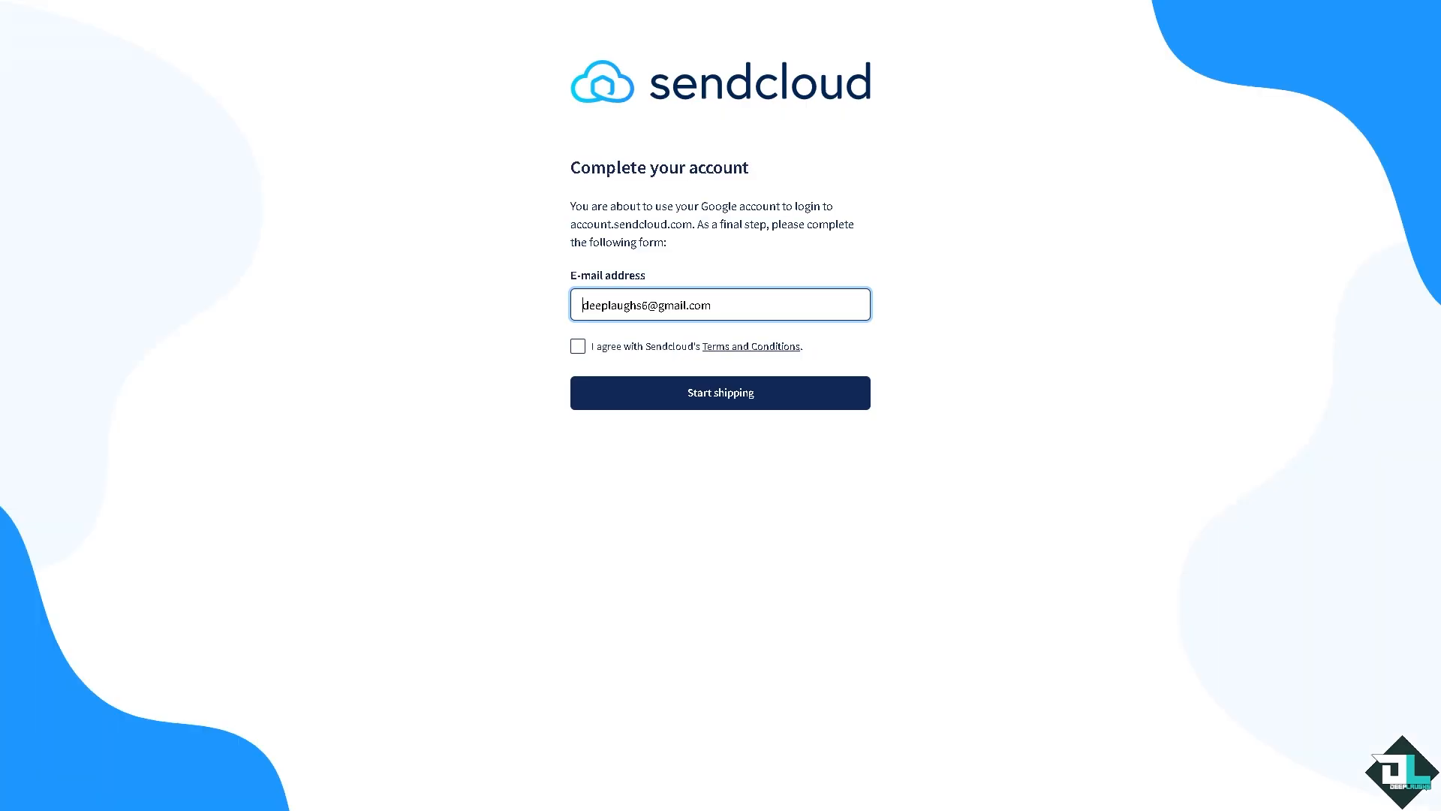
Accept Sendcloud's Terms and Conditions, submit the account form, and continue from account management to the Sendcloud panel.
click(577, 346)
click(601, 395)
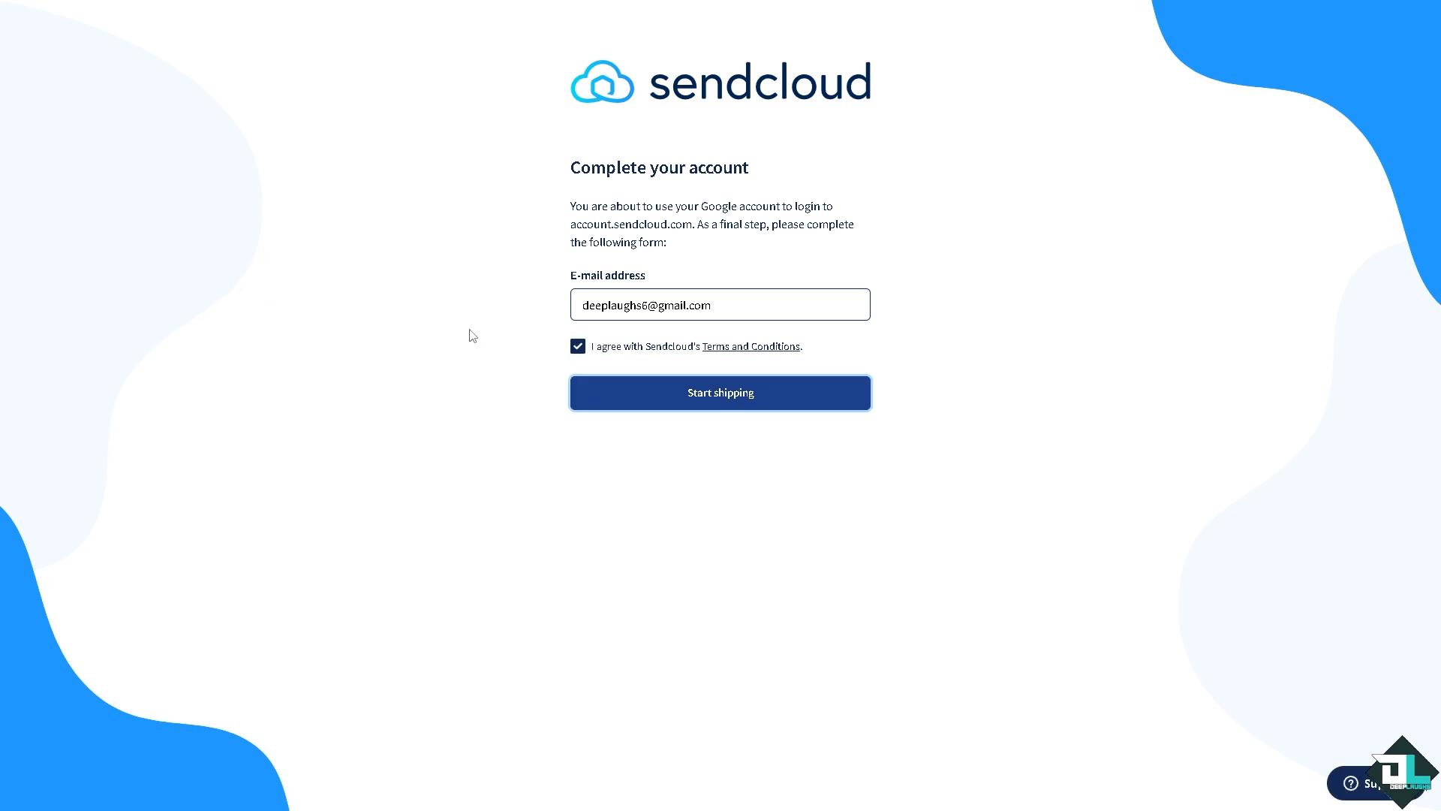
click(672, 401)
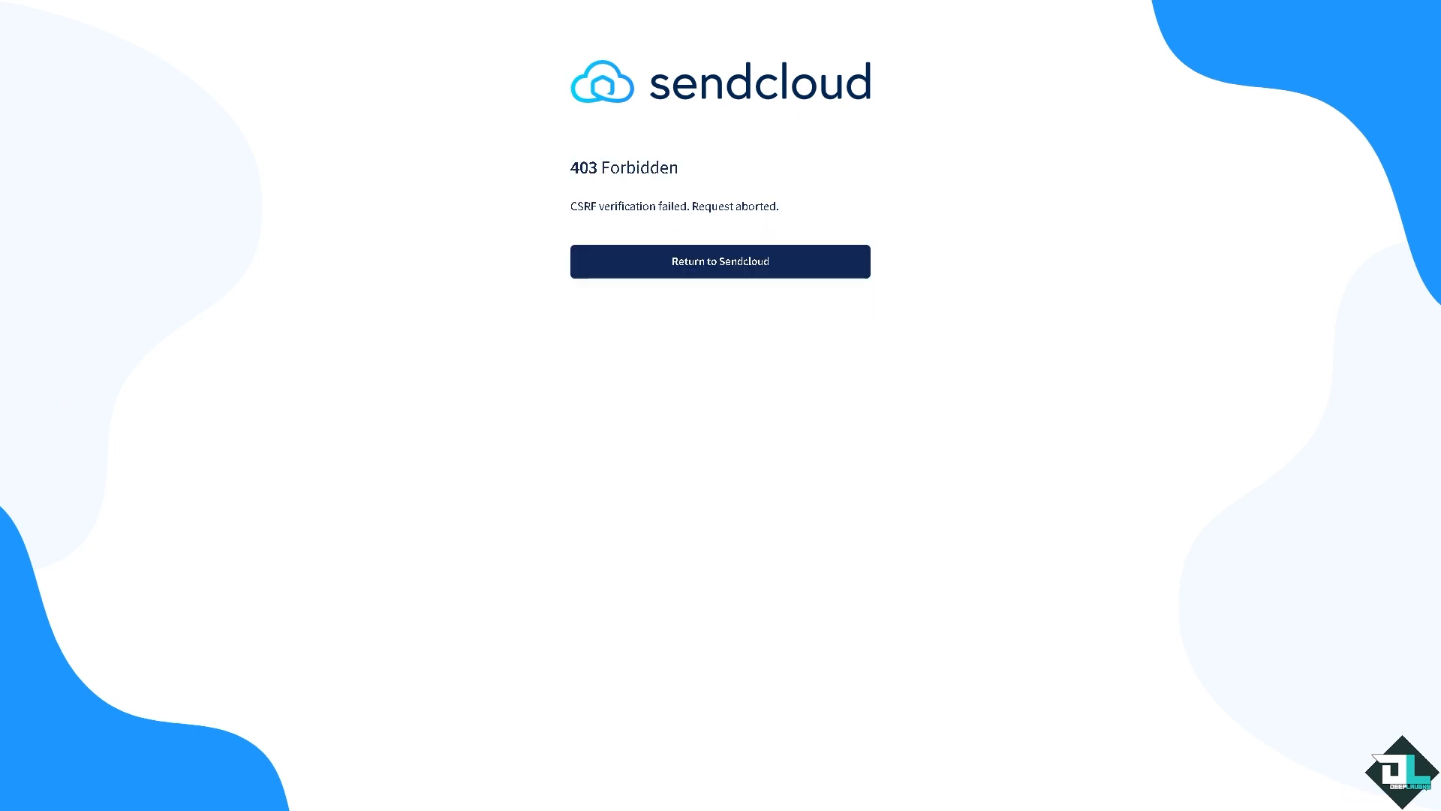
click(629, 265)
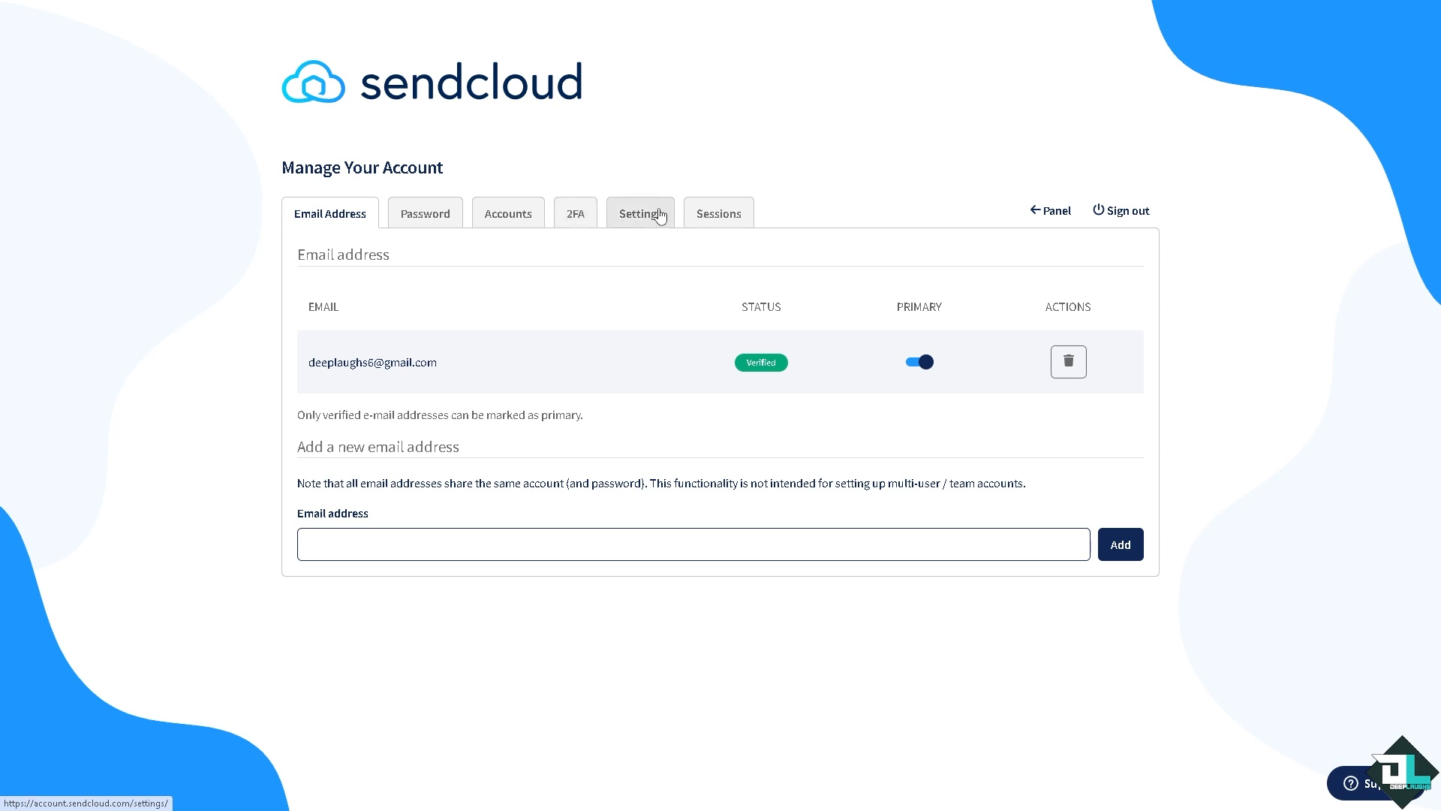
click(1072, 214)
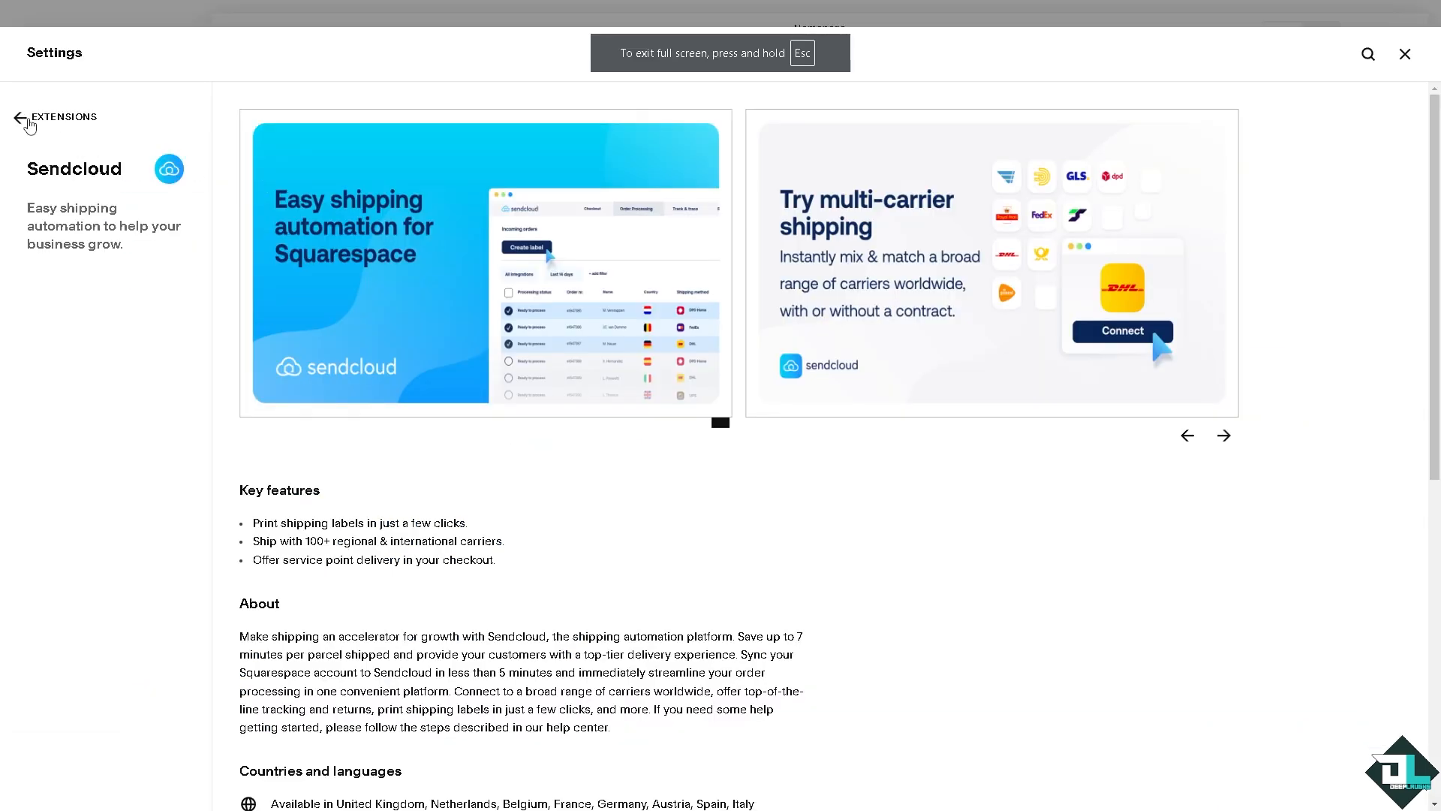
Leave the Squarespace extension pages and open the Shipping settings within the Selling settings.
click(25, 122)
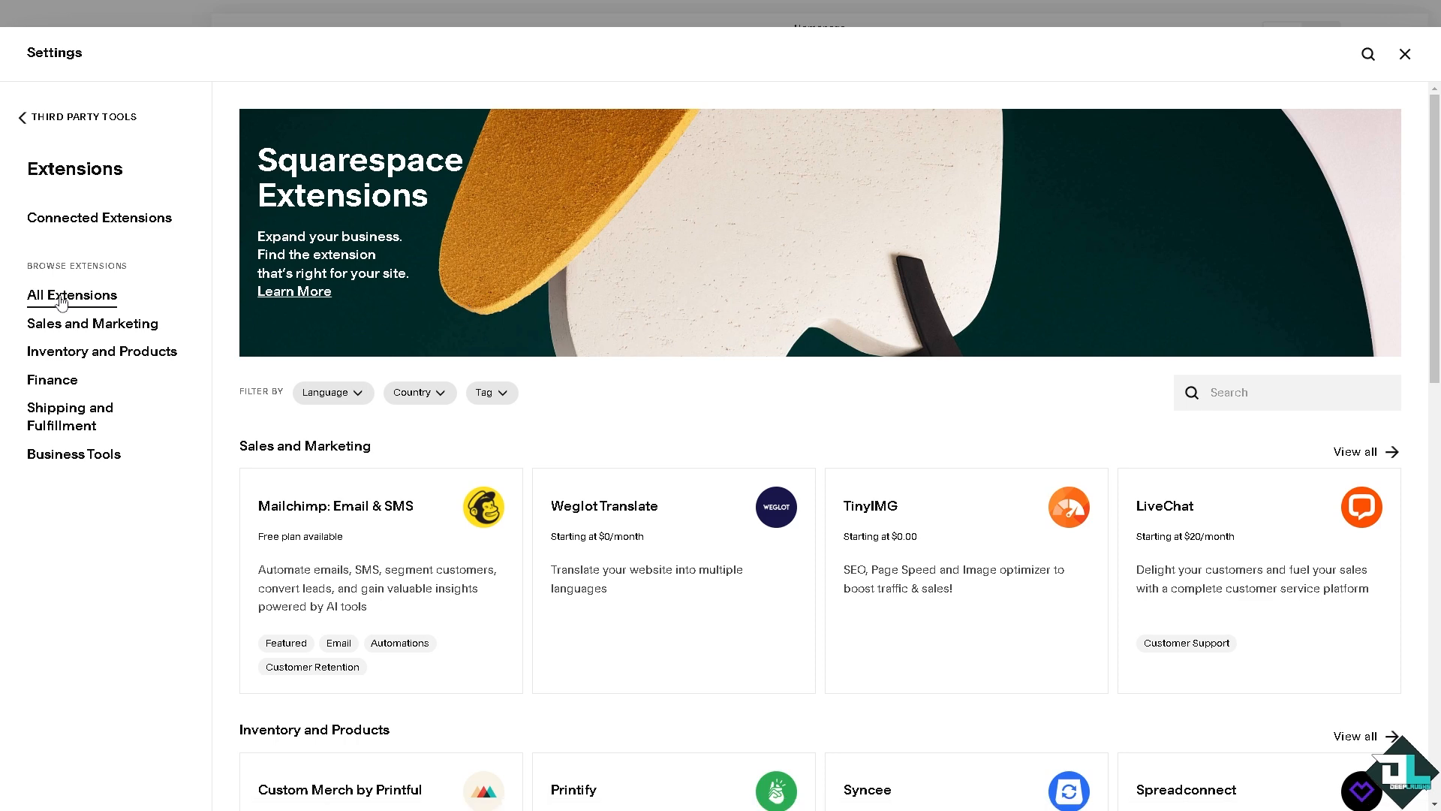
click(21, 117)
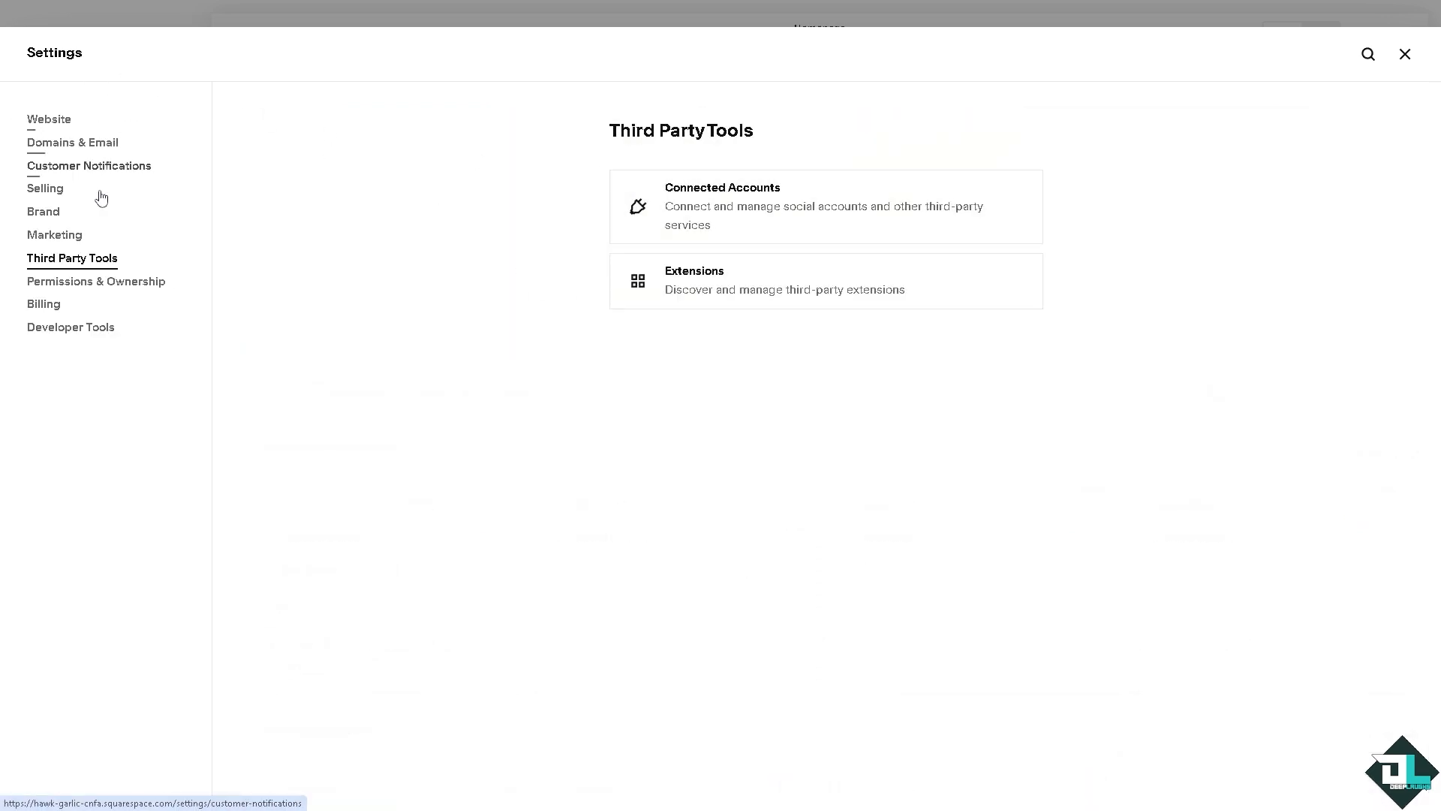
click(47, 191)
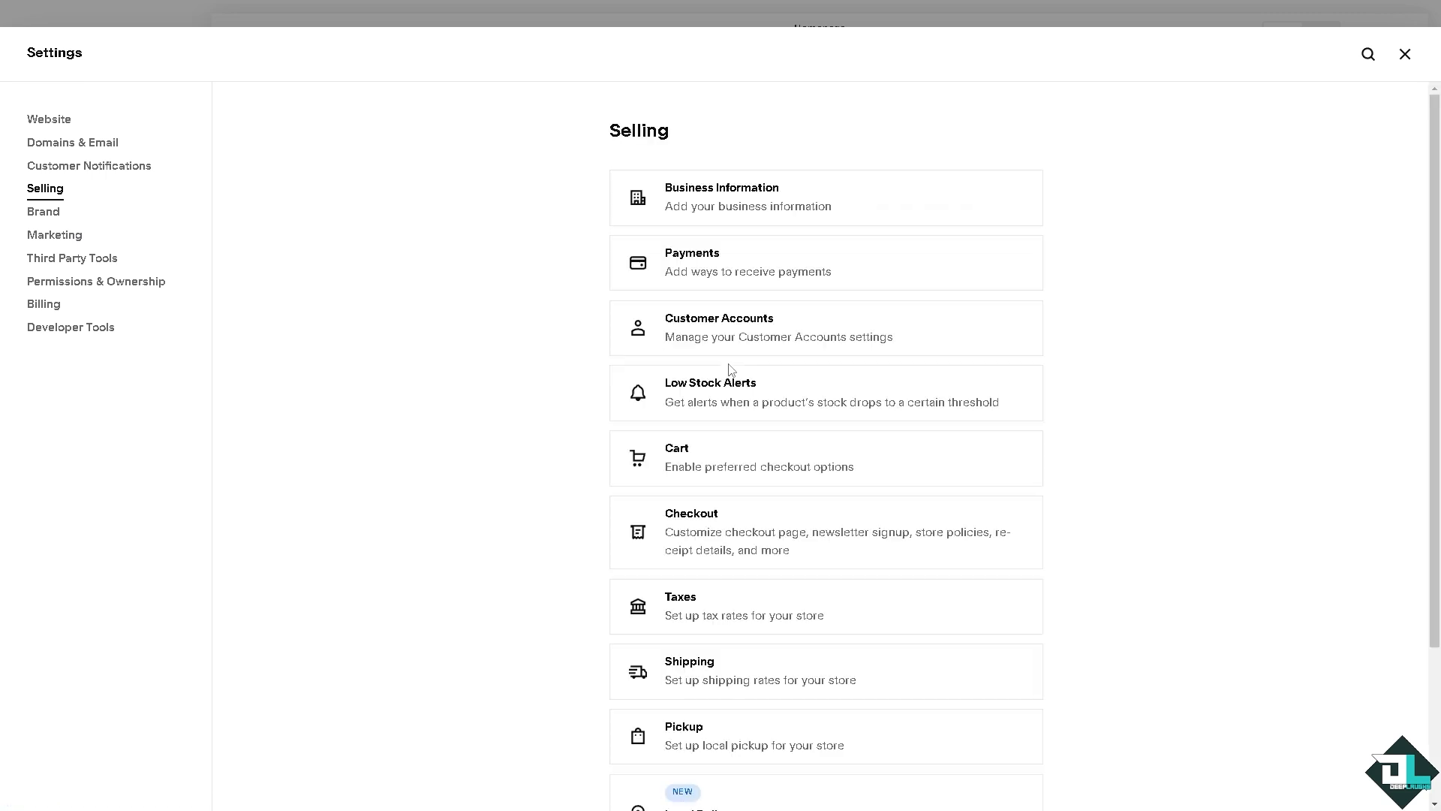
scroll(743, 430, down, 3)
click(723, 480)
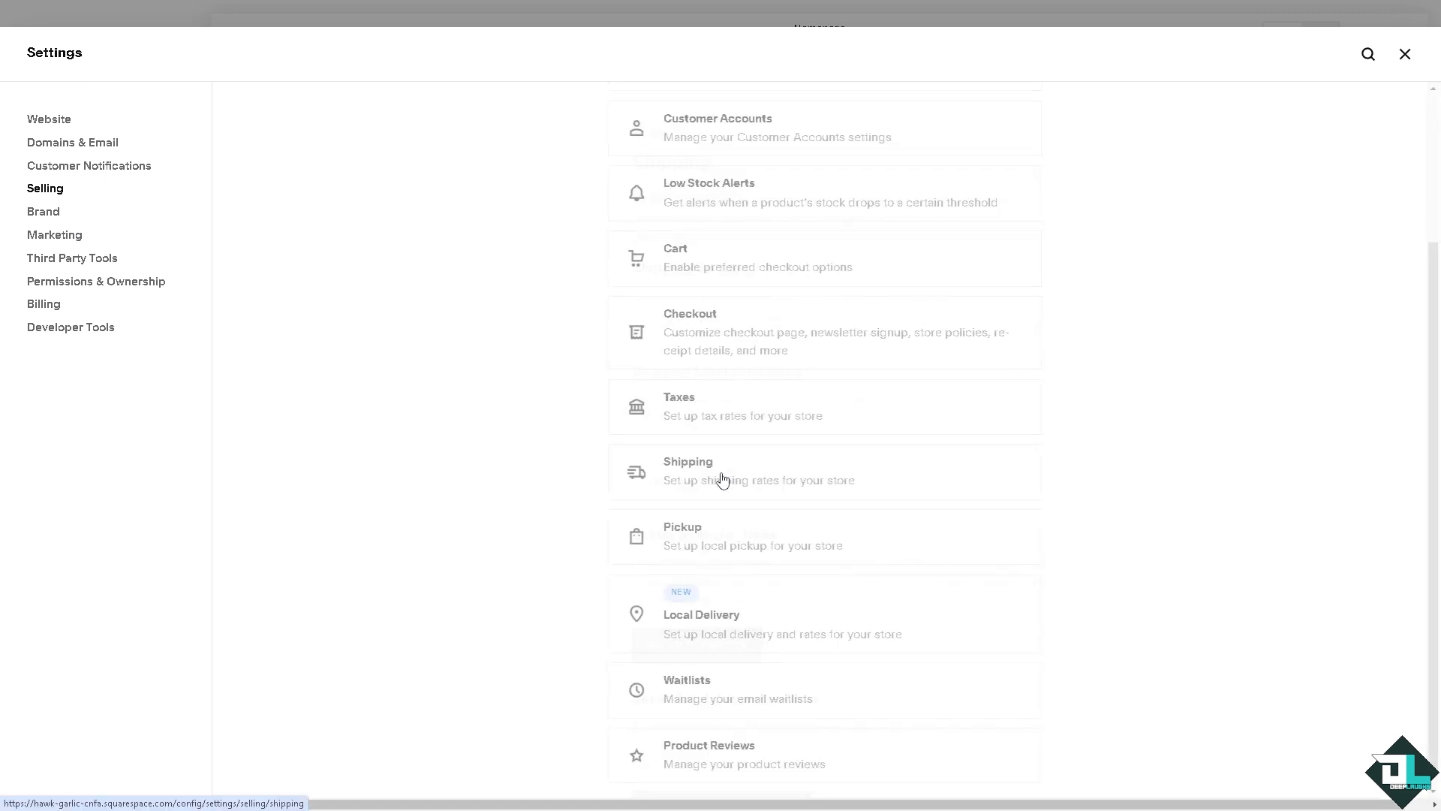
Start a new pickup option from the Shipping settings and review its pickup information and optional taxation fields.
scroll(470, 390, down, 4)
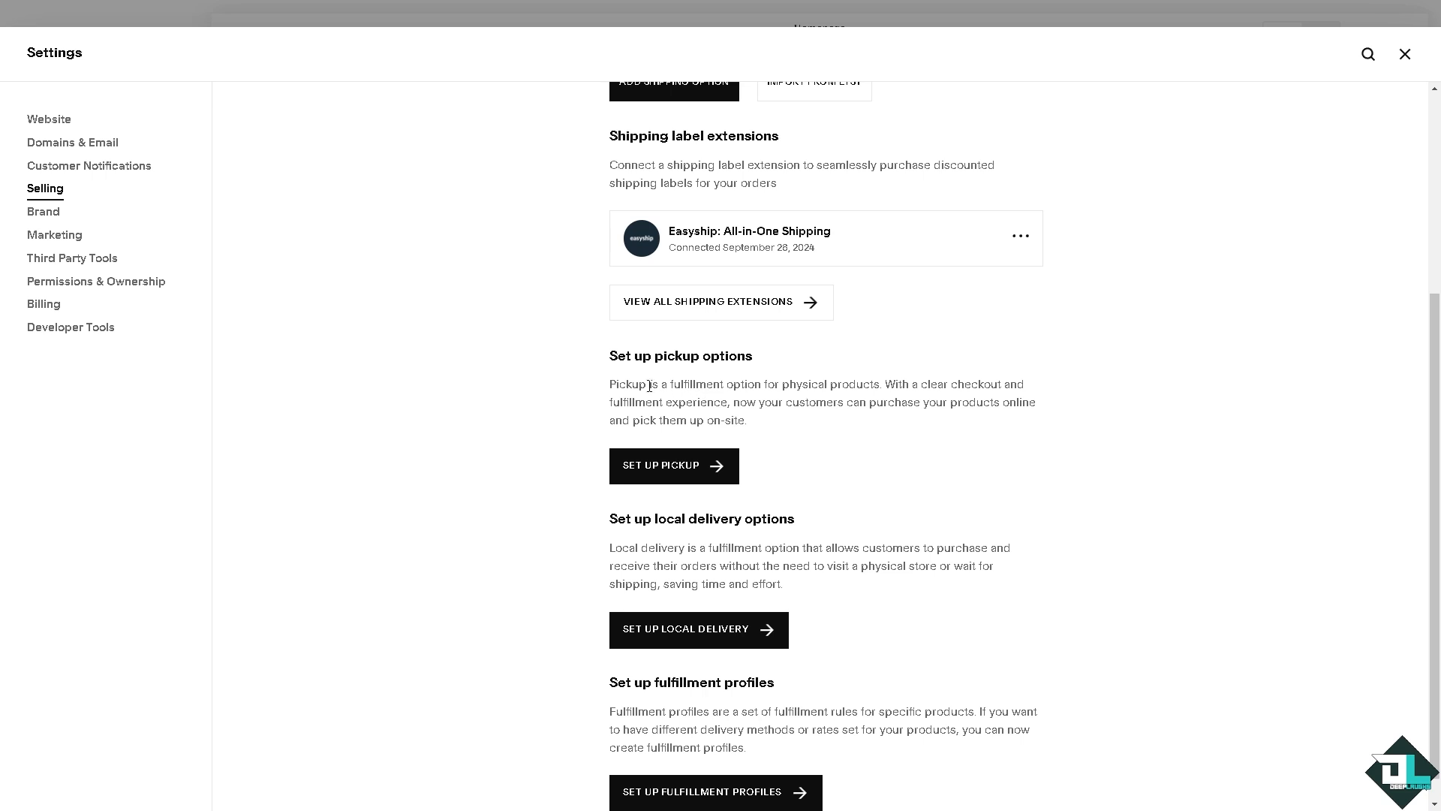
scroll(792, 401, down, 1)
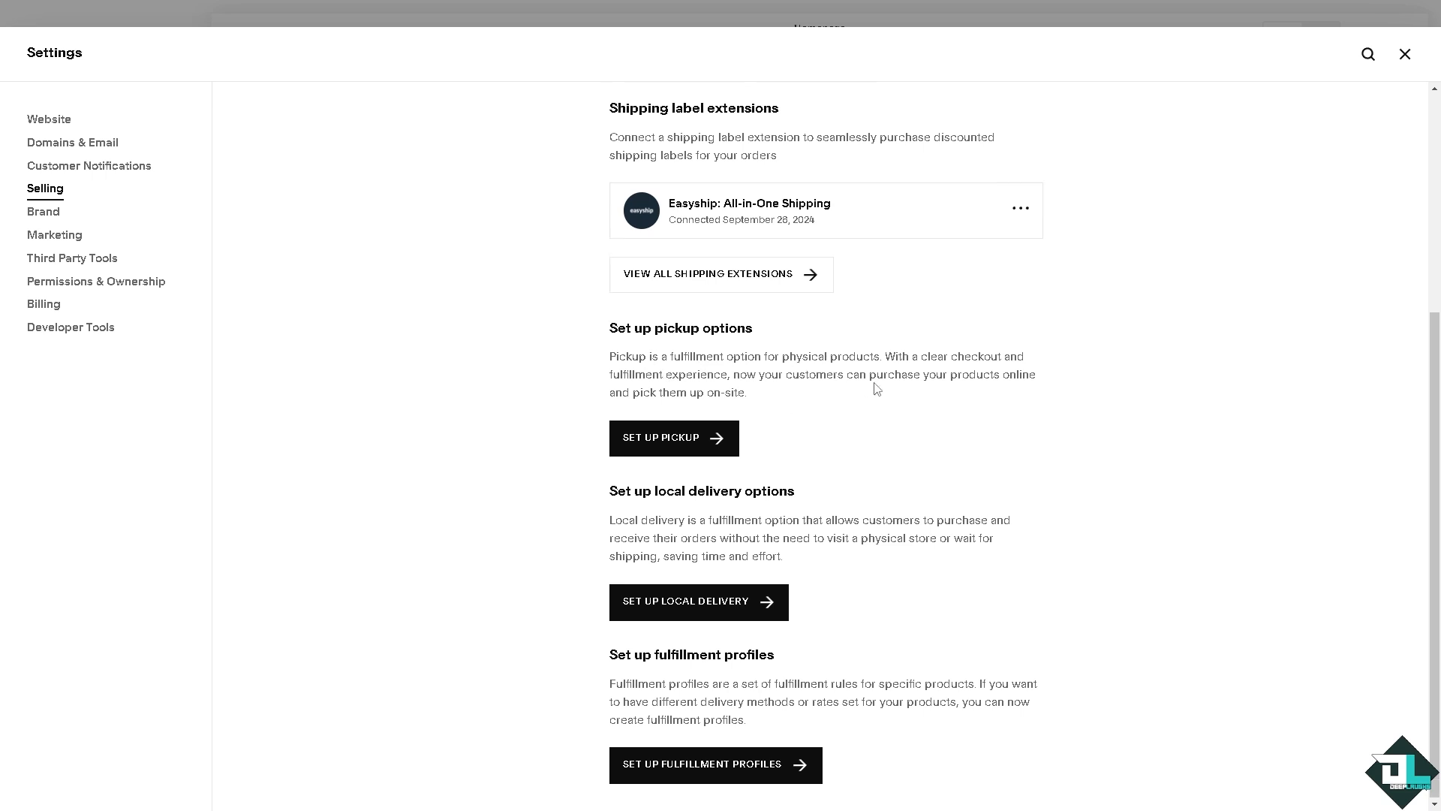
click(666, 447)
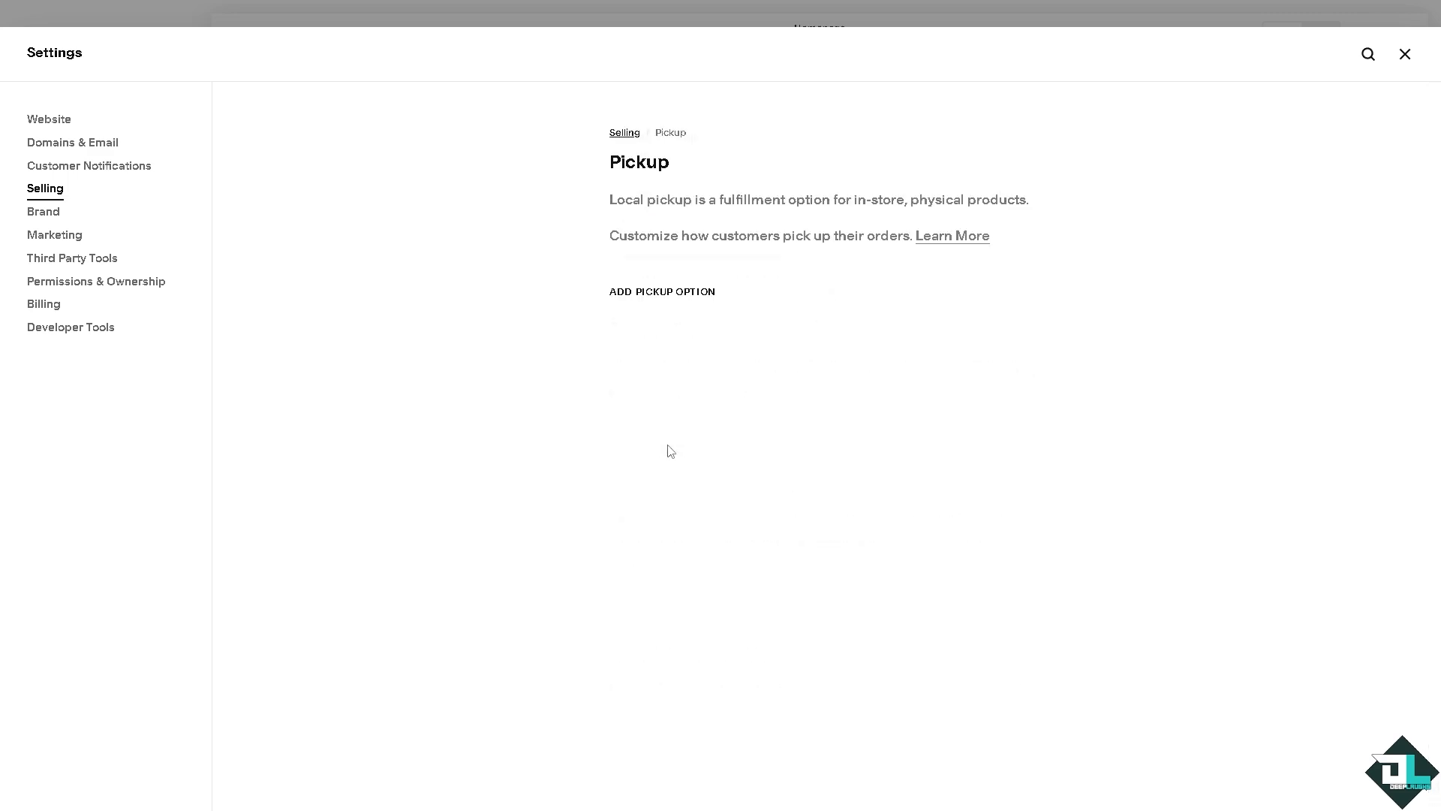
click(678, 299)
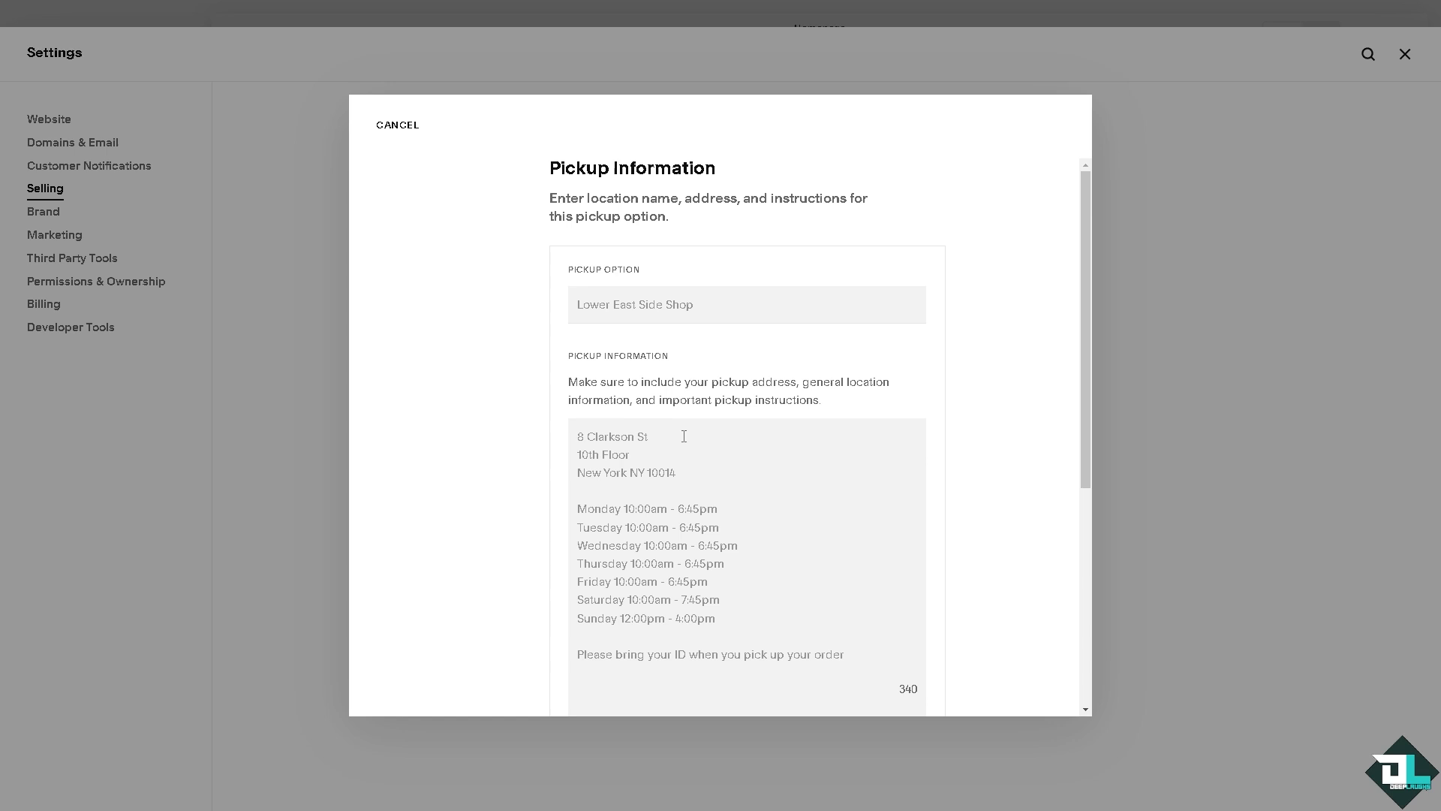
scroll(684, 436, down, 4)
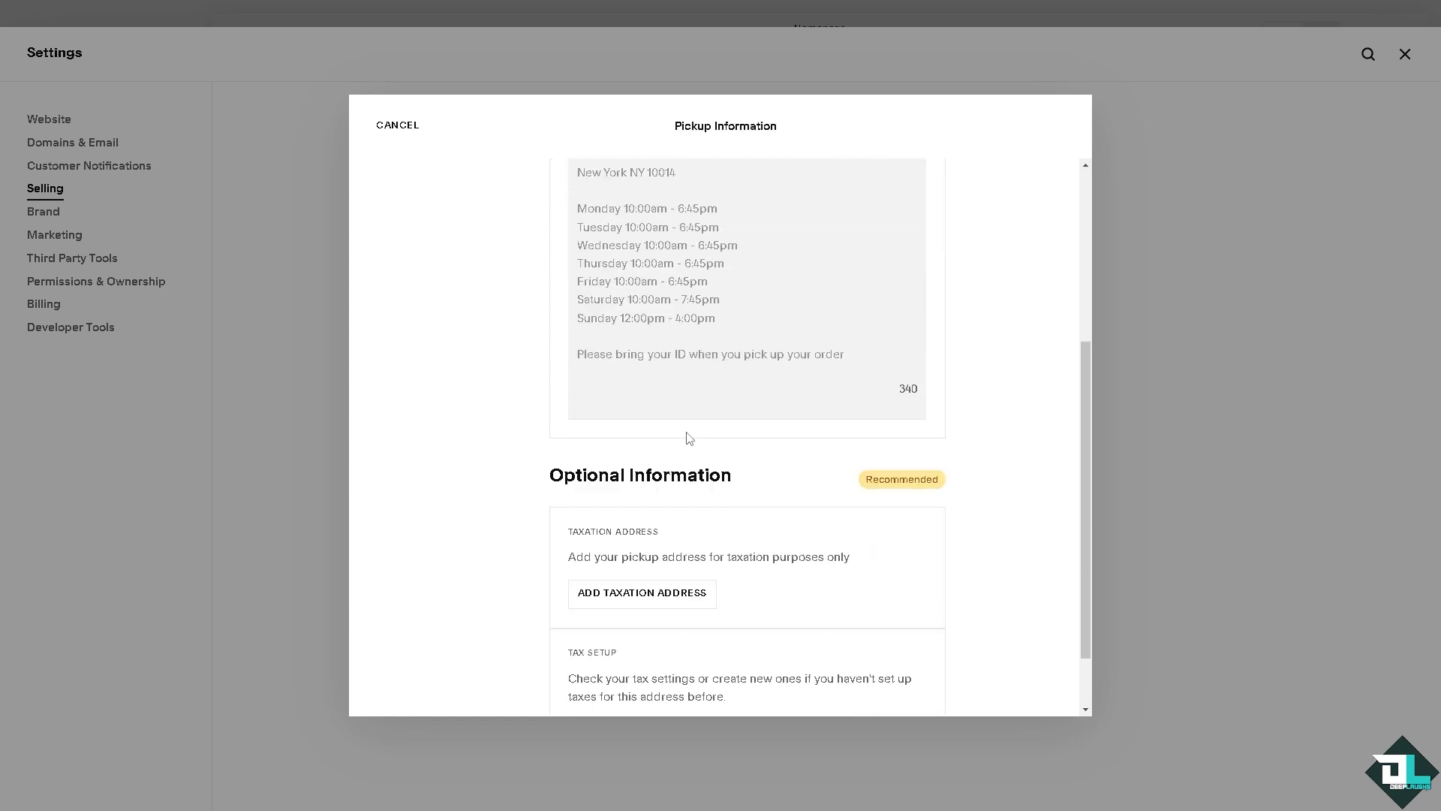
scroll(713, 471, down, 1)
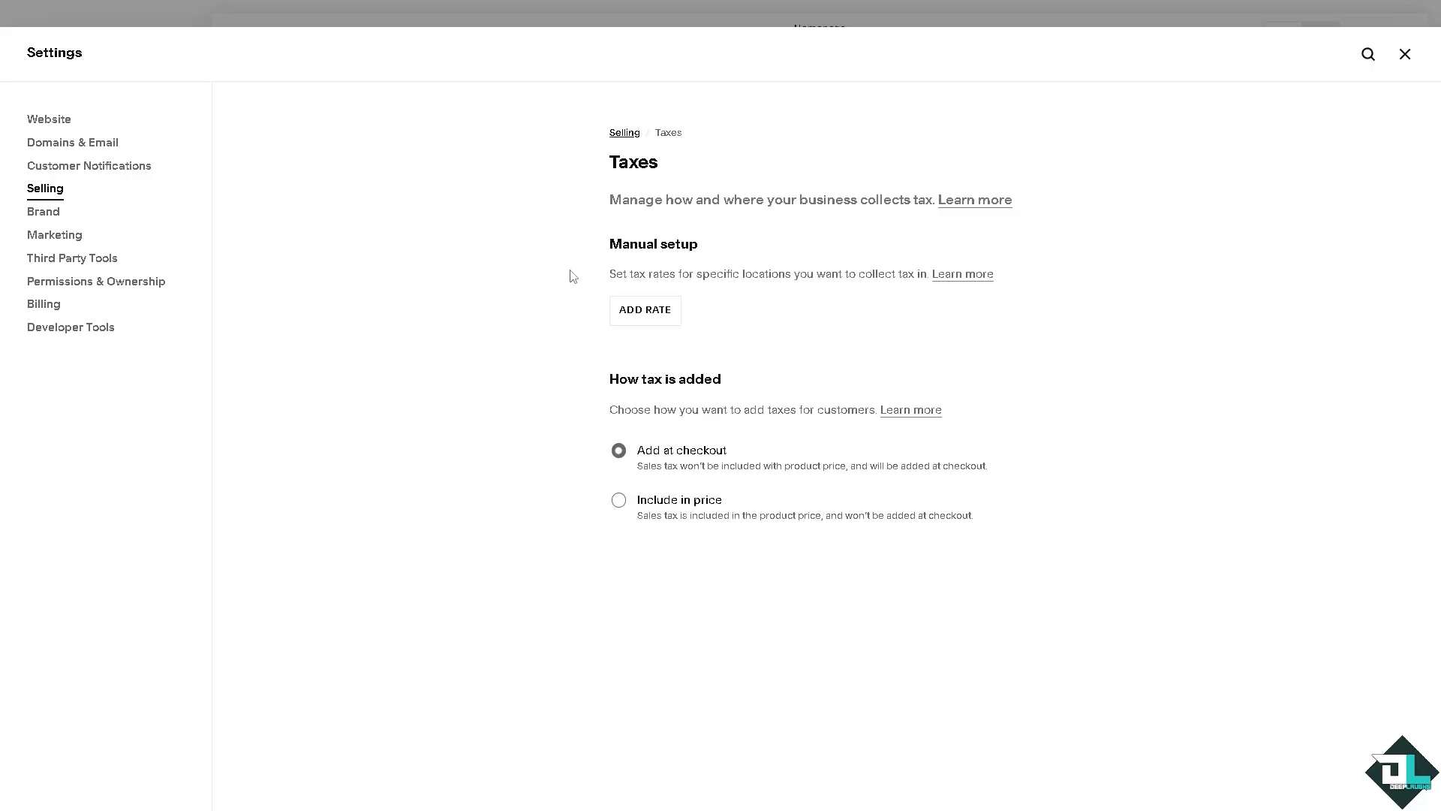
Start a manual tax rate for the United Kingdom, enable charging taxes on shipping, and cancel the rate.
click(653, 314)
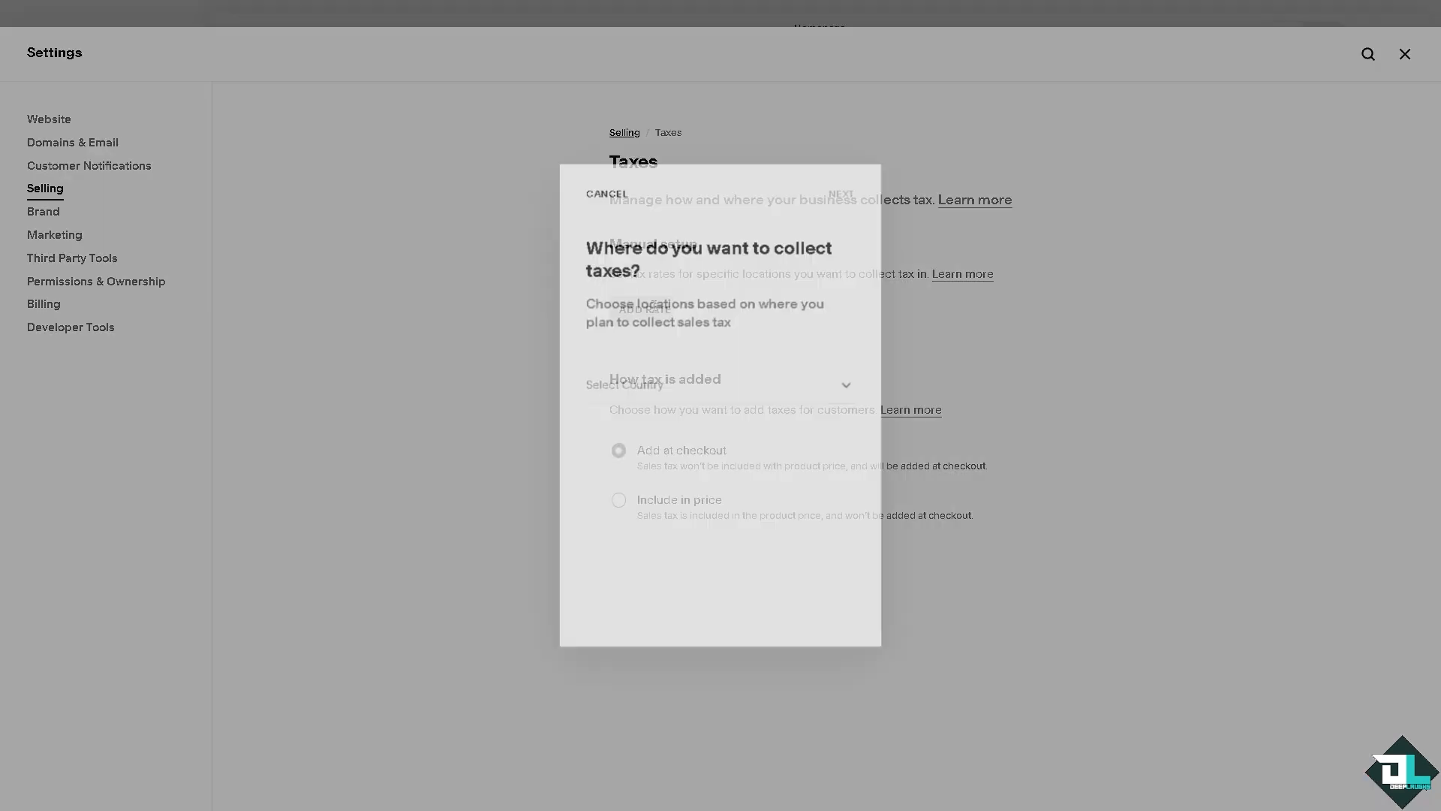
click(634, 391)
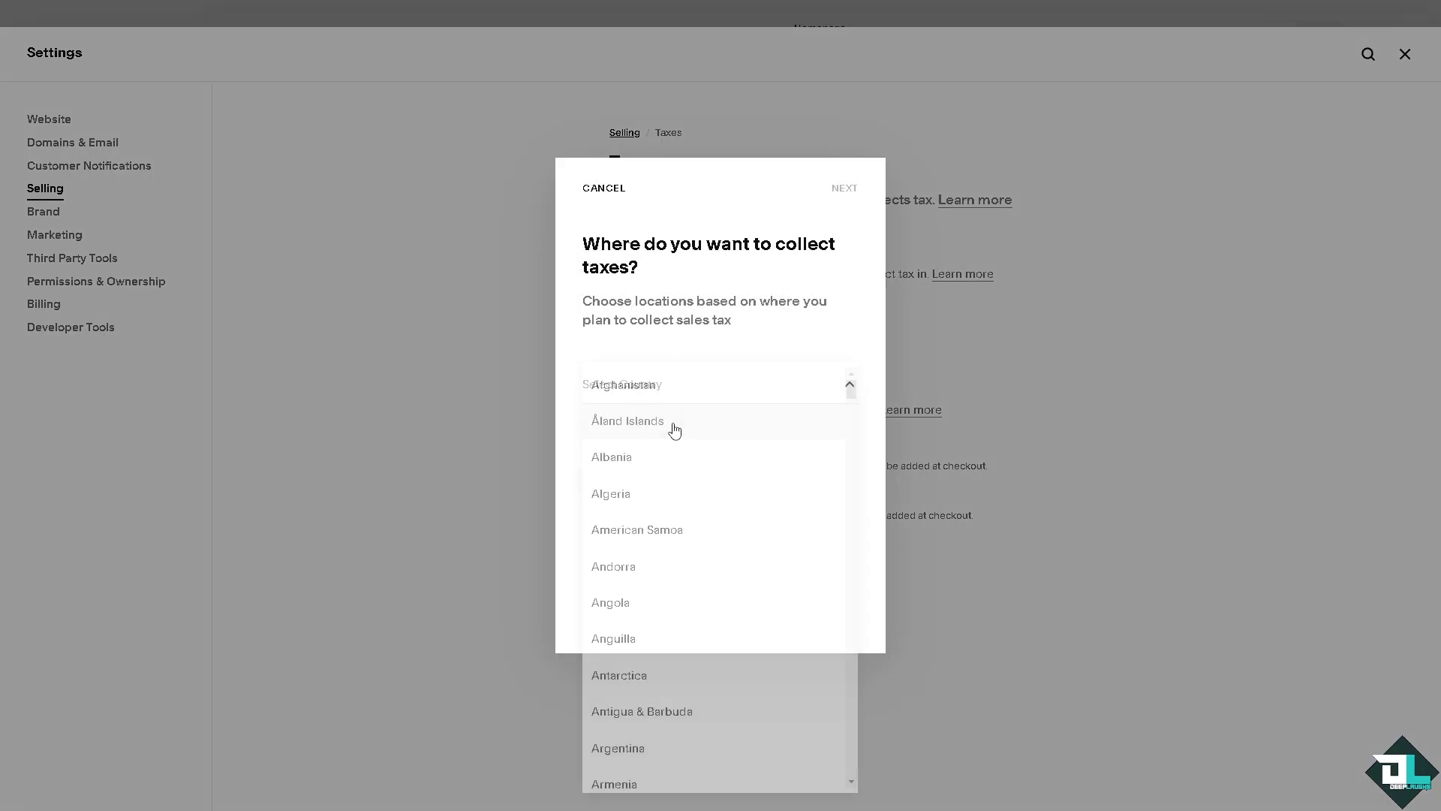
scroll(660, 438, down, 8)
scroll(660, 440, down, 20)
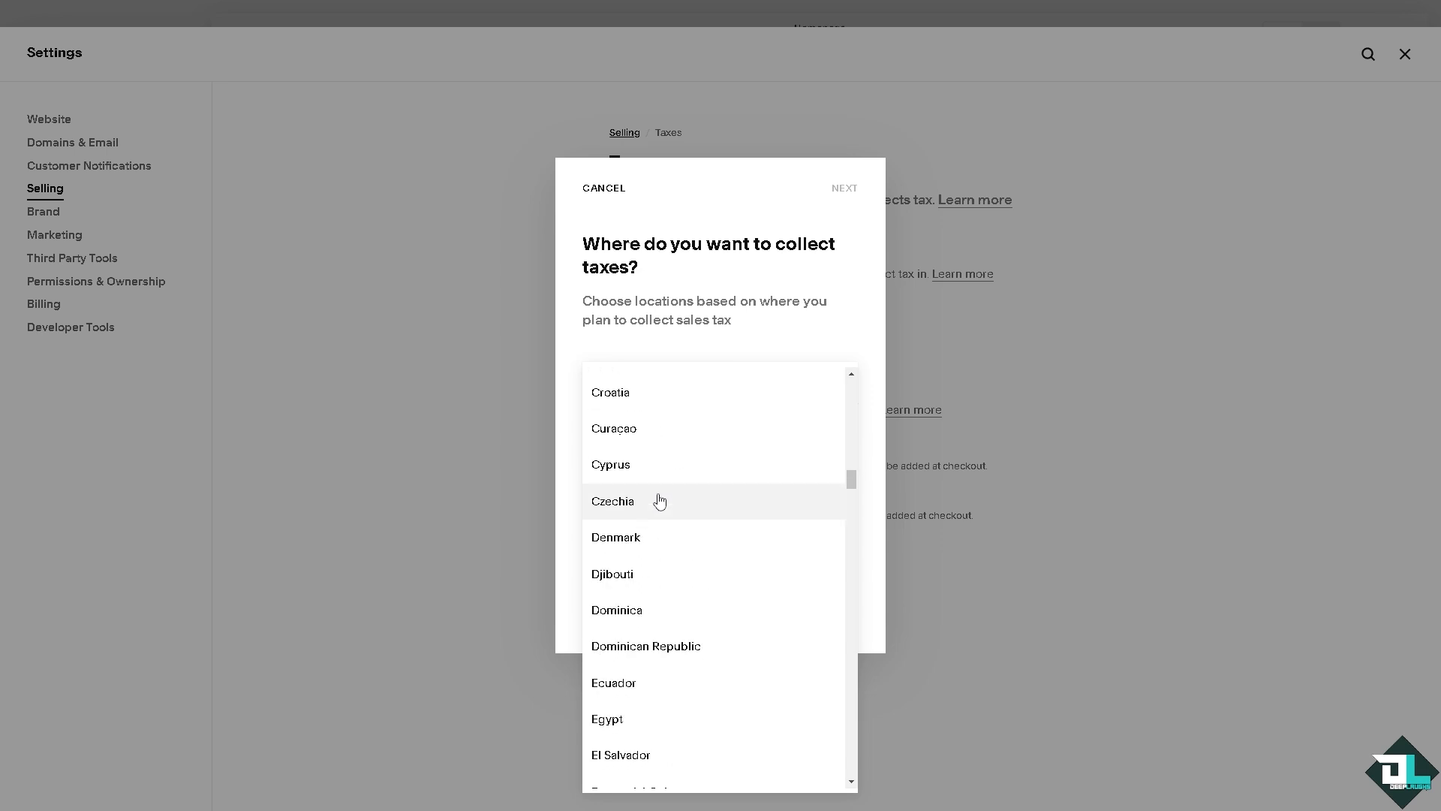
scroll(692, 567, down, 18)
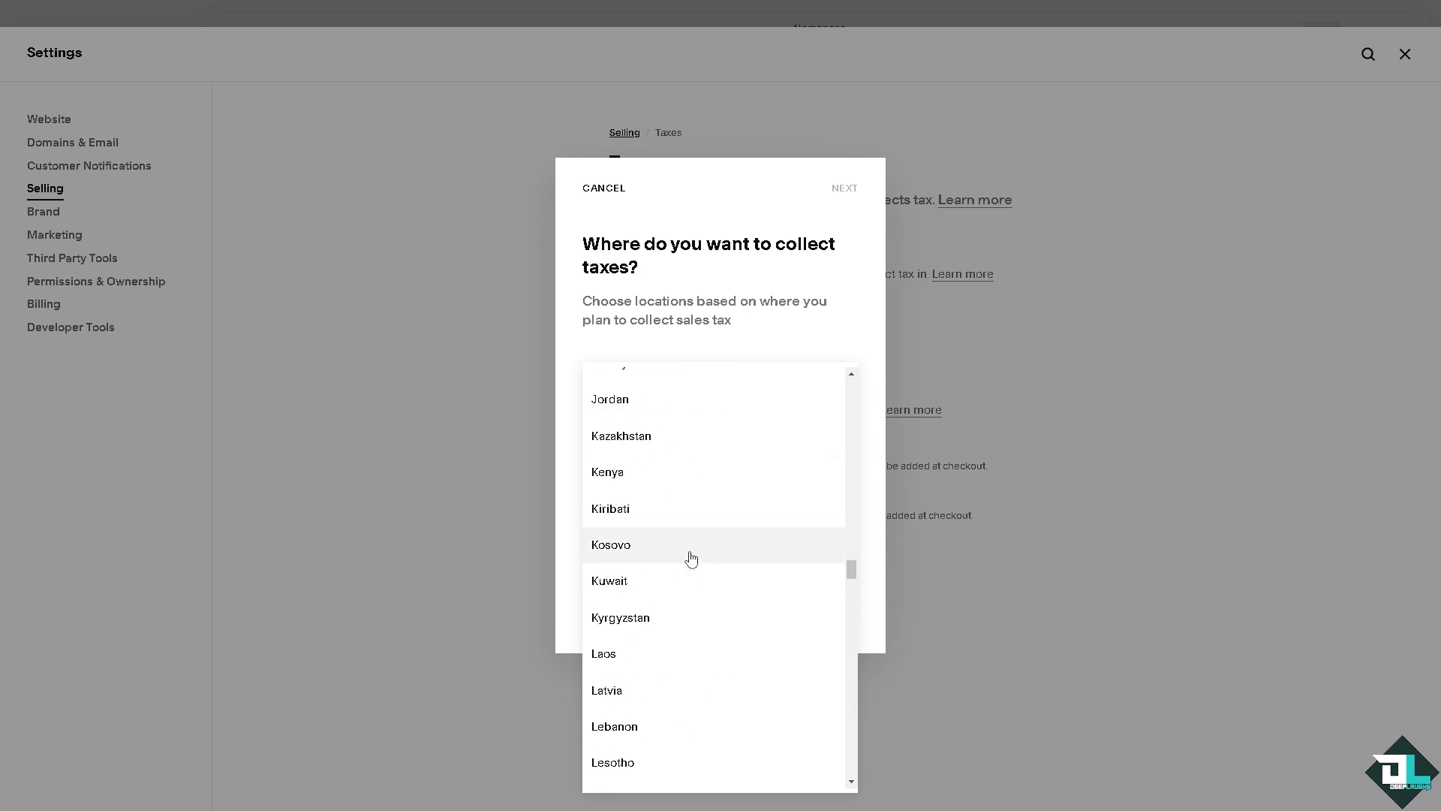
scroll(690, 567, down, 20)
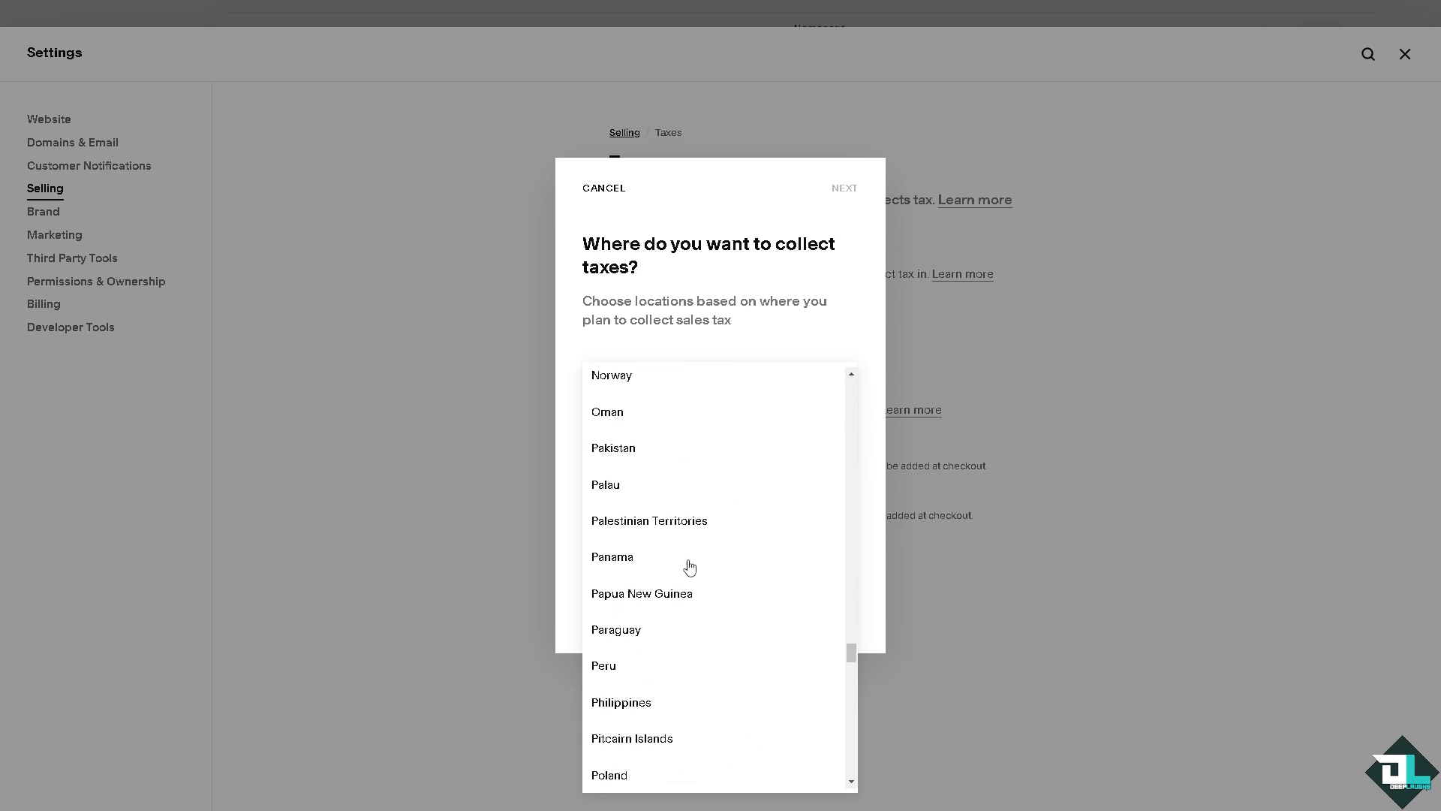
scroll(689, 575, down, 20)
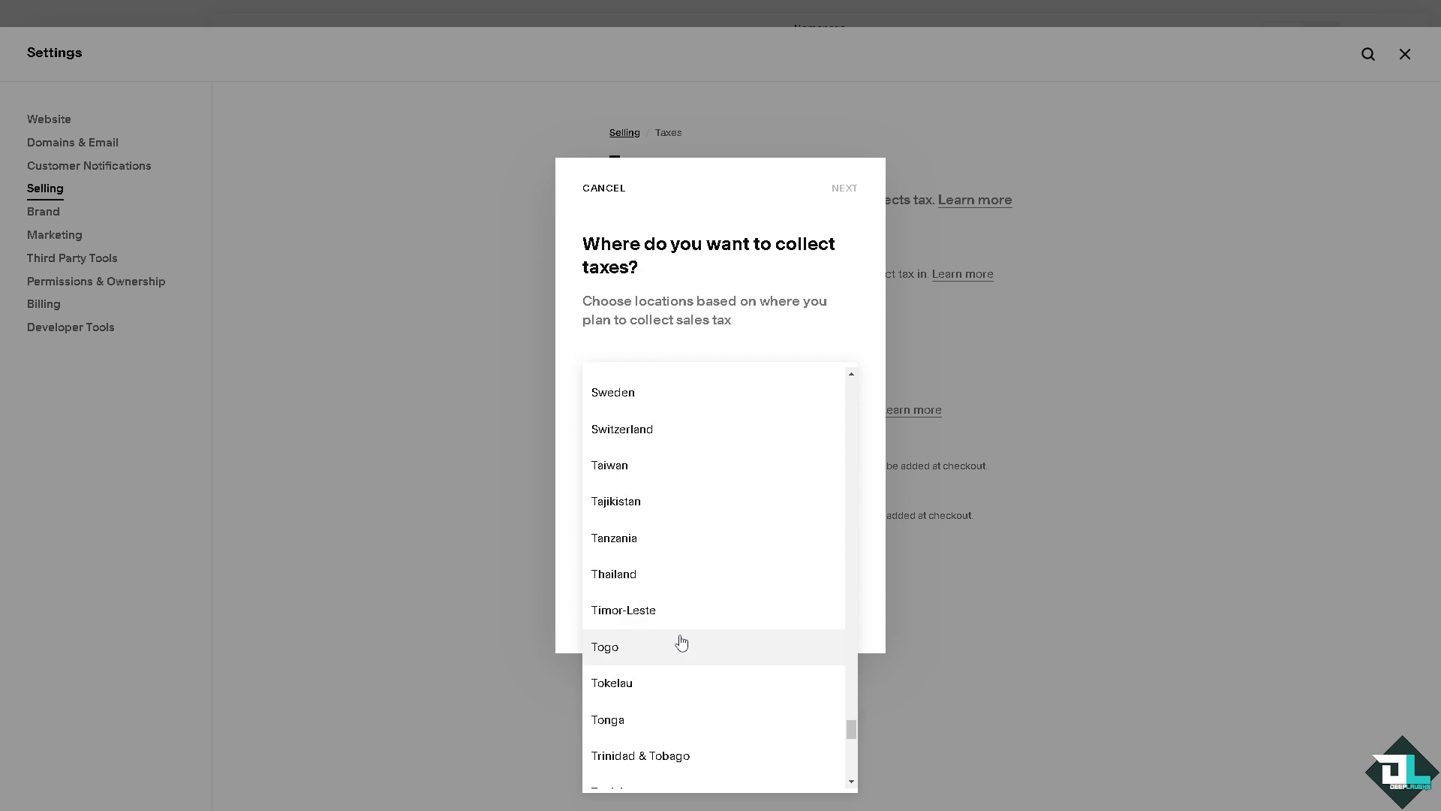
click(652, 562)
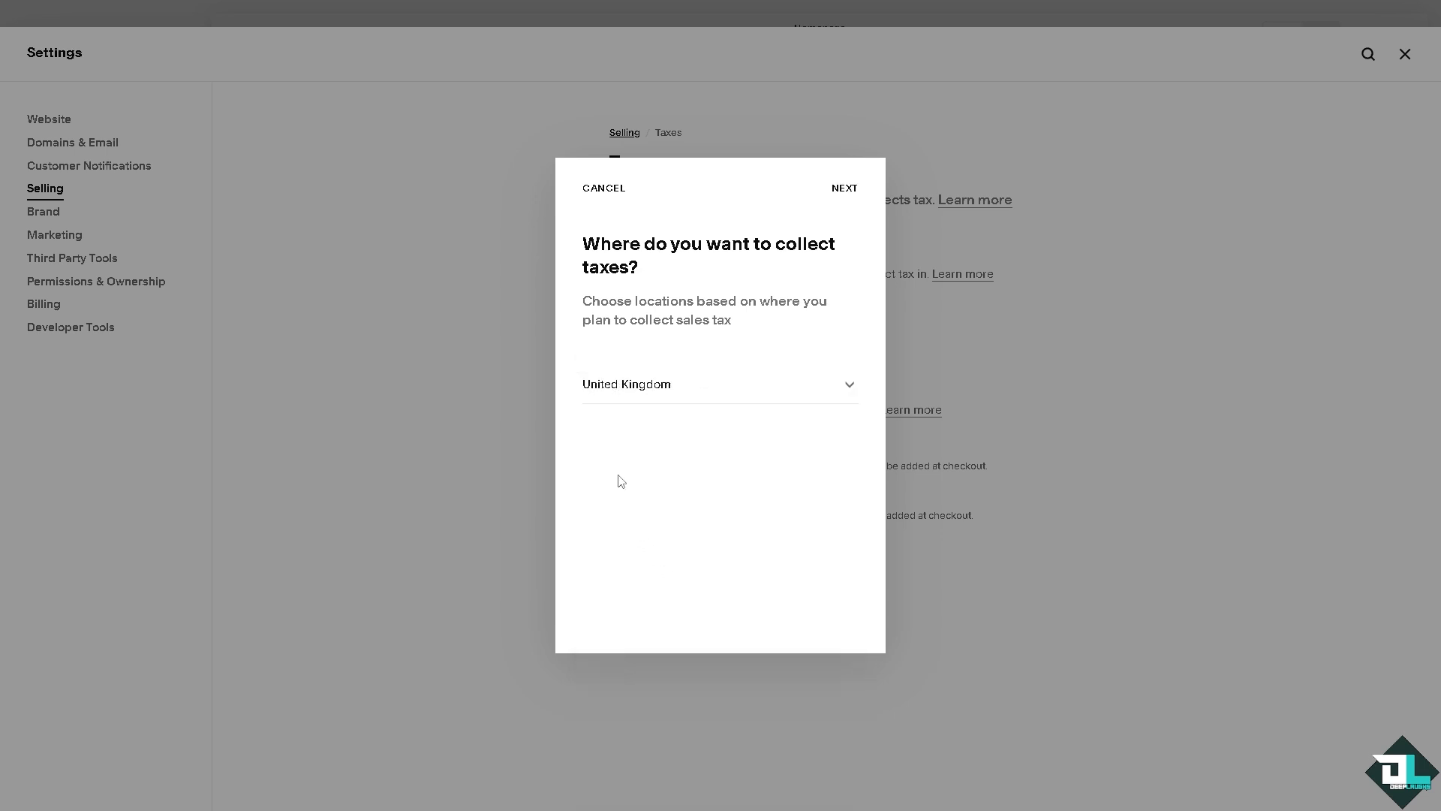
click(845, 188)
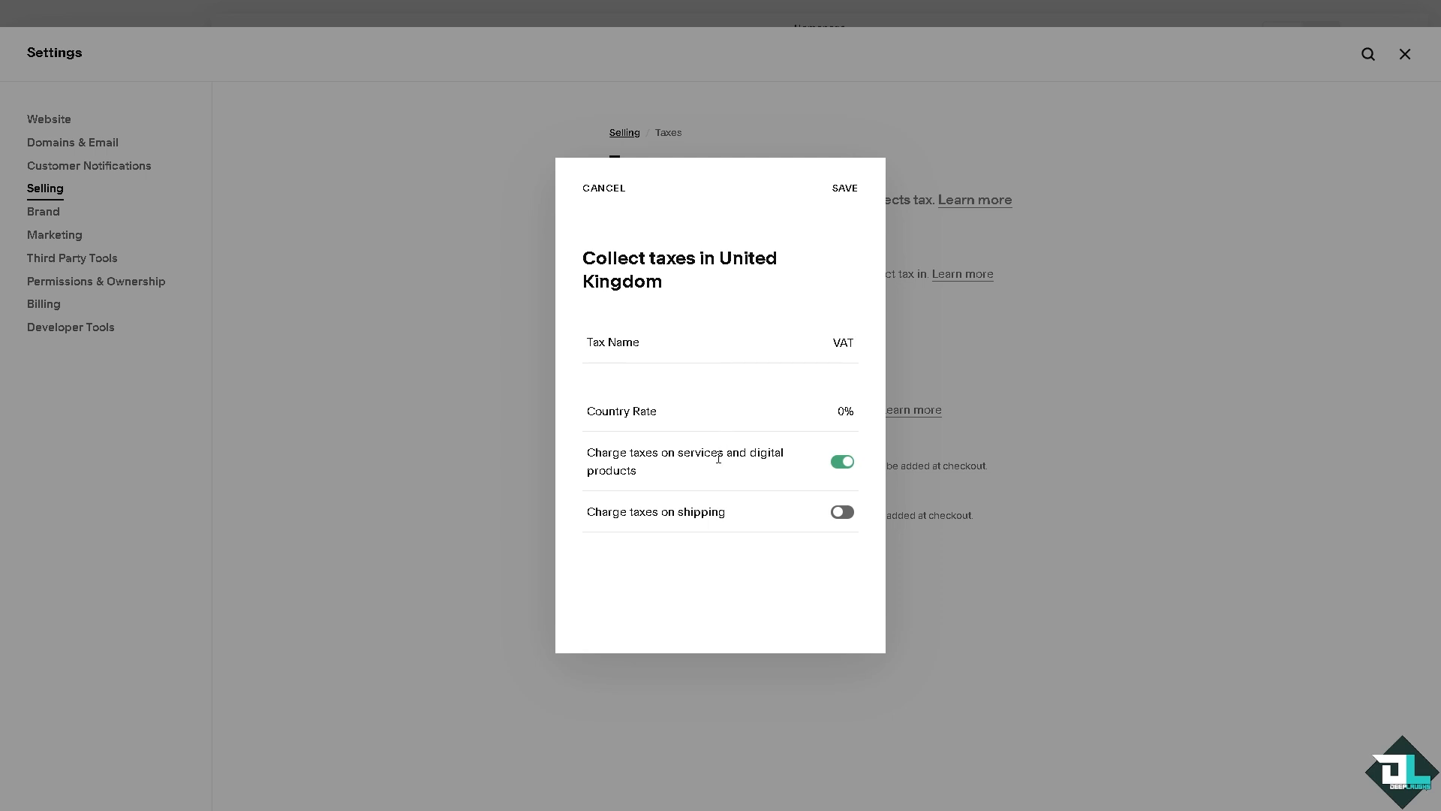
click(844, 514)
click(604, 190)
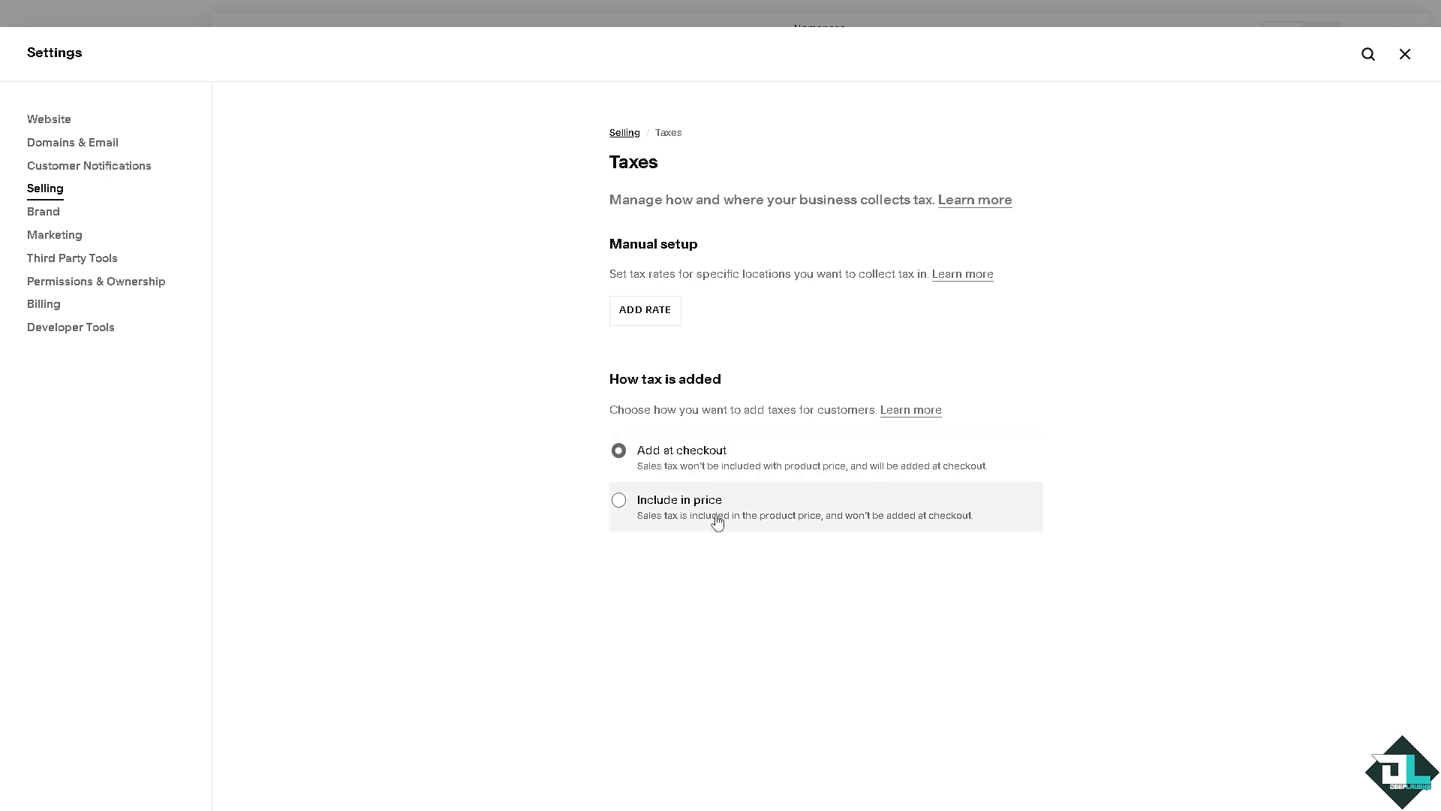
Set sales tax to be included in the product price and return to the Selling settings.
click(628, 504)
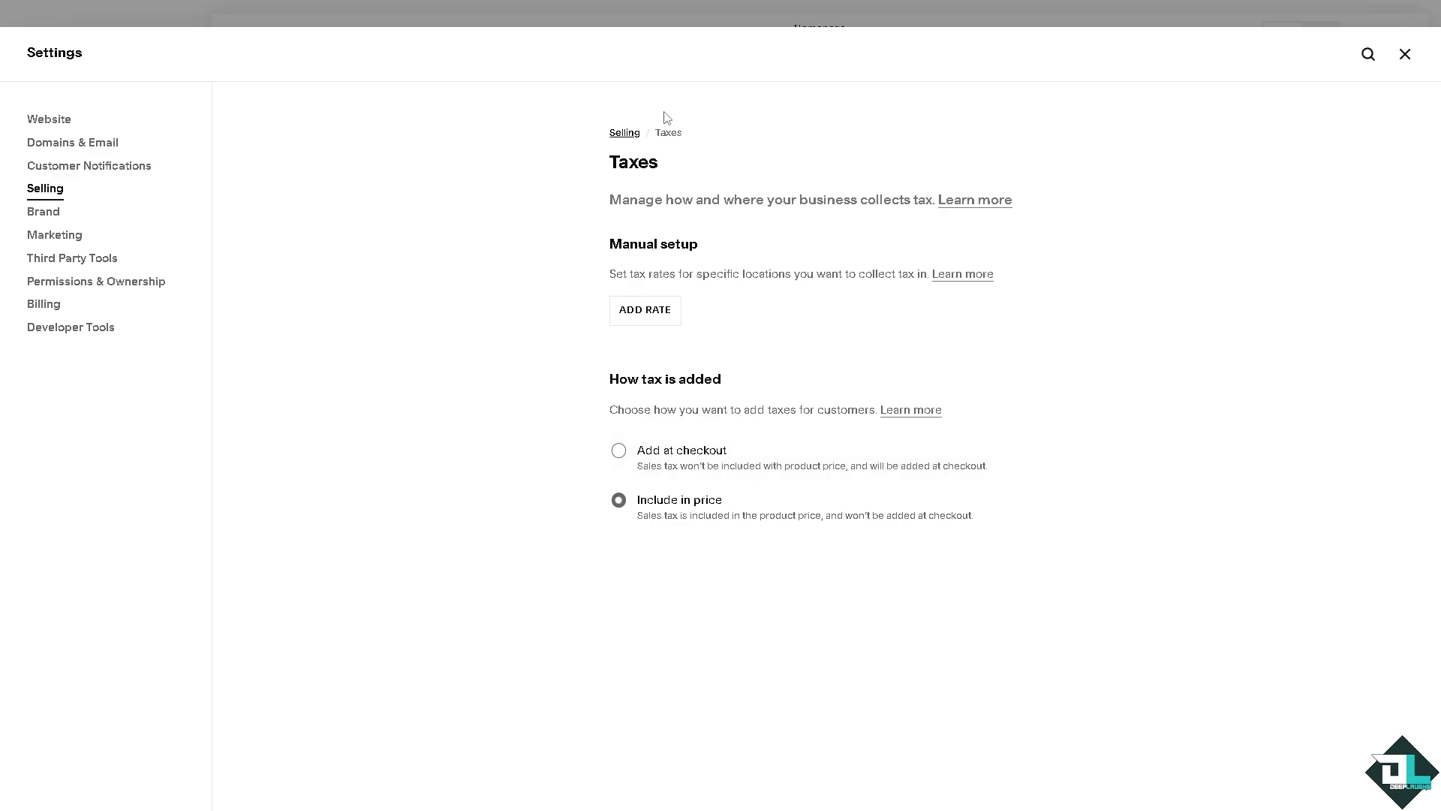
click(623, 135)
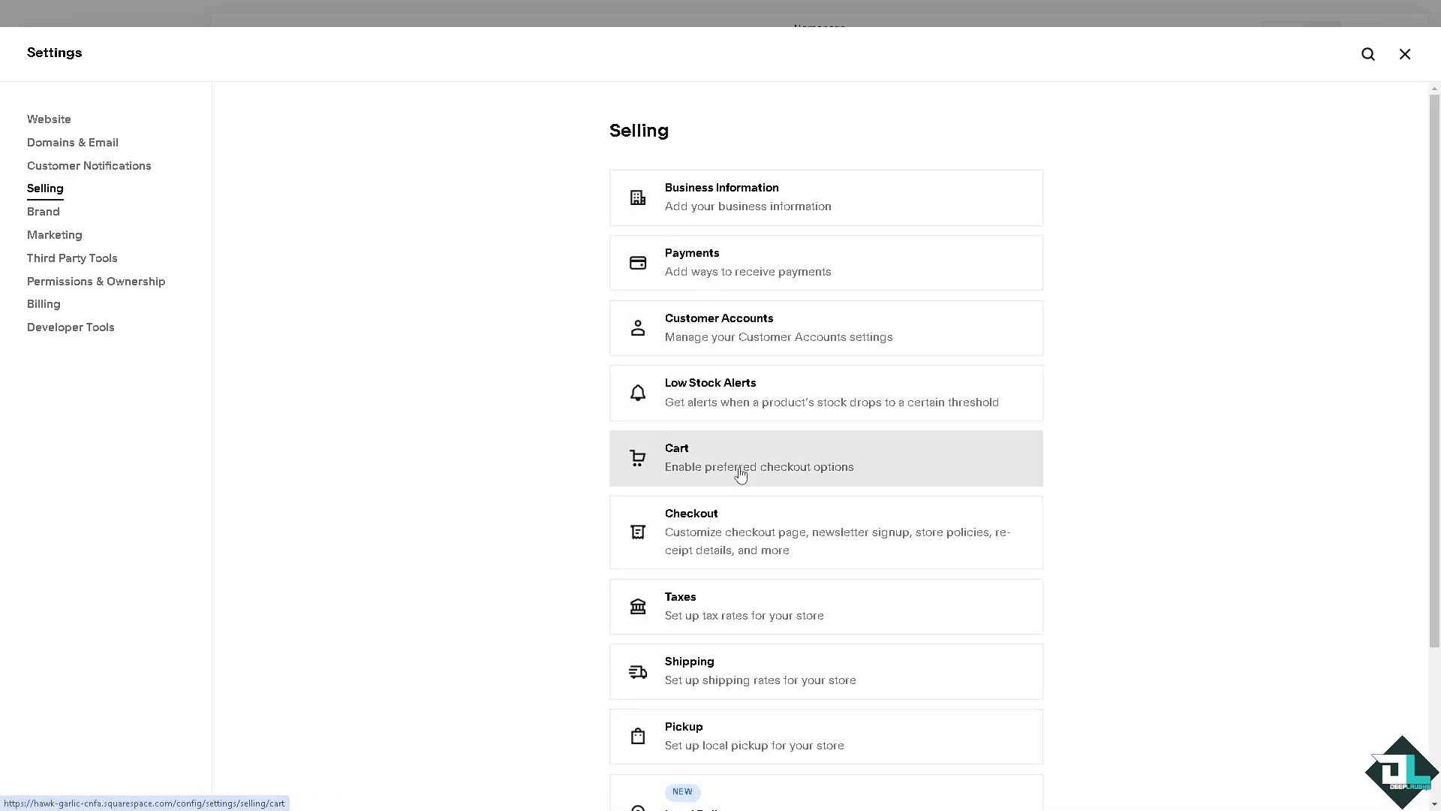
Start adding a local delivery option through the Shipping settings.
click(687, 670)
scroll(612, 503, down, 2)
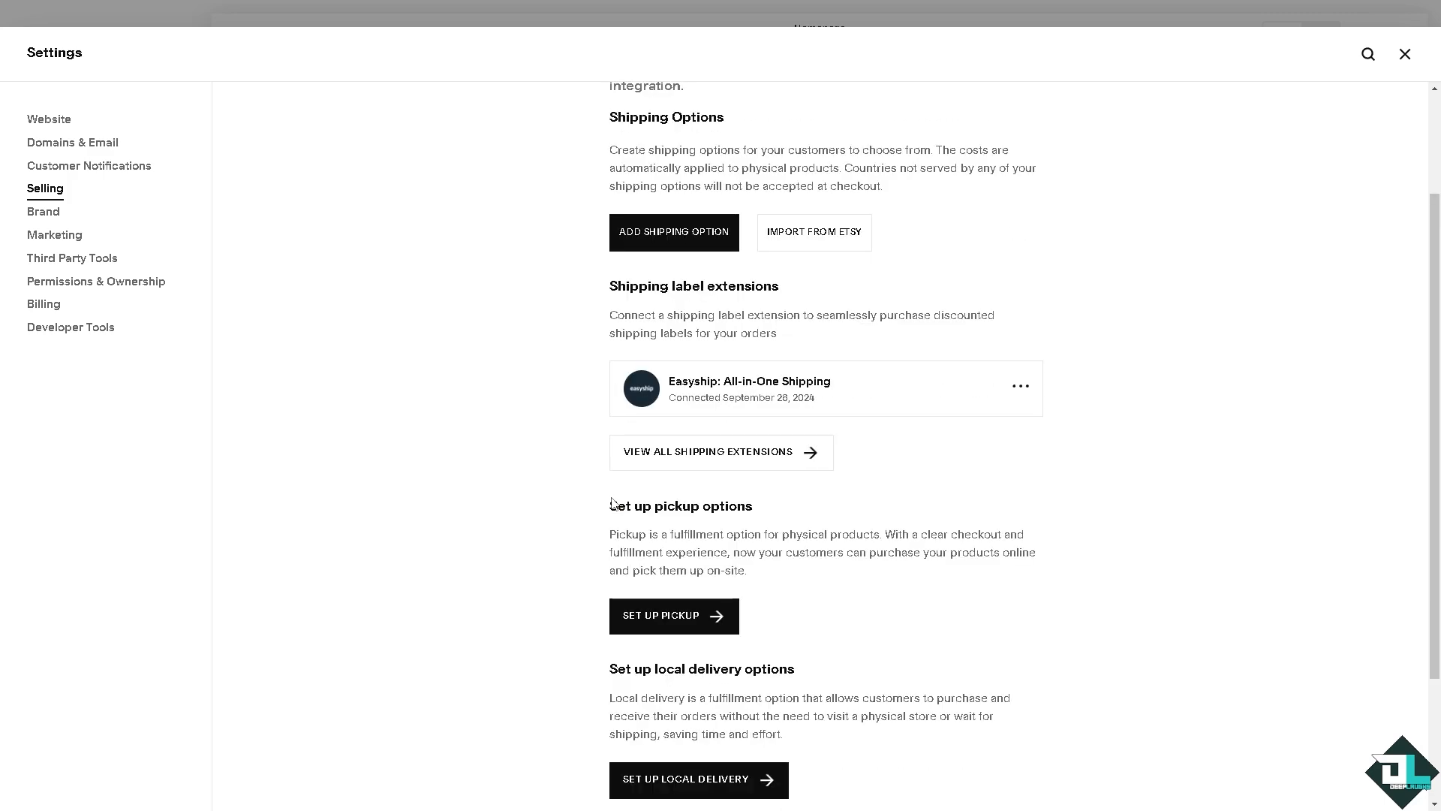
scroll(612, 503, down, 2)
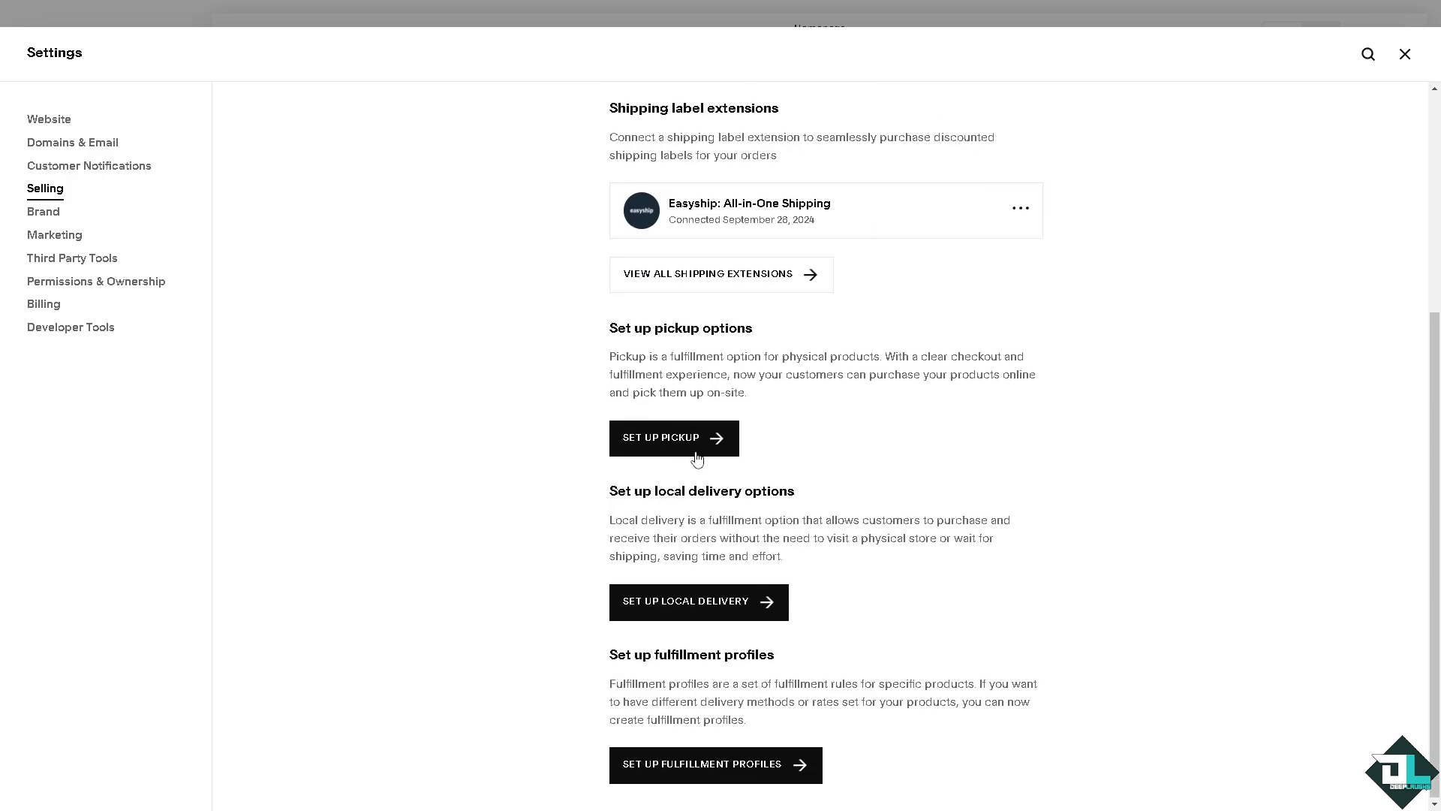
click(665, 614)
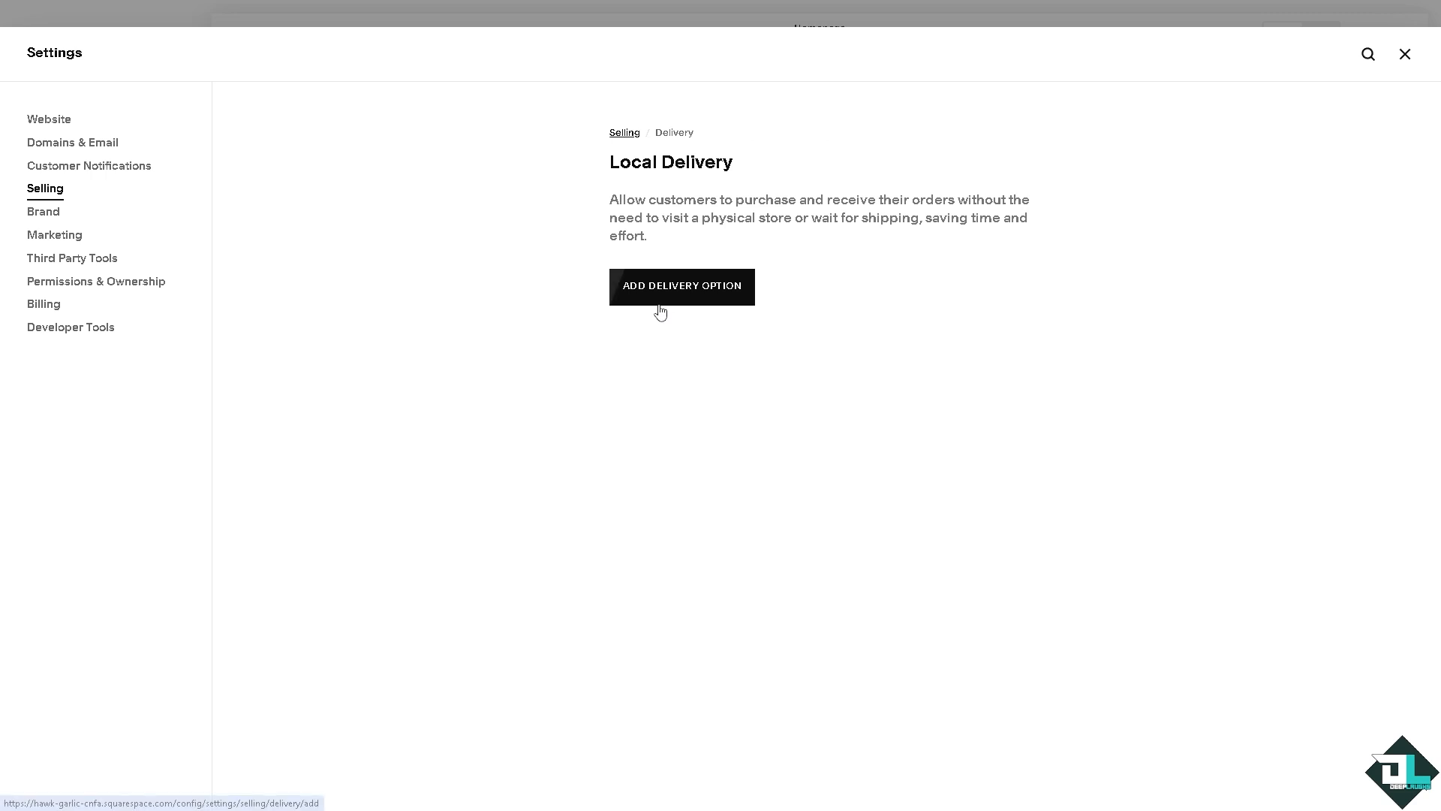
click(685, 297)
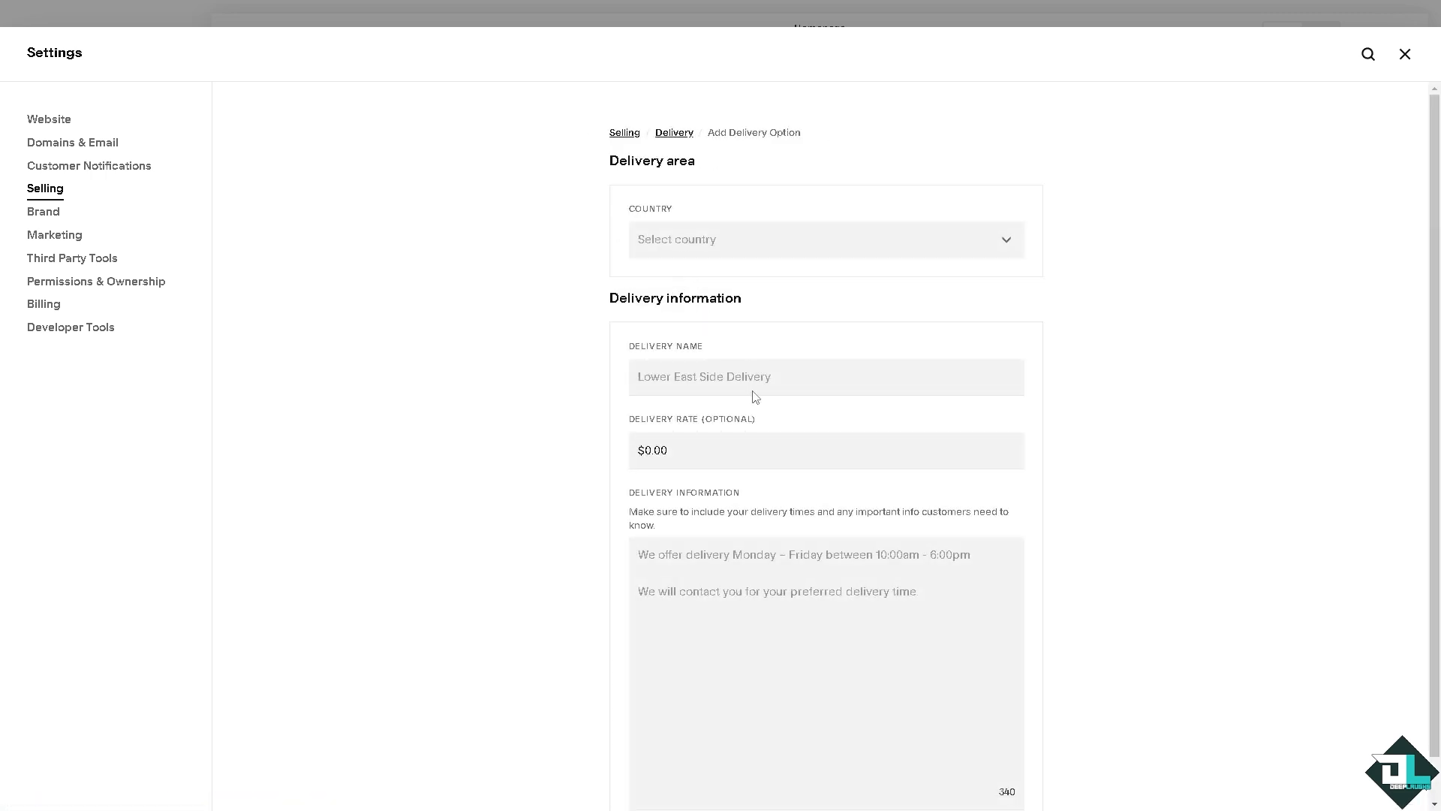
Look through the available delivery countries and the name, rate and information fields of the new delivery option.
click(685, 256)
scroll(750, 435, down, 10)
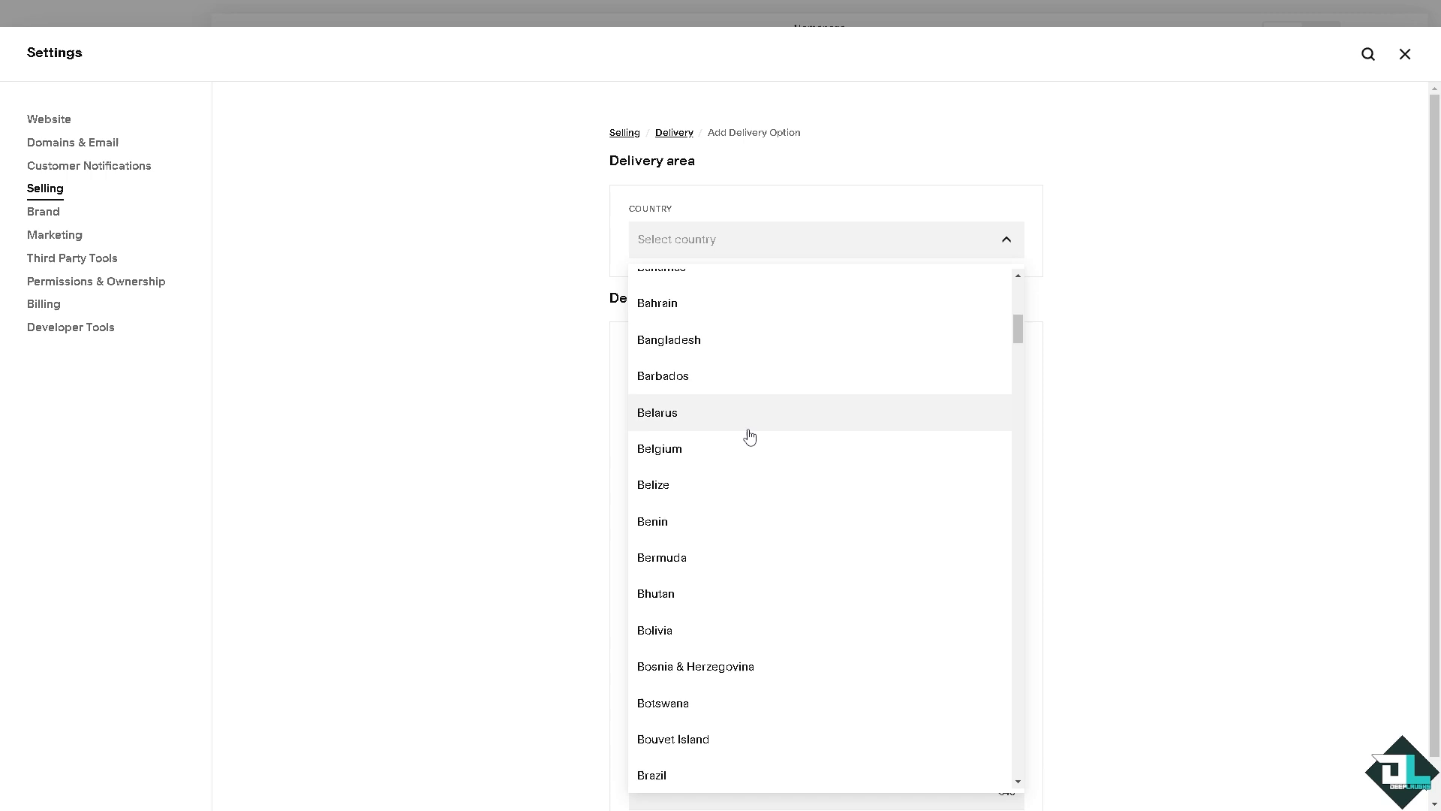
click(1076, 407)
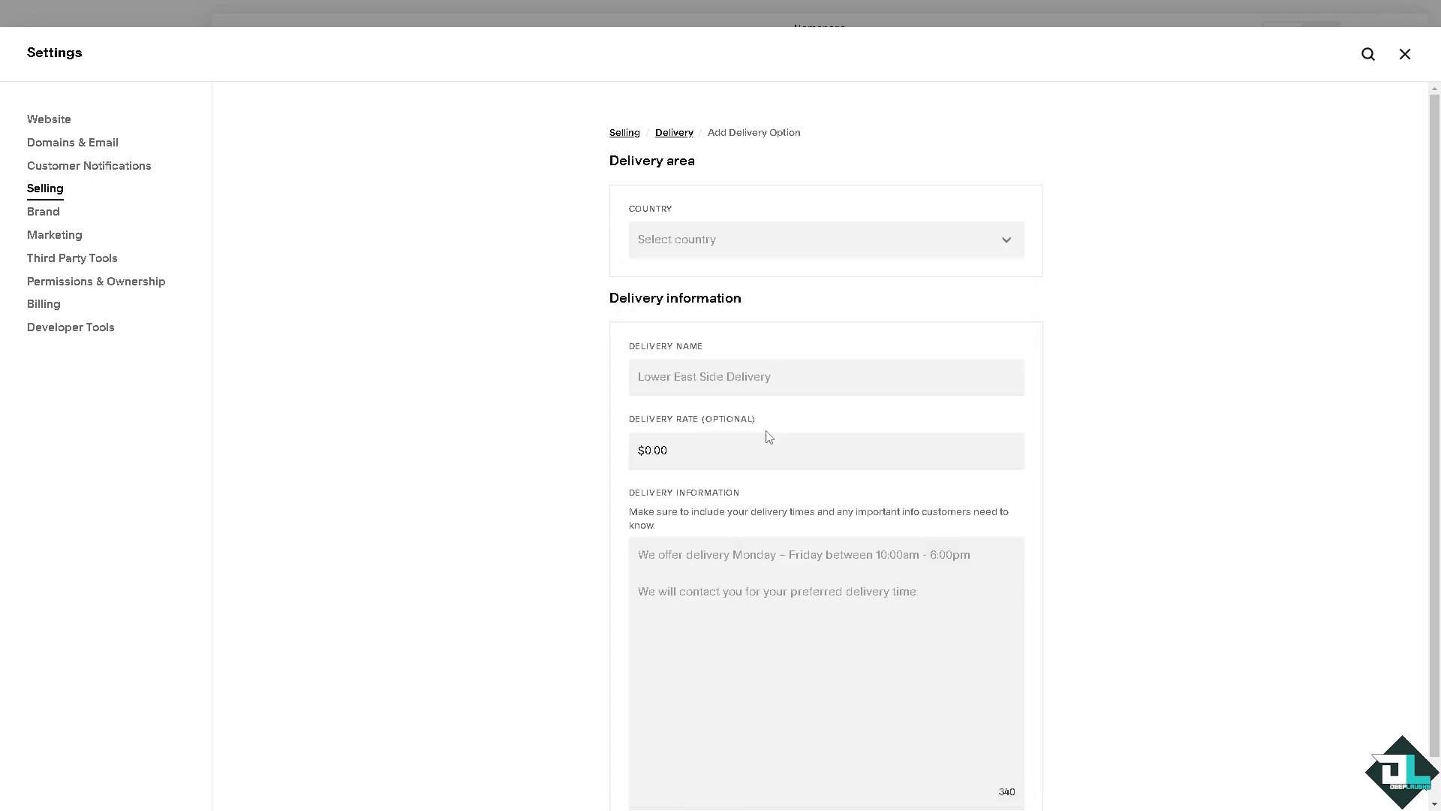
scroll(689, 454, down, 1)
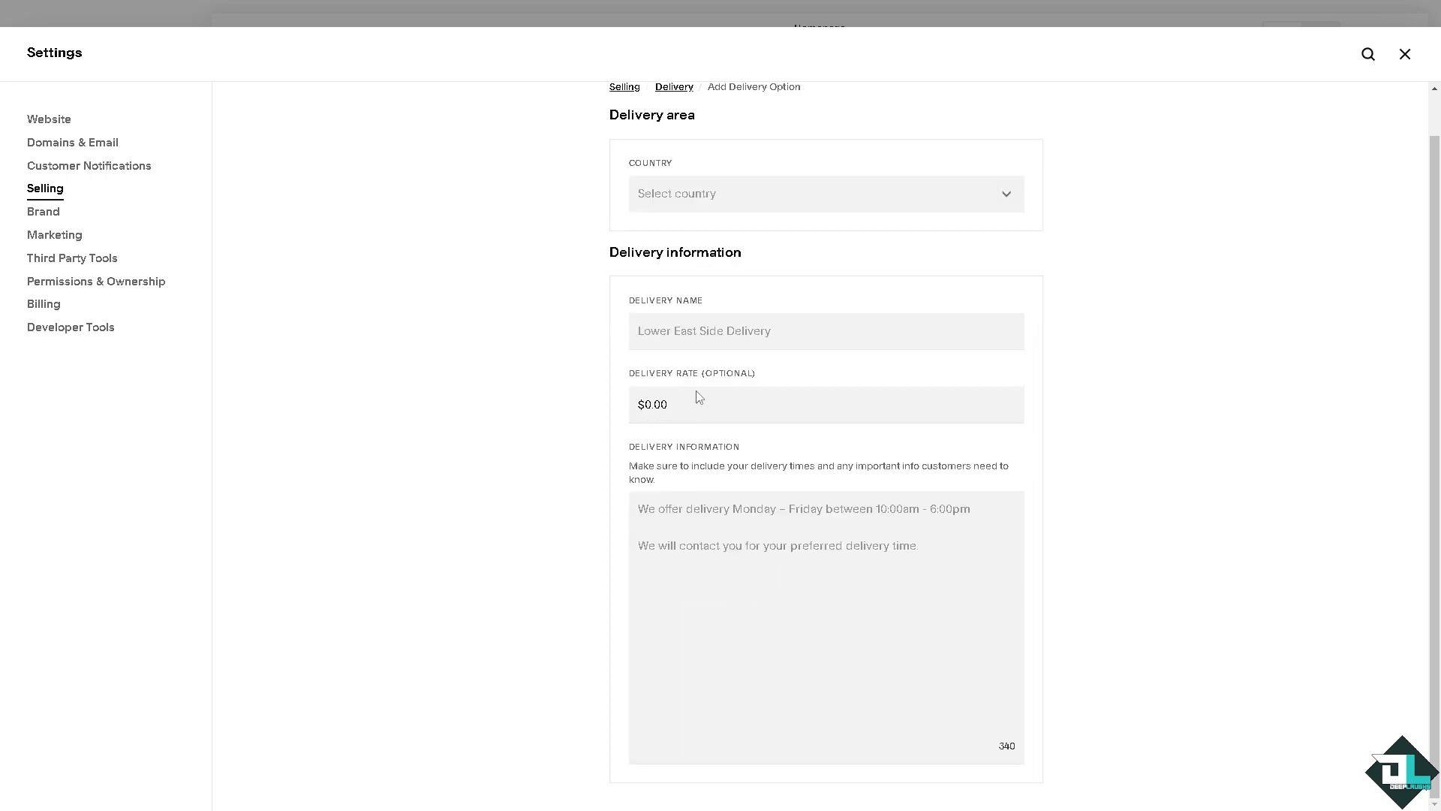
Set the delivery area's country to United Kingdom and enter the delivery postcode.
click(732, 196)
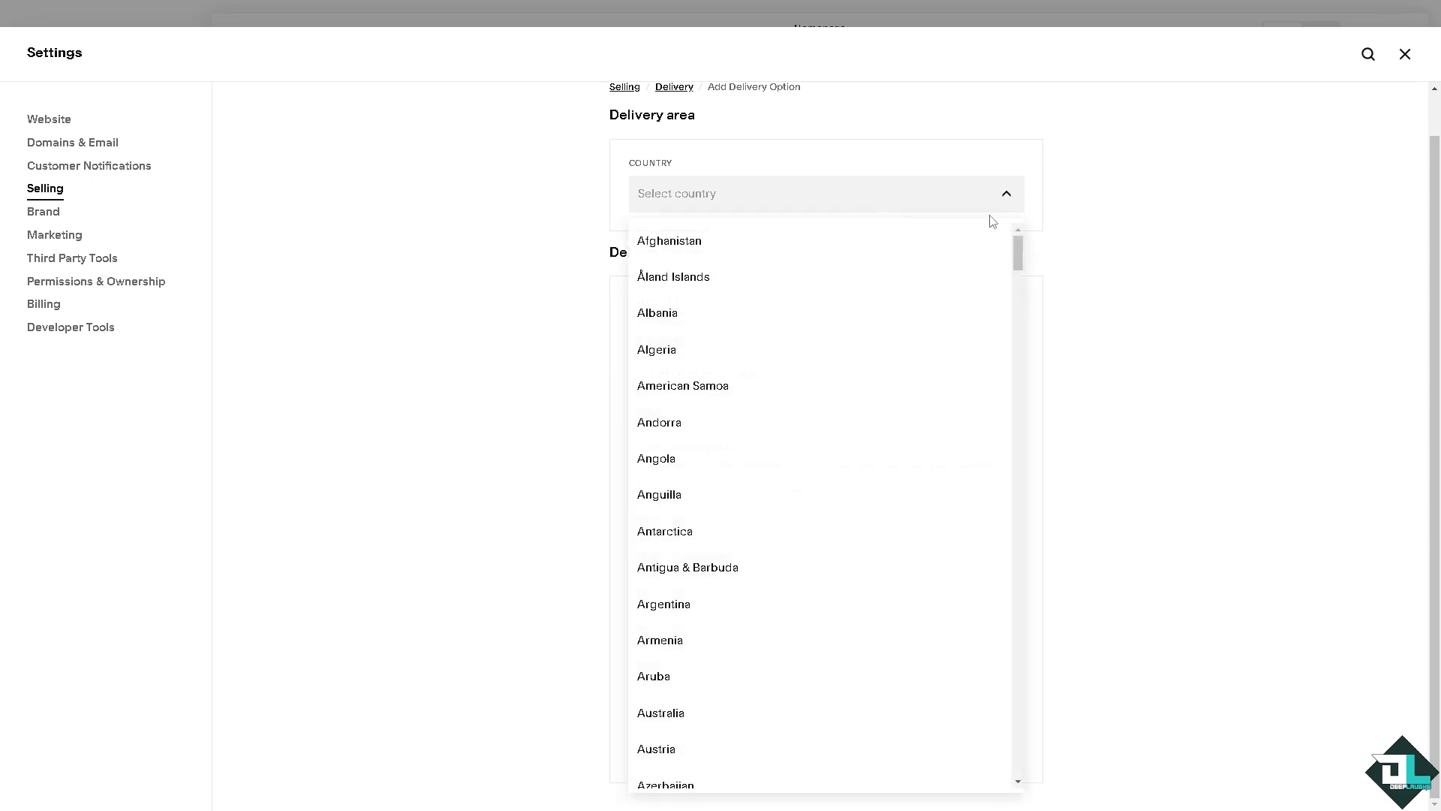
drag(1023, 259, 1042, 730)
scroll(791, 695, down, 3)
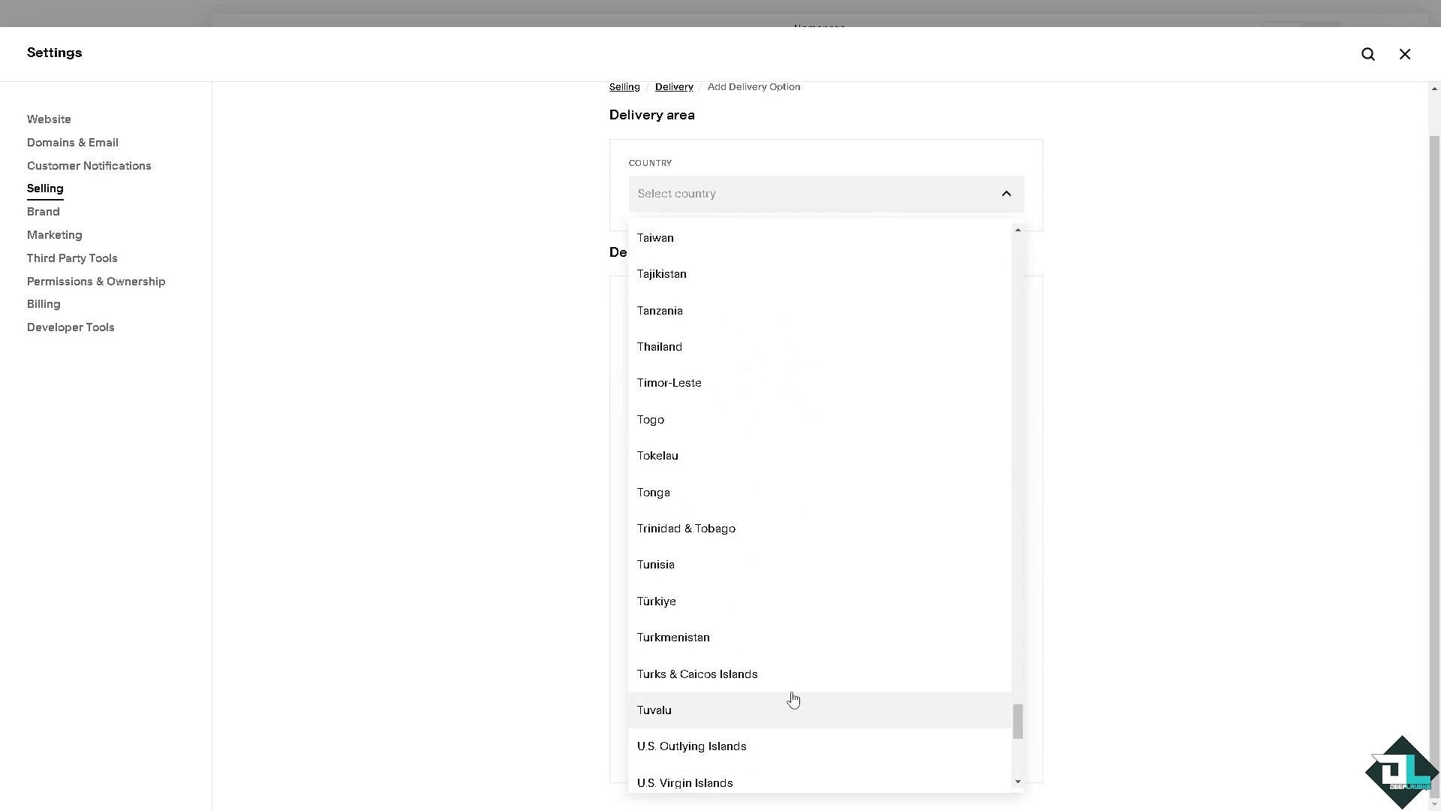
click(720, 704)
click(664, 266)
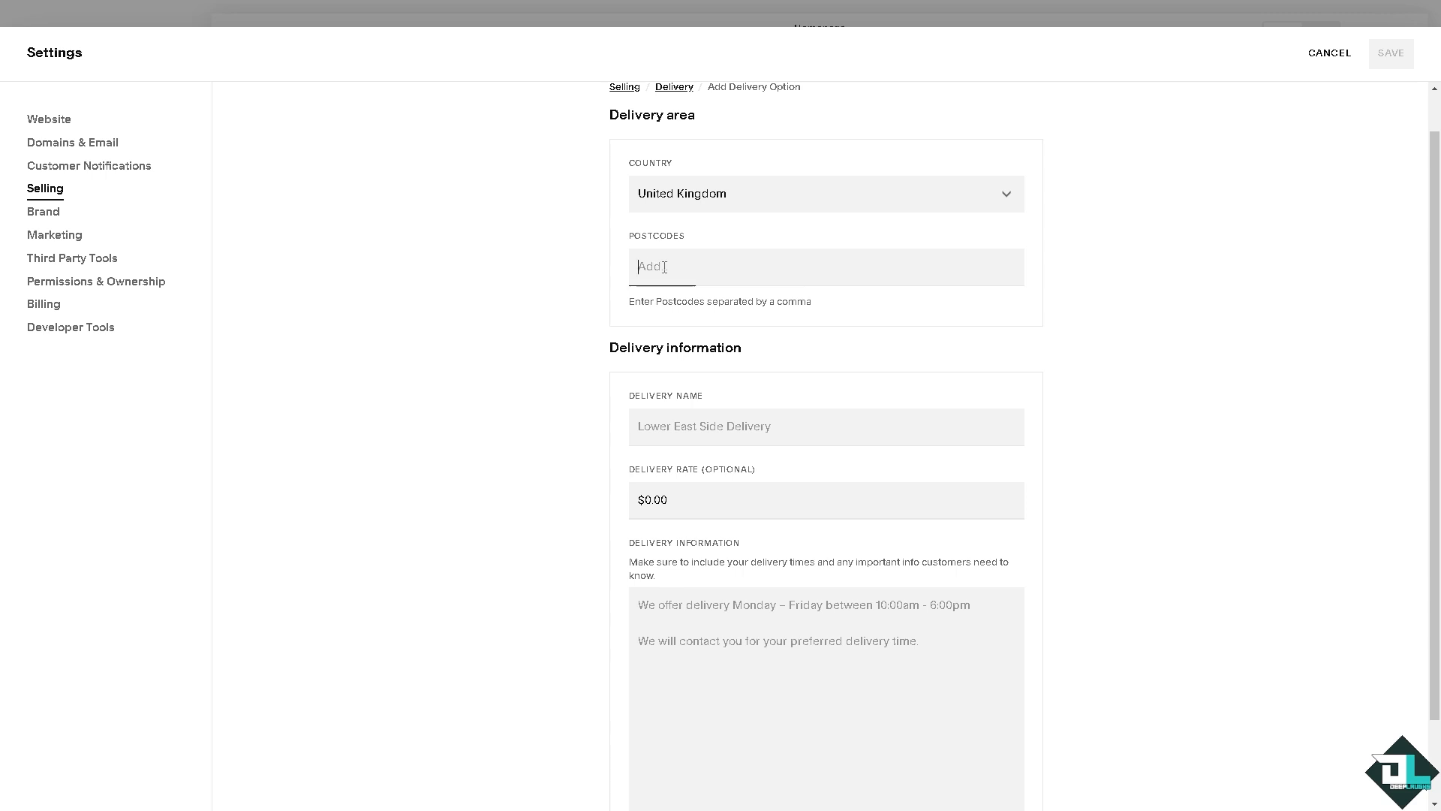
text(1)
click(509, 376)
Enter "How to Do Shipping on Squarespace" as both the delivery name and delivery information, with a rate of $69.00.
click(660, 436)
text(How to Do Shipping on Squarespace)
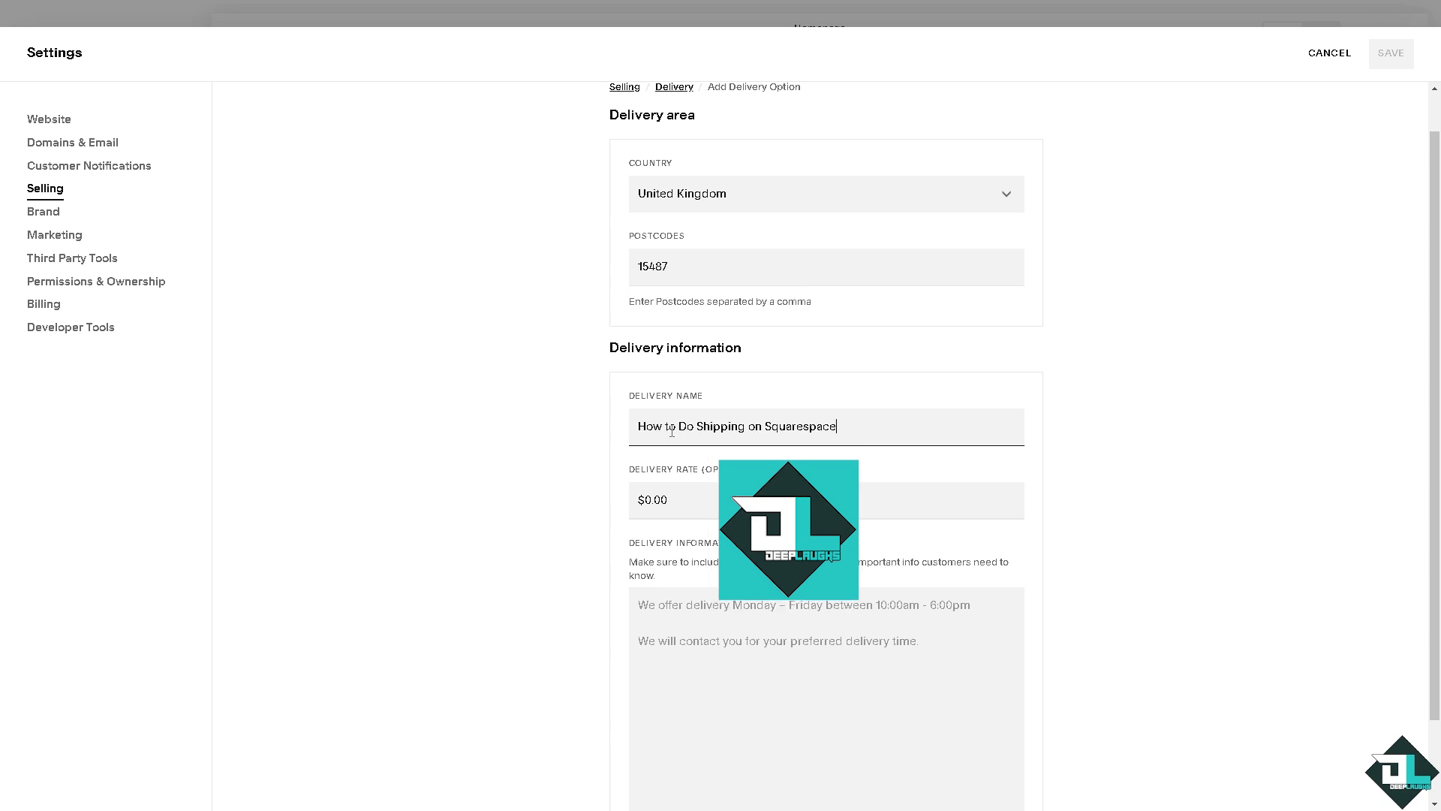
click(694, 499)
drag(694, 499, 640, 499)
text(6)
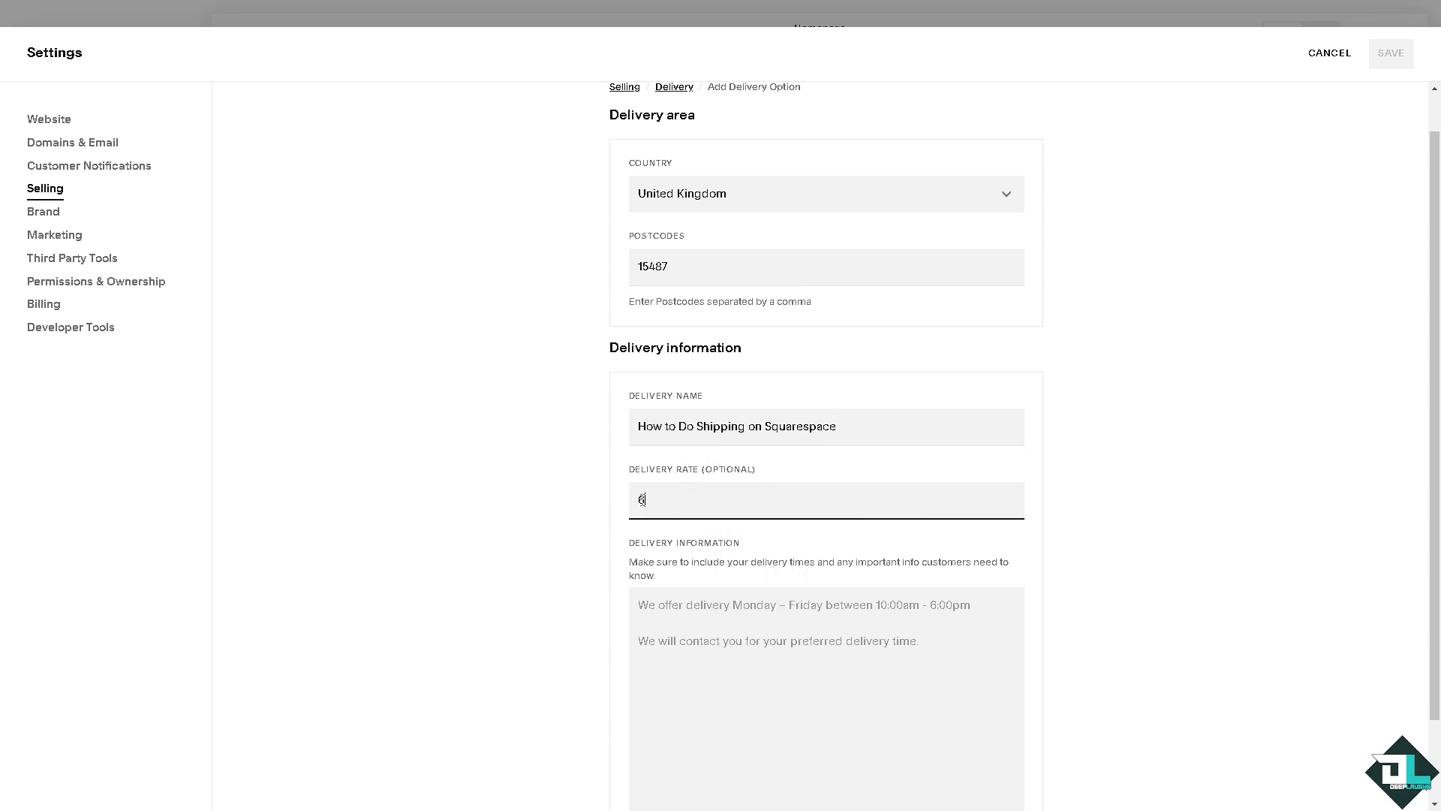
click(804, 645)
text(How to Do Shipping on Squarespace)
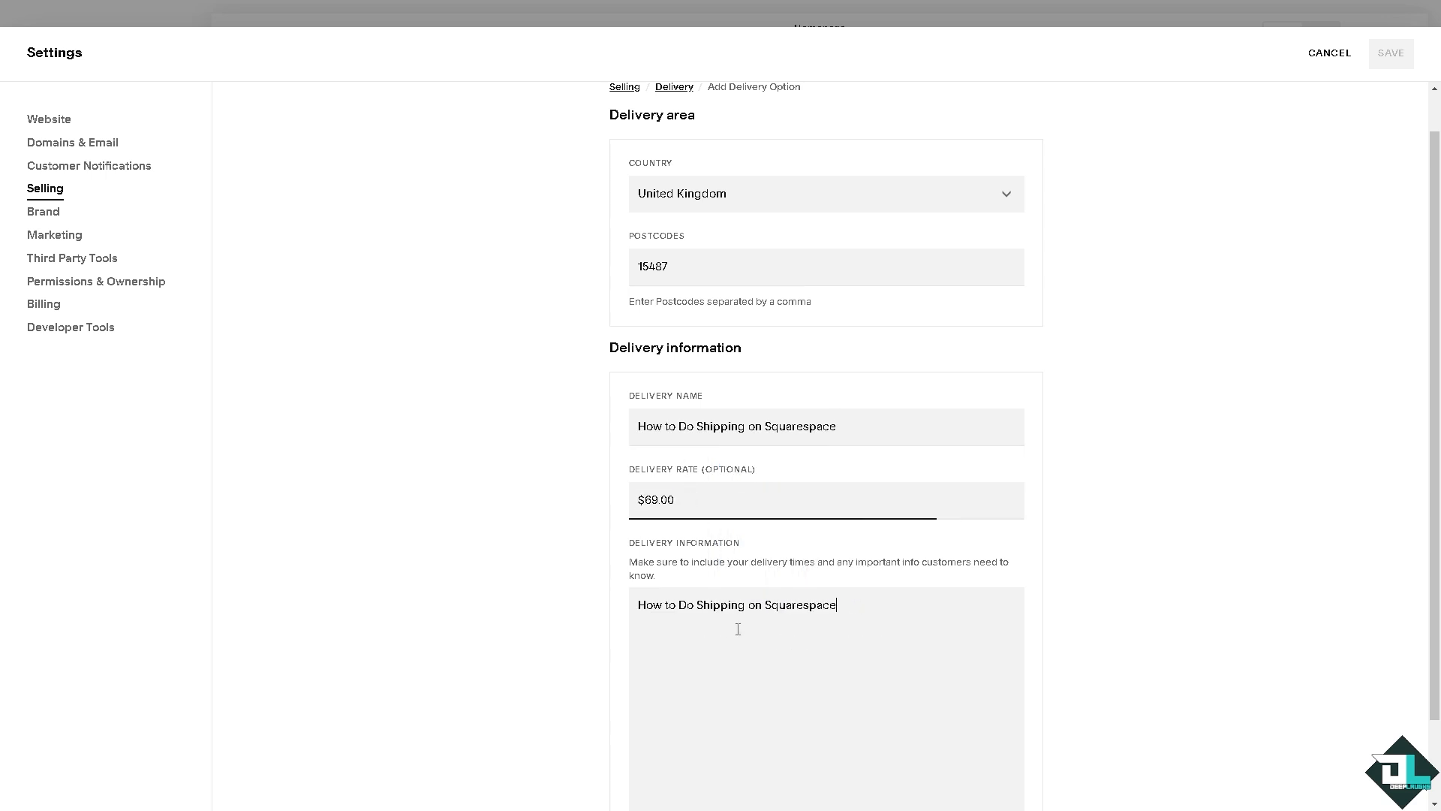
Review the filled-in delivery option, cancel it and return to the Selling settings.
scroll(725, 609, down, 1)
scroll(1216, 105, up, 2)
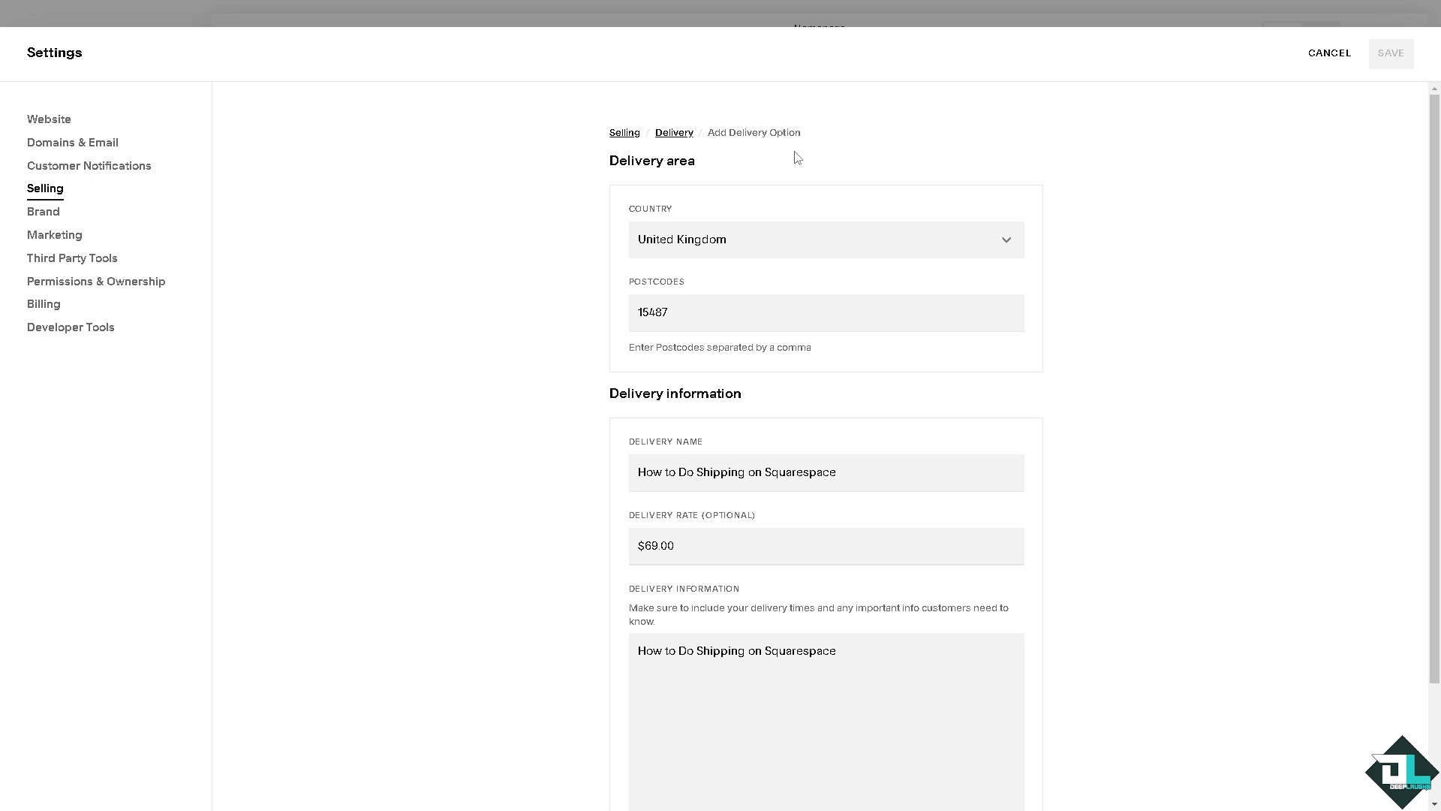
scroll(721, 315, down, 2)
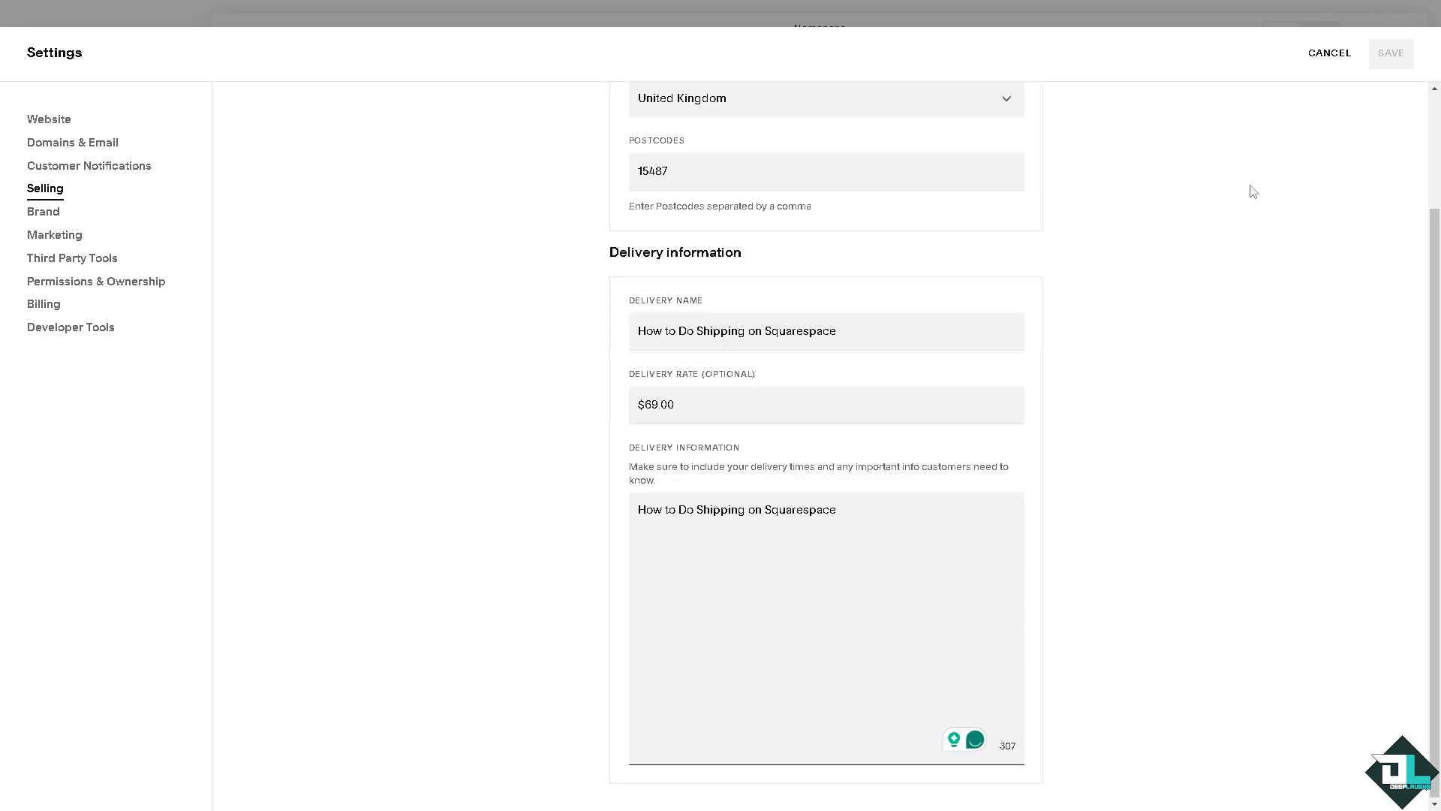
scroll(931, 291, up, 2)
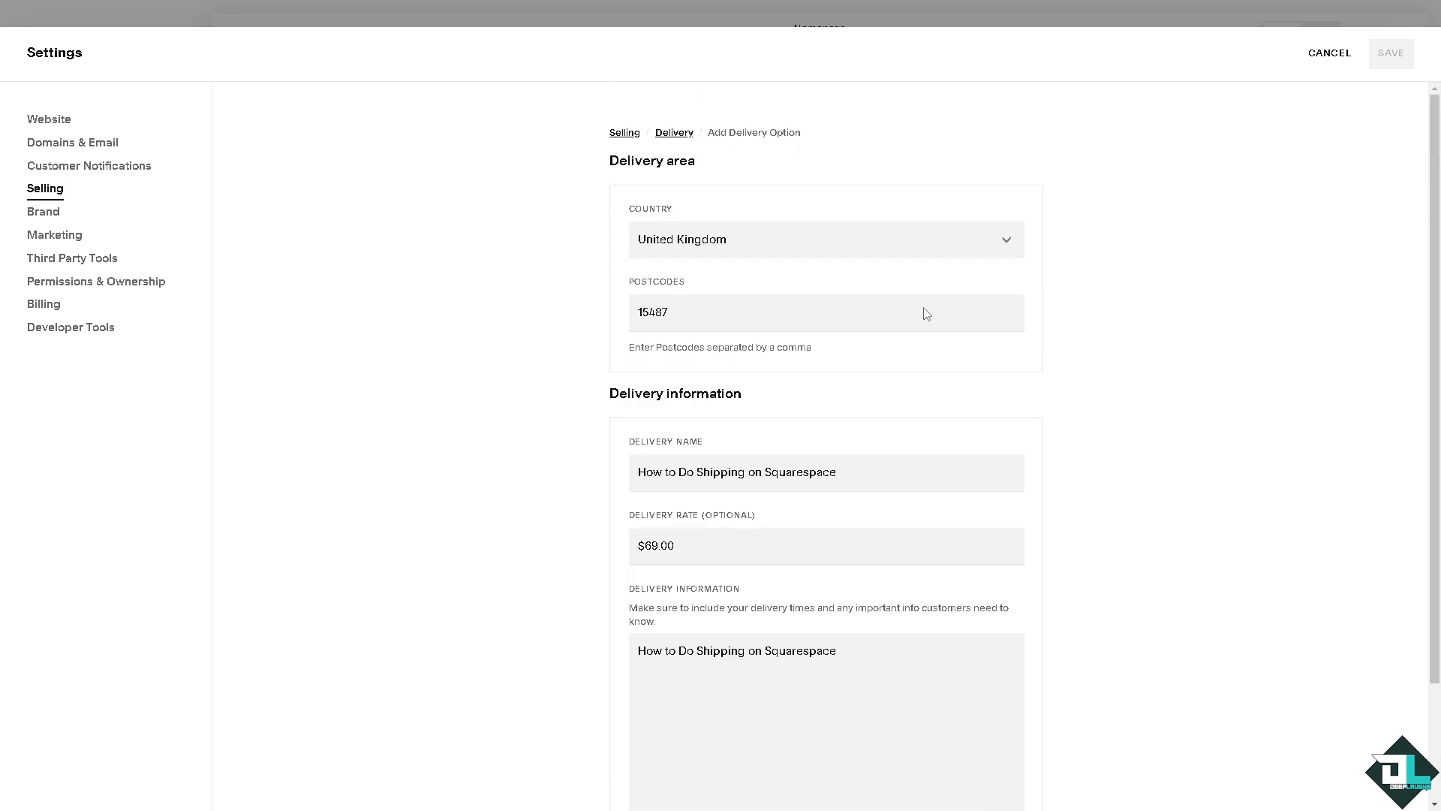
click(1329, 52)
click(629, 134)
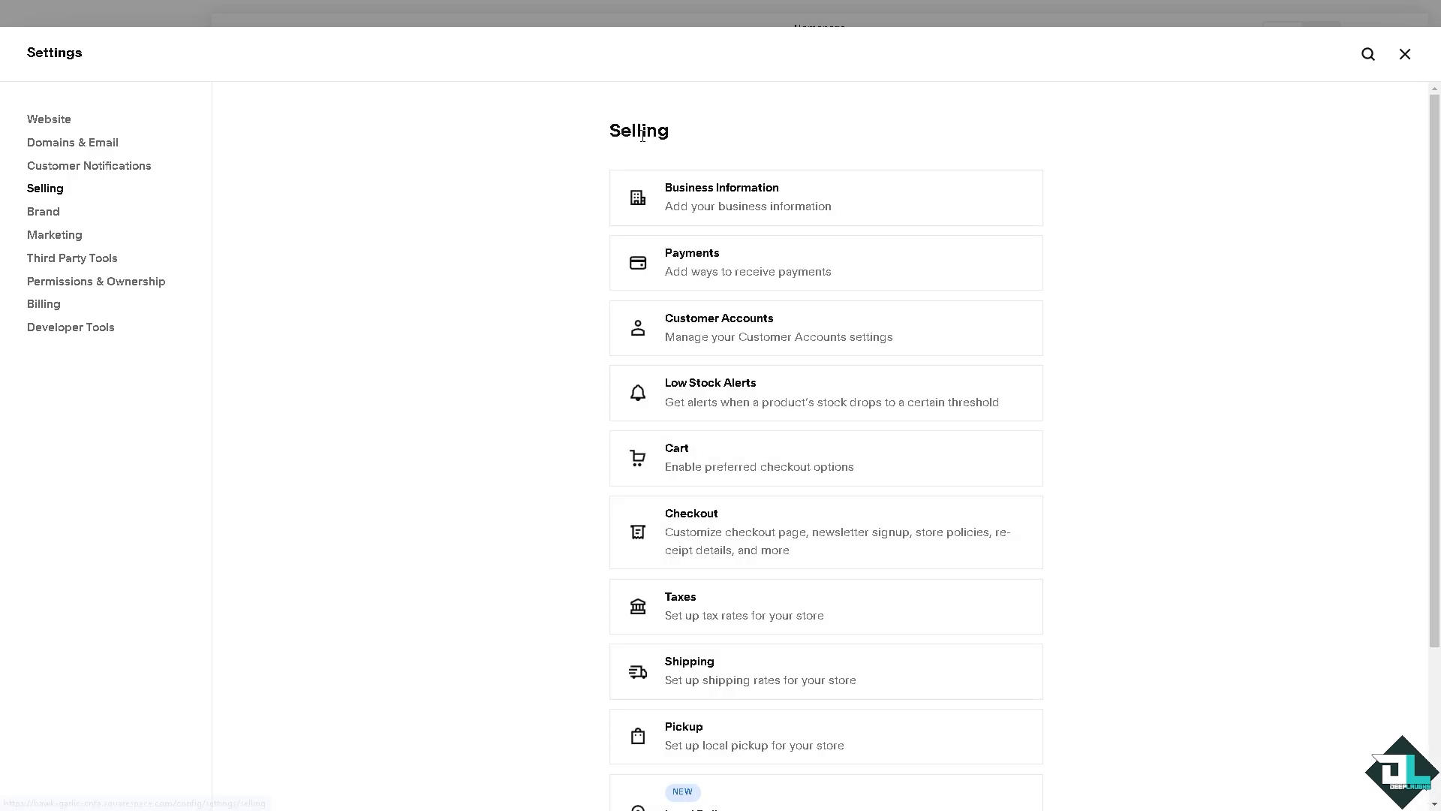
Open the fulfillment profiles setup from the Shipping settings.
click(719, 662)
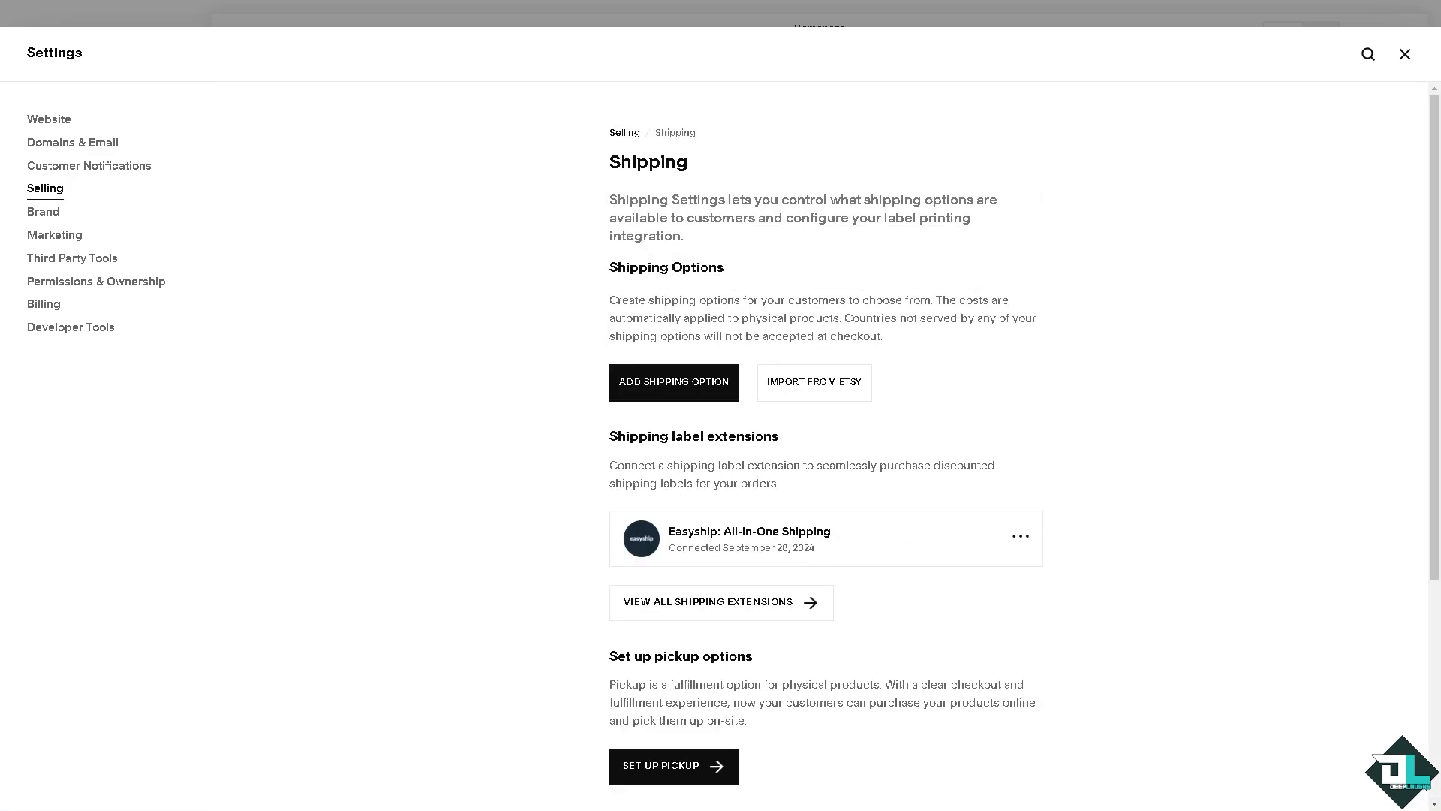
scroll(879, 446, down, 4)
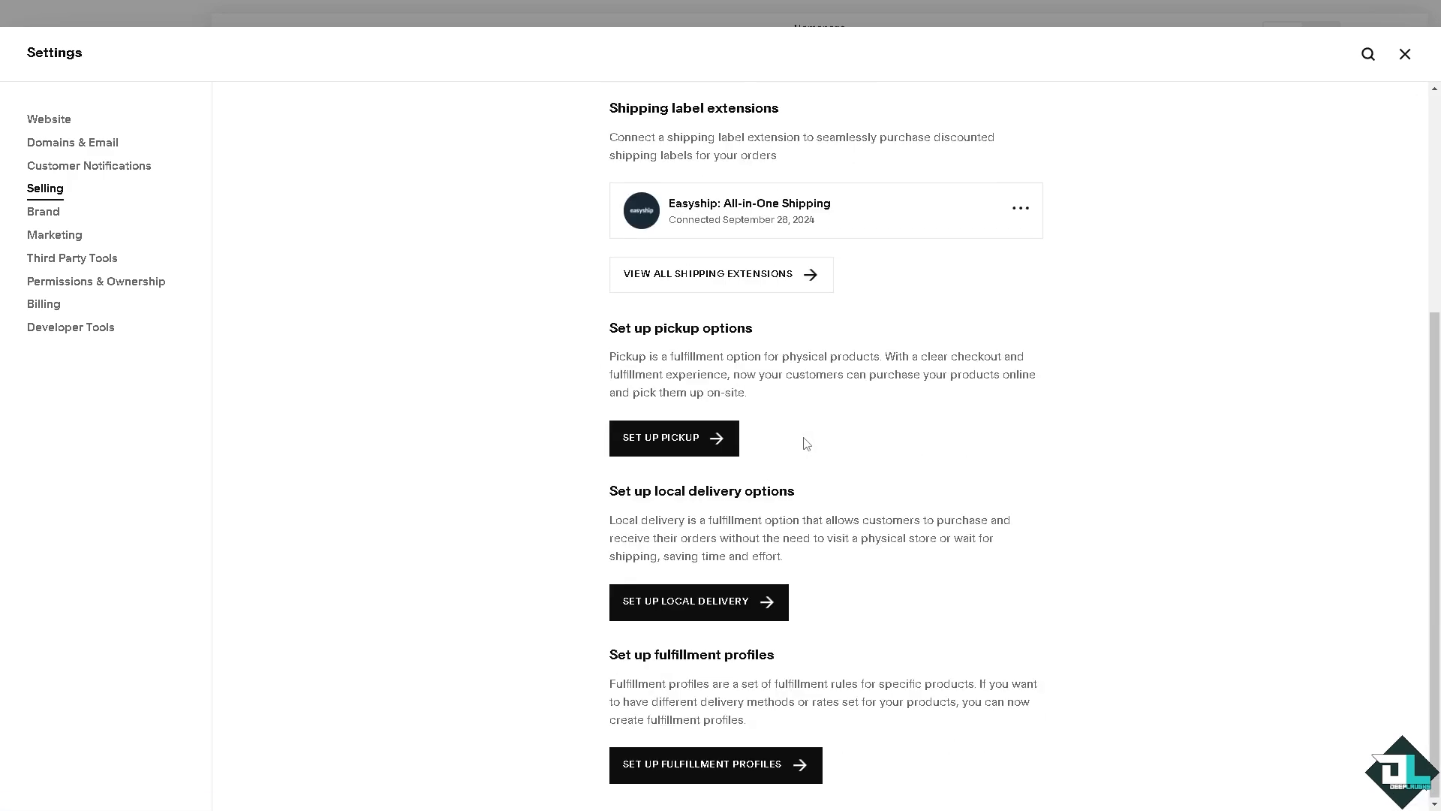
click(676, 773)
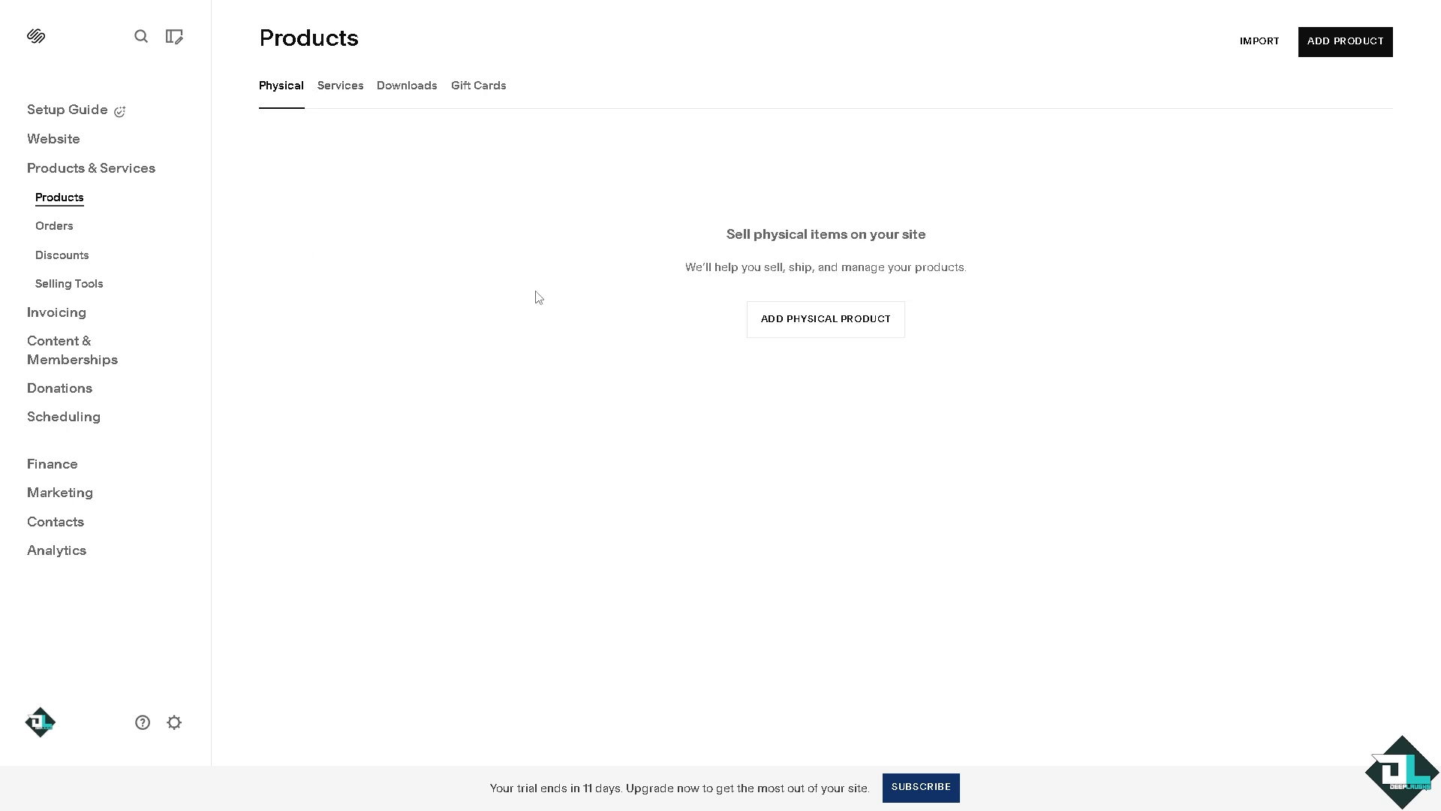
Look through the Services, Gift Cards and Downloads product categories.
click(343, 87)
click(412, 91)
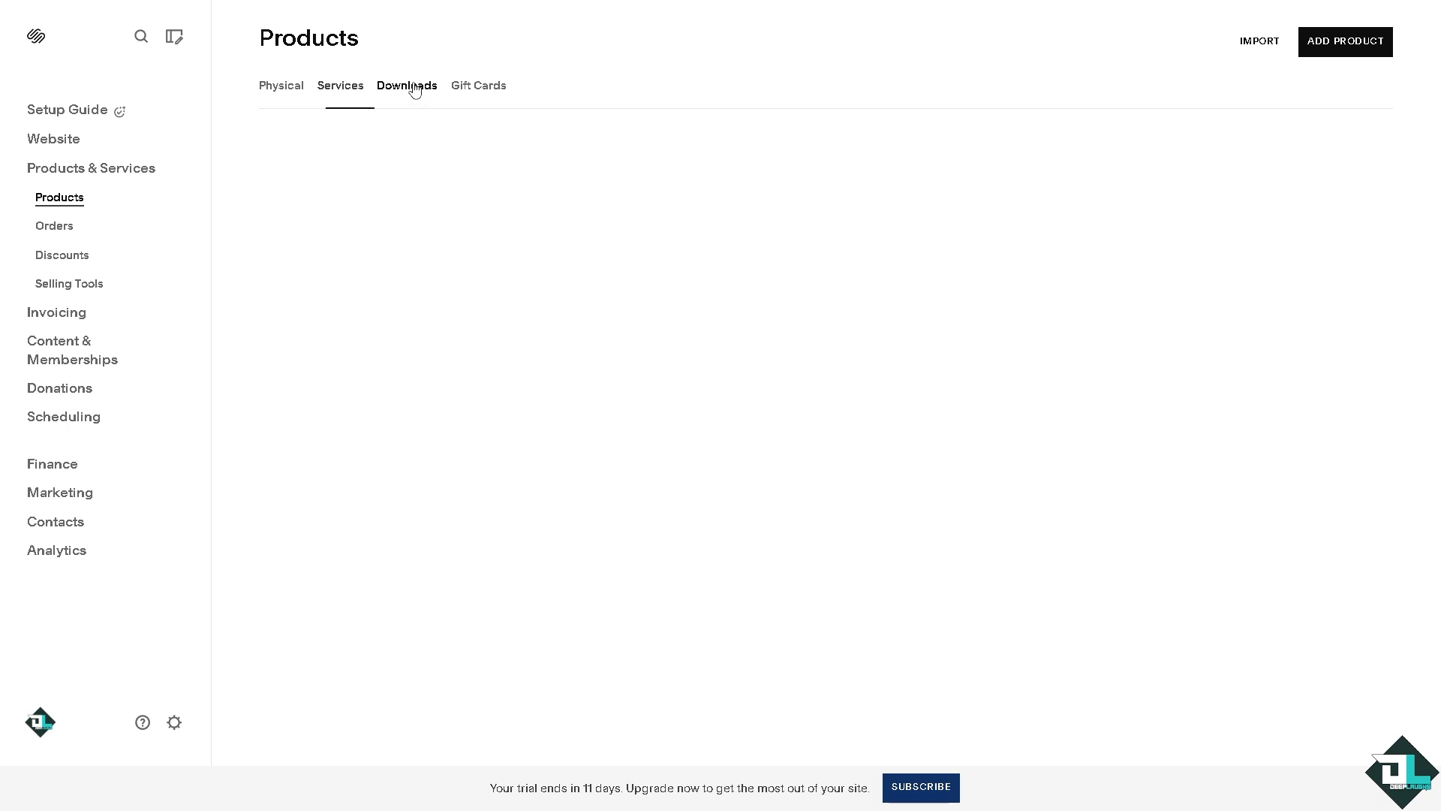
click(486, 92)
click(415, 93)
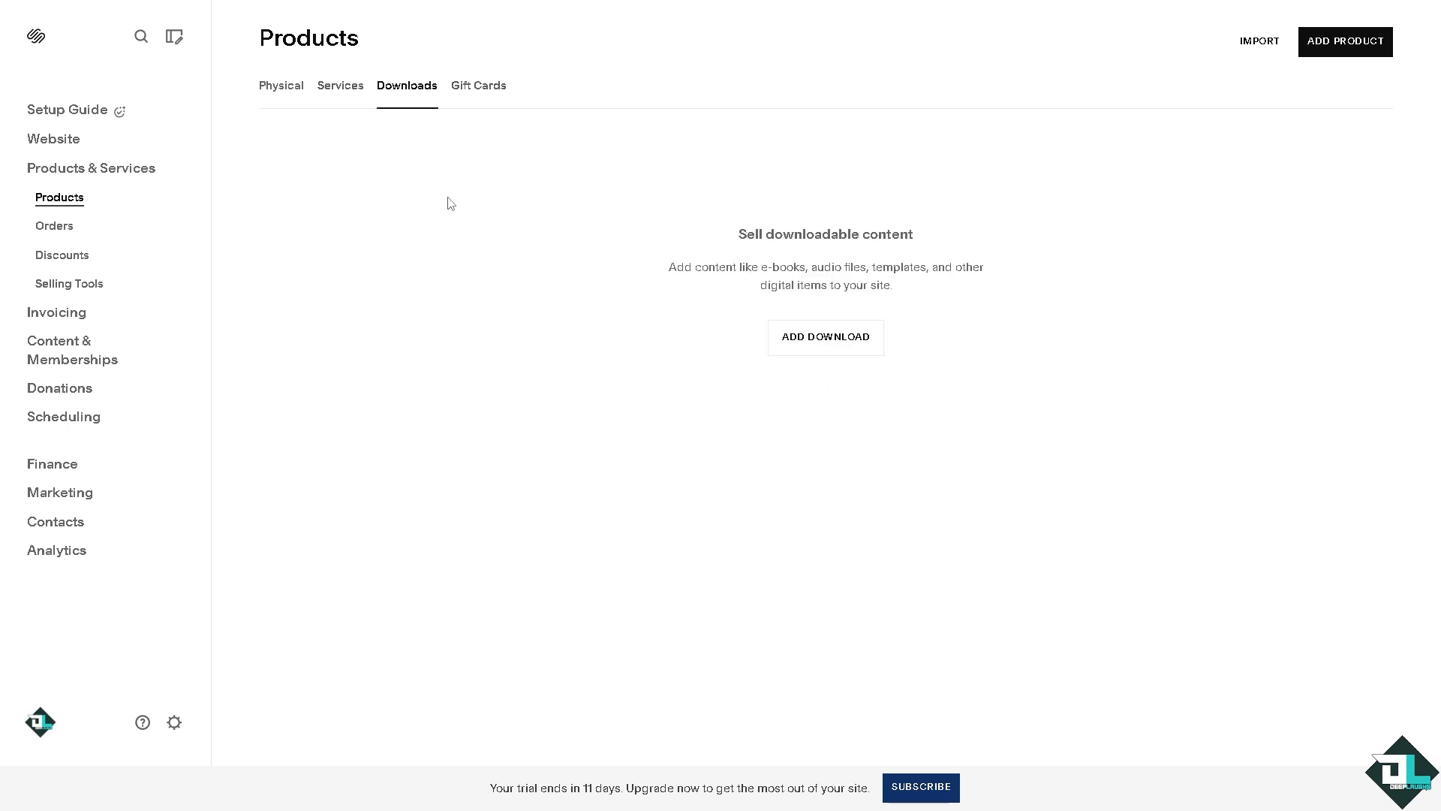
Create a new download product with "How to Do Shipping on Squarespace" as its name and description.
click(856, 344)
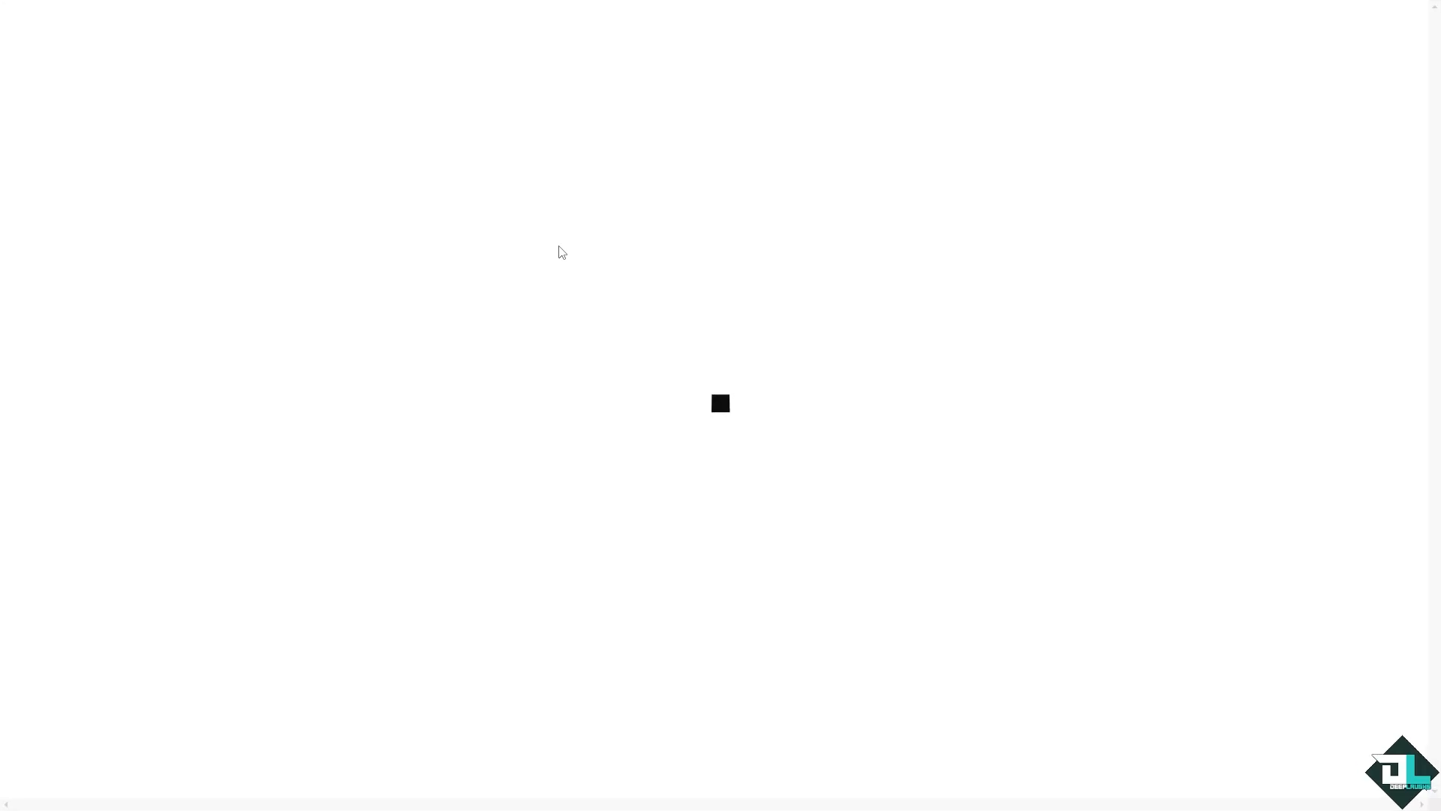
click(540, 205)
text(How to Do Shipping on Squarespace)
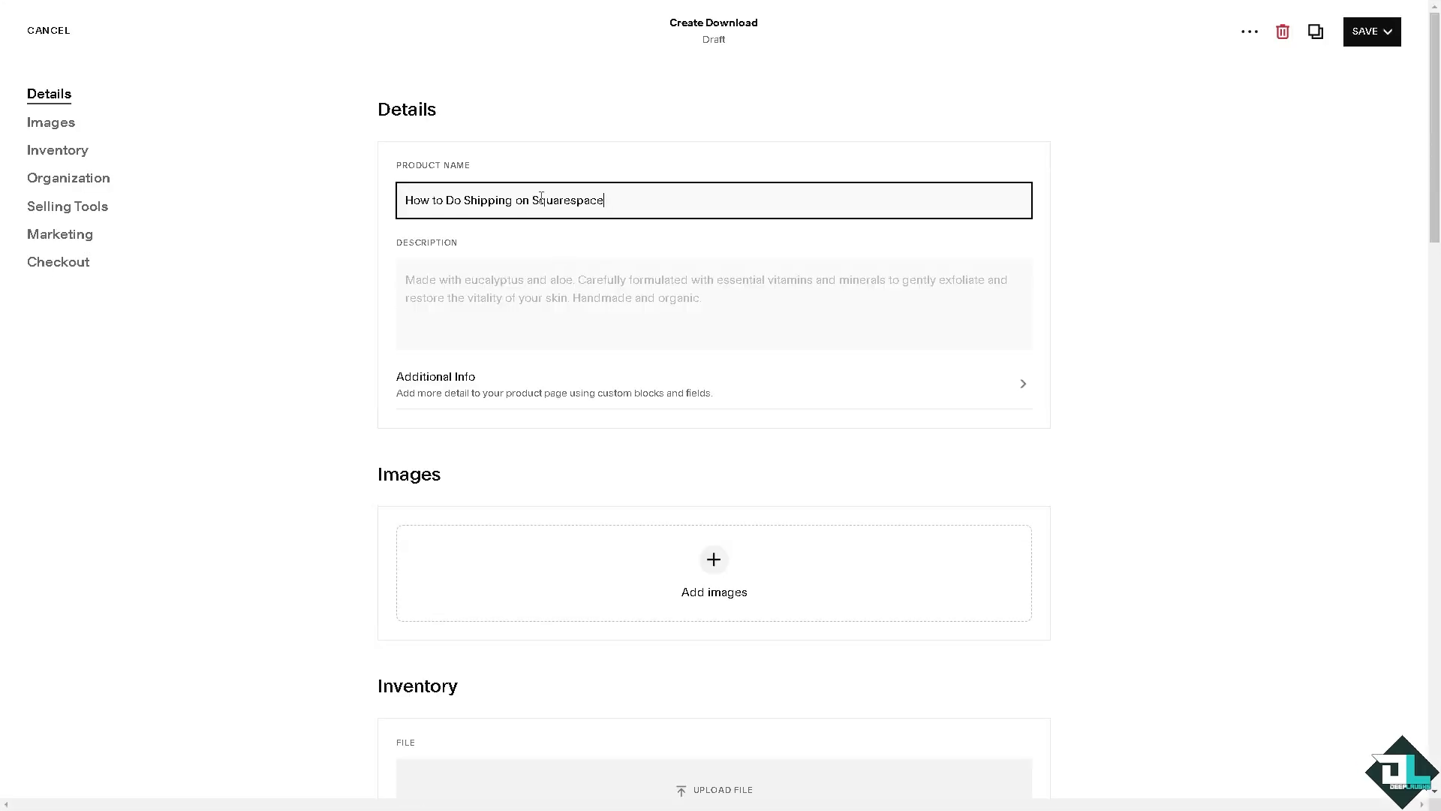
click(535, 301)
text(How to Do Shipping on Squarespace)
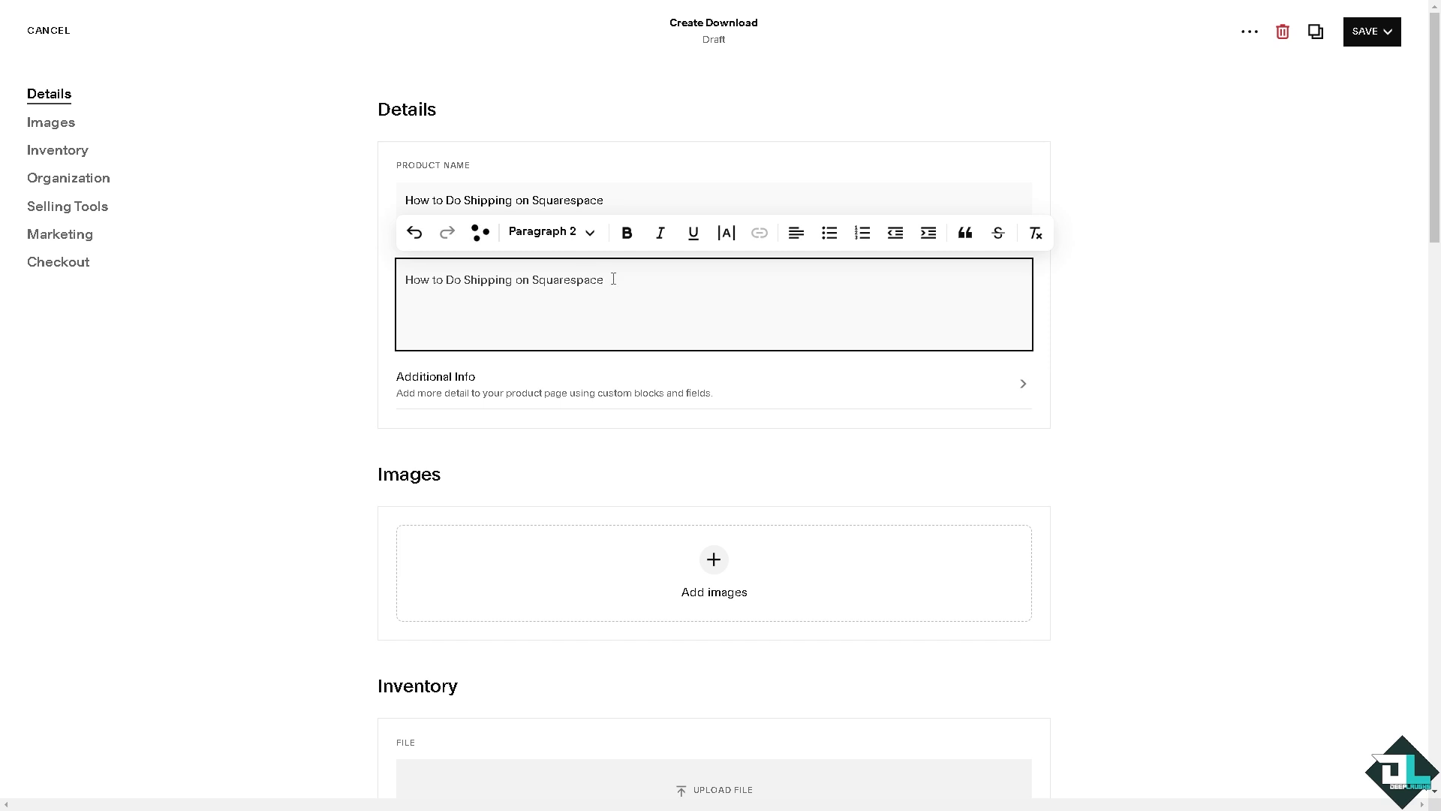
Format the product description as bold and underlined, and add the "How to Do Shipping" image to the product.
key(ctrl+a)
click(625, 234)
click(693, 233)
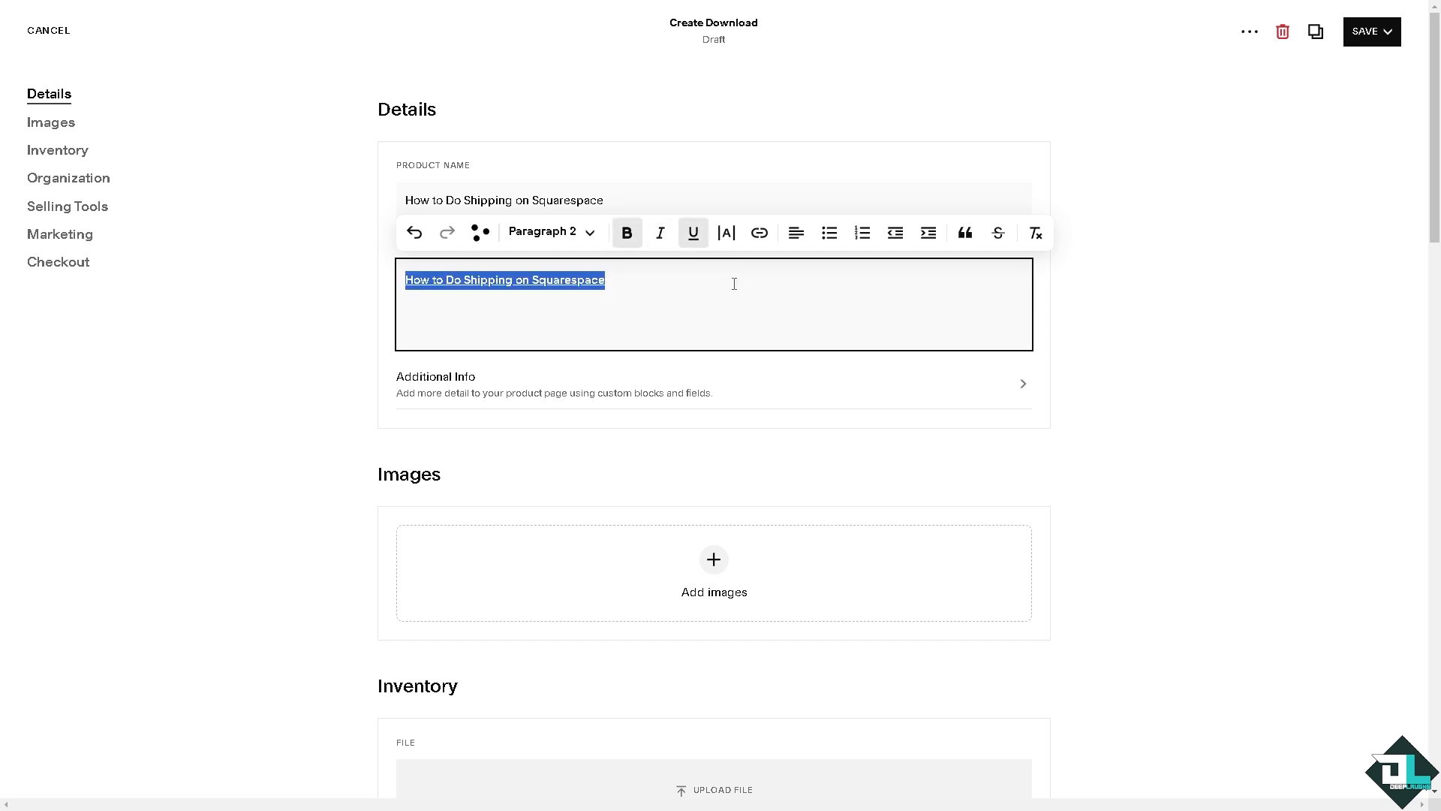
click(691, 312)
key(ctrl+a)
click(713, 559)
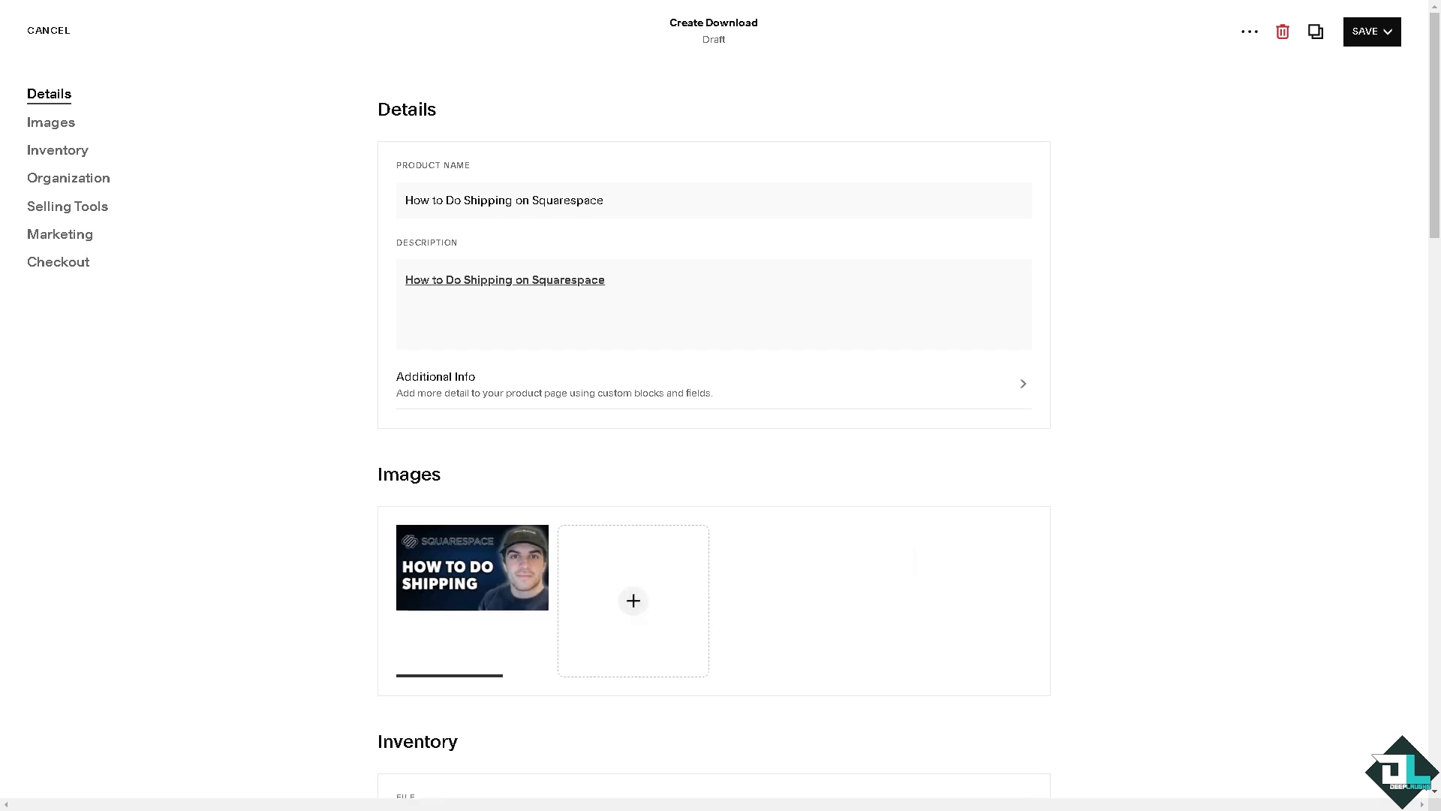
Set the download's price to $69.00 and mark it as on sale.
scroll(646, 537, down, 3)
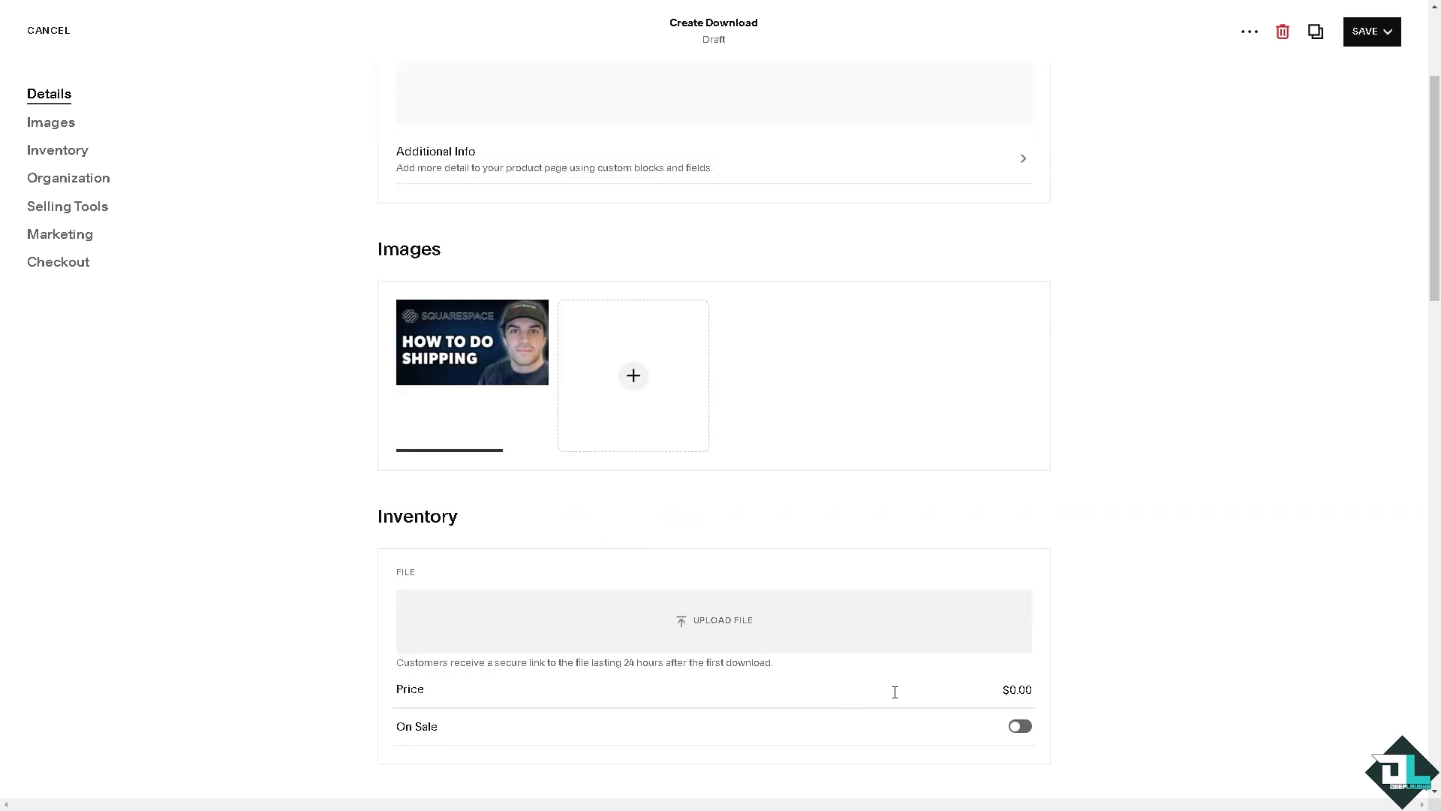
click(1021, 688)
text(6)
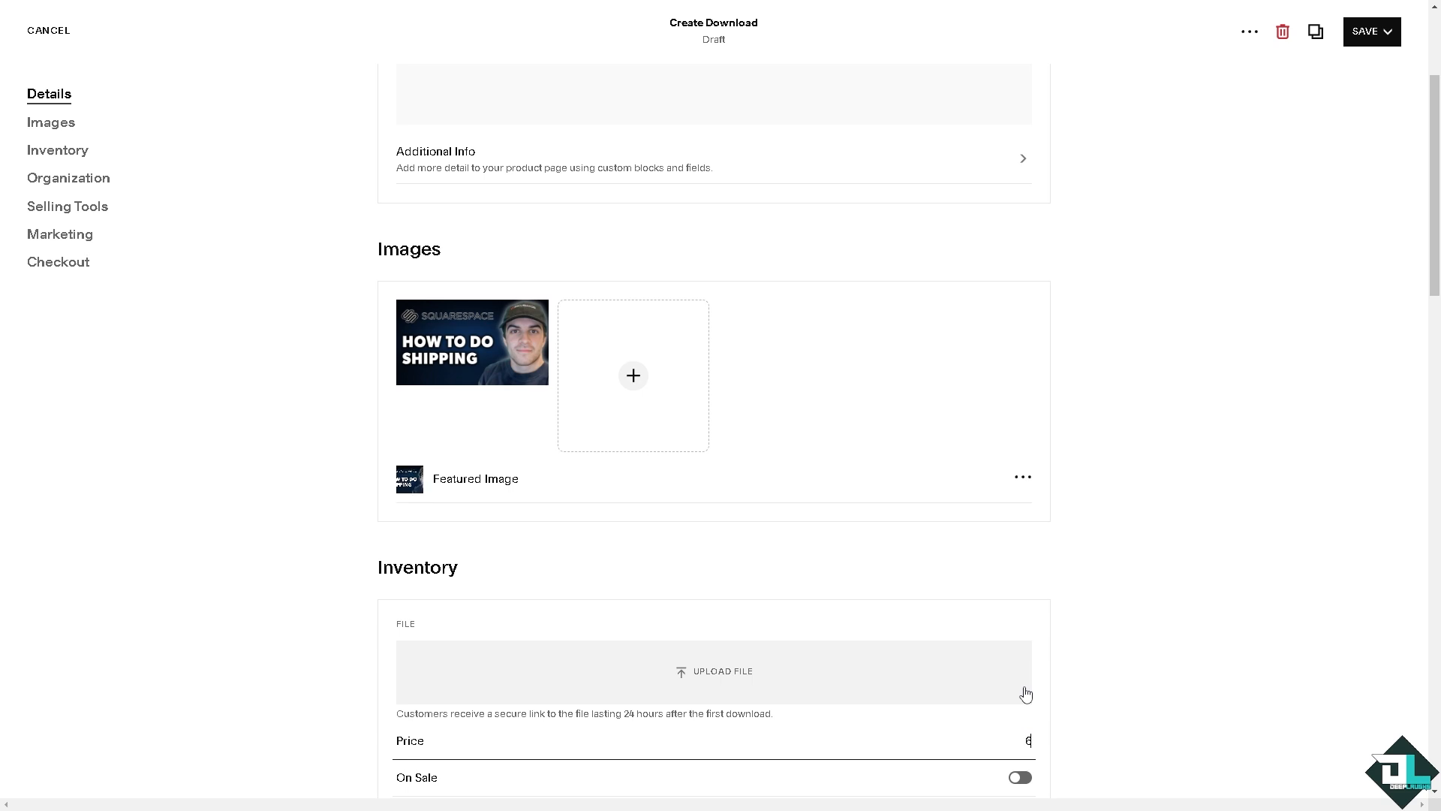
text(9)
click(1019, 777)
scroll(1096, 676, down, 4)
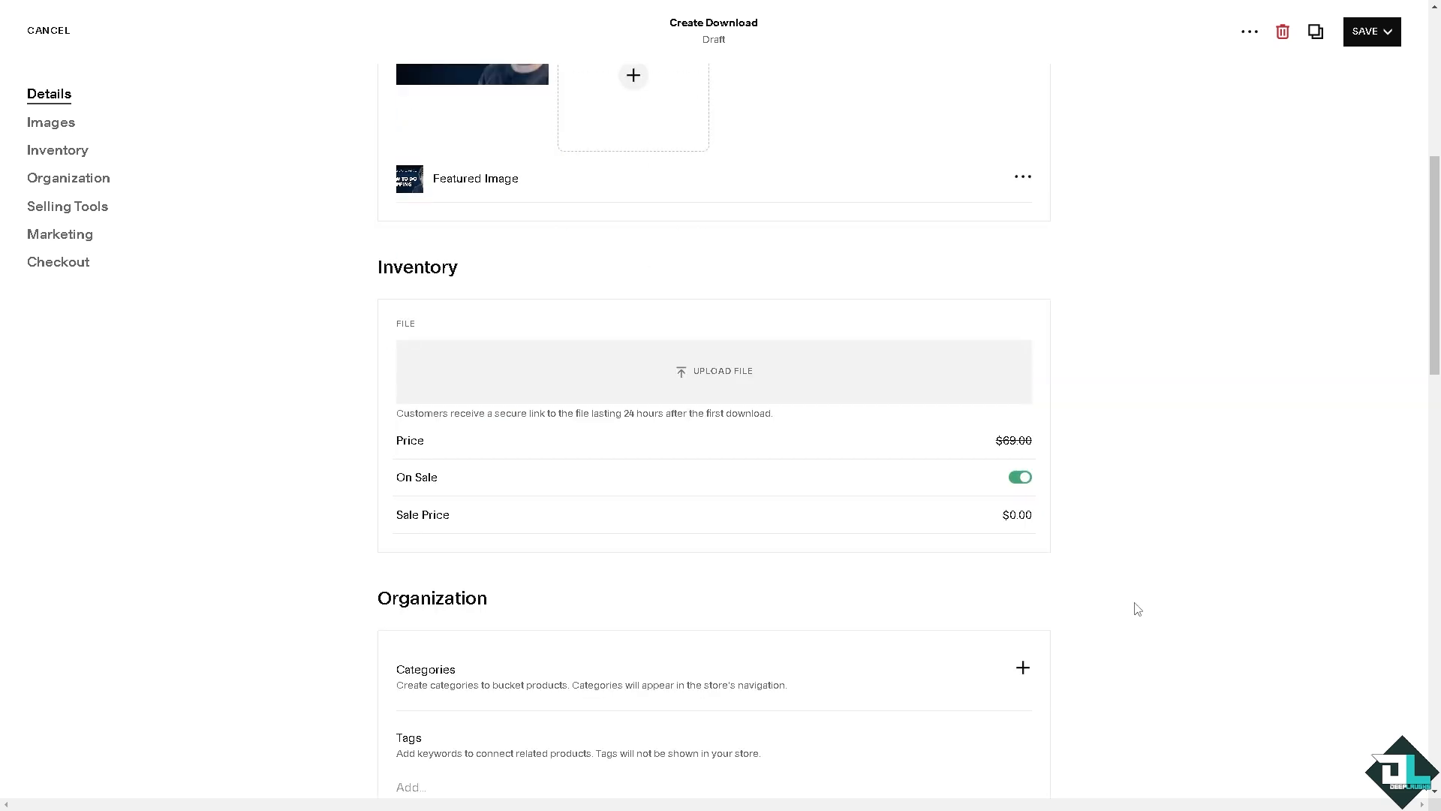
Enter "How to Do Shipping on Squarespace" in the product's tags and make the download a featured product.
scroll(900, 565, down, 2)
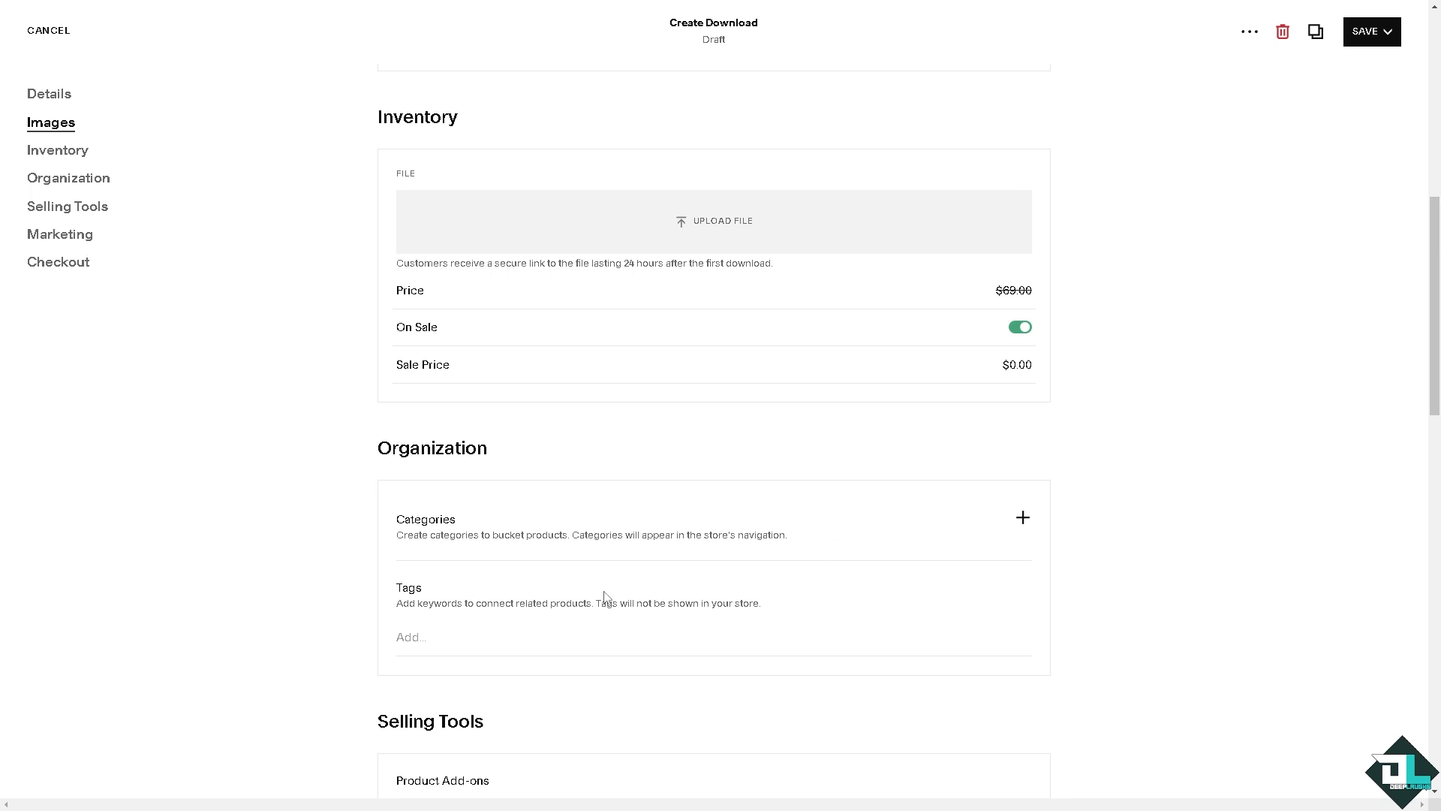
click(401, 639)
text(hipping on Squarespace)
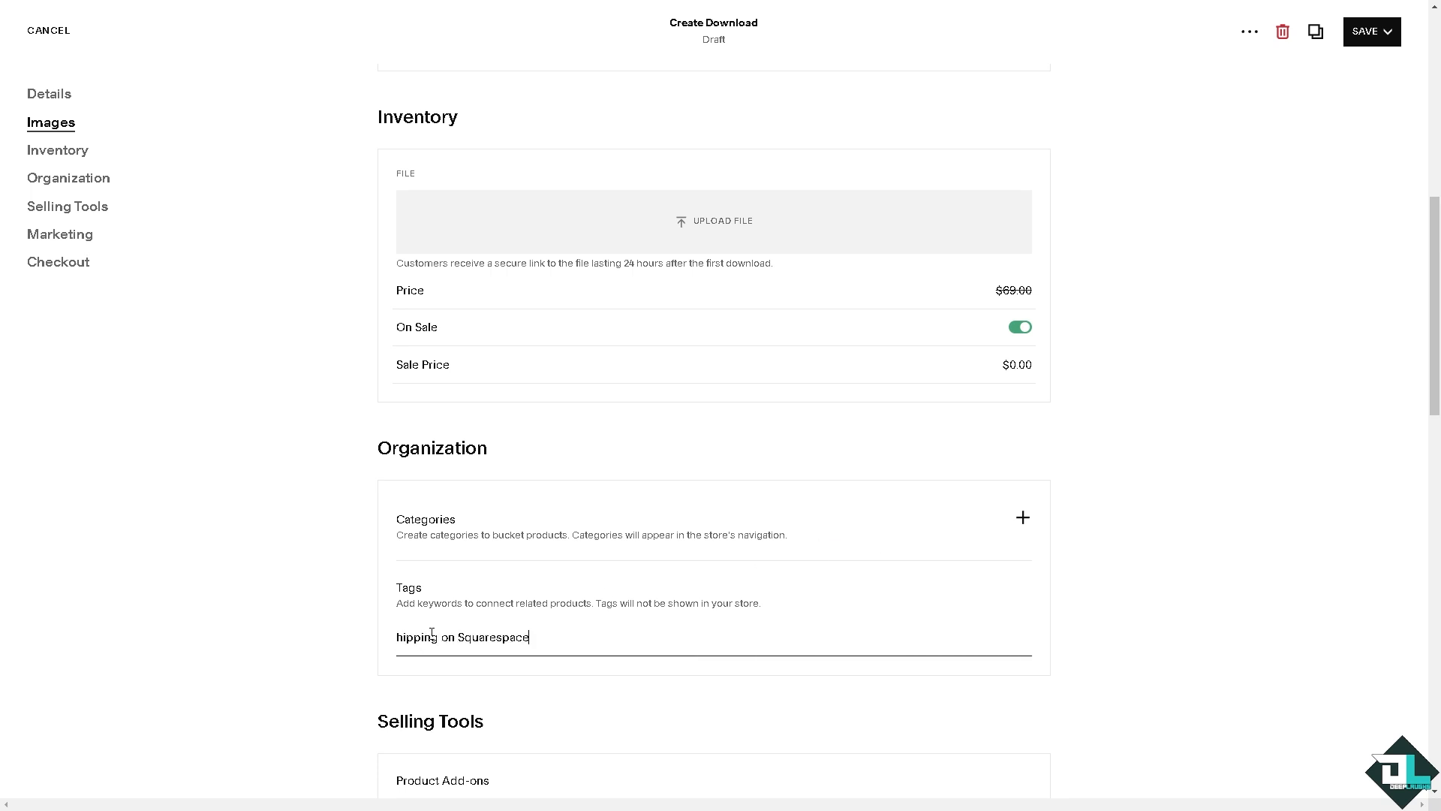
scroll(525, 601, down, 4)
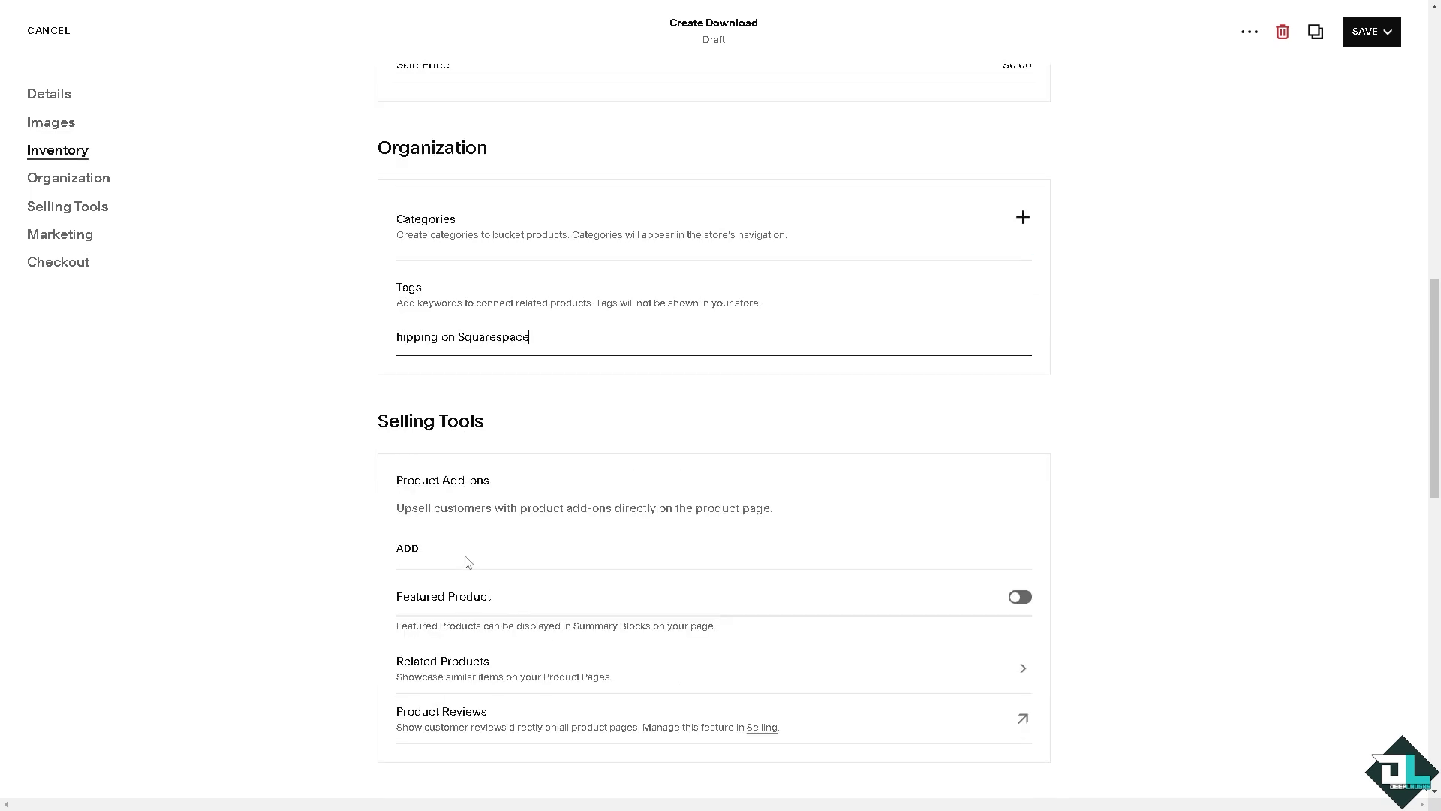
click(1022, 596)
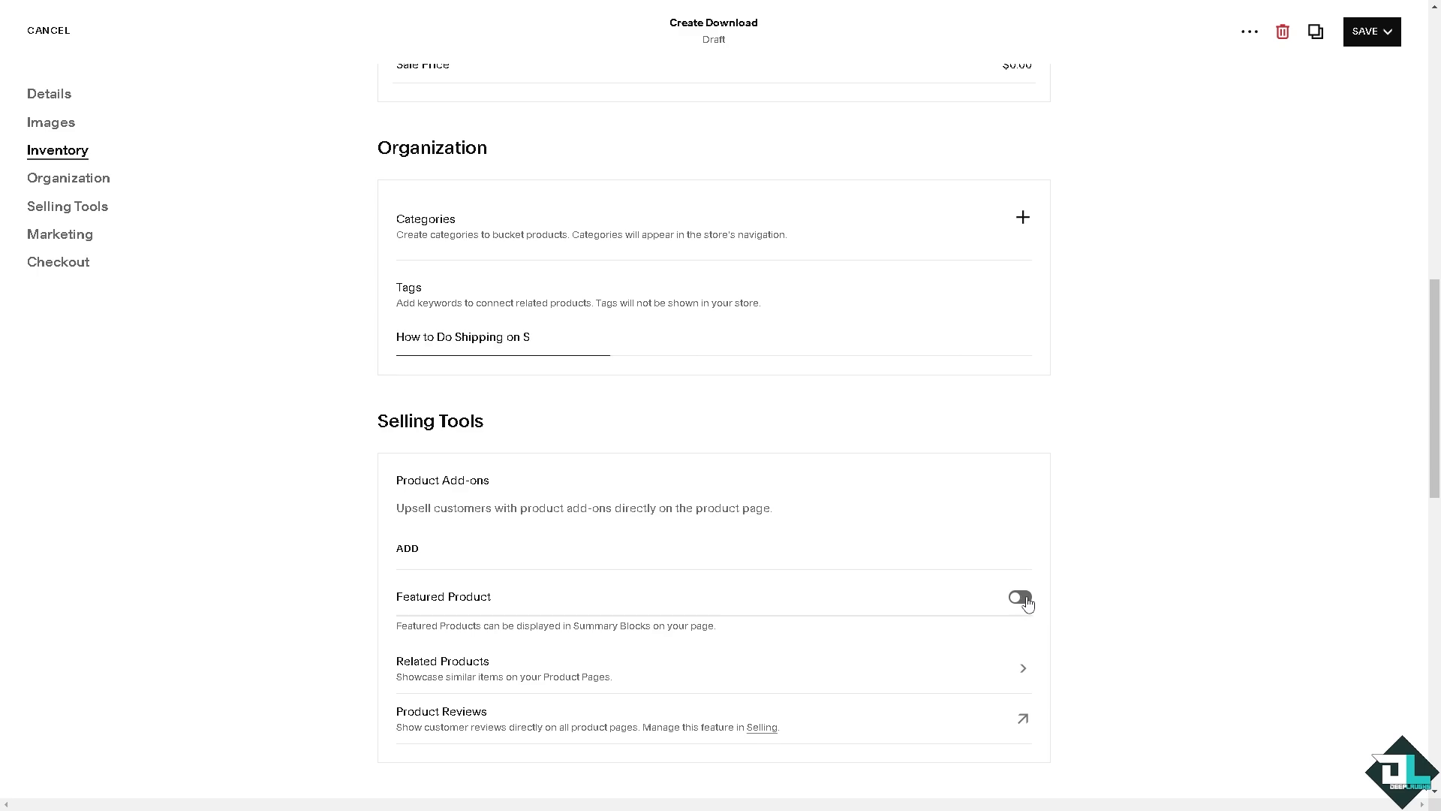
Review the download's Marketing and Checkout settings and return to its Images section.
scroll(755, 604, down, 6)
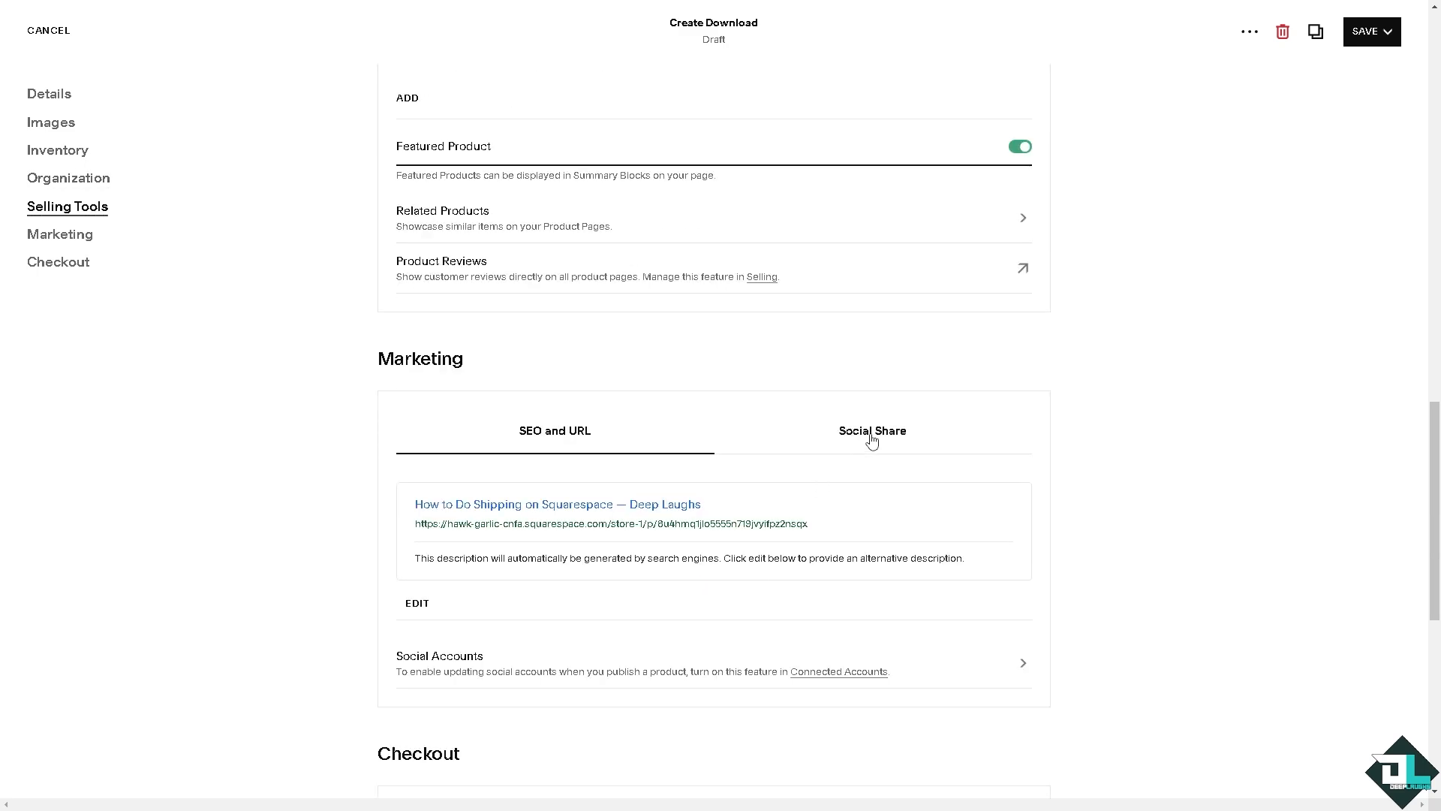
scroll(675, 508, down, 8)
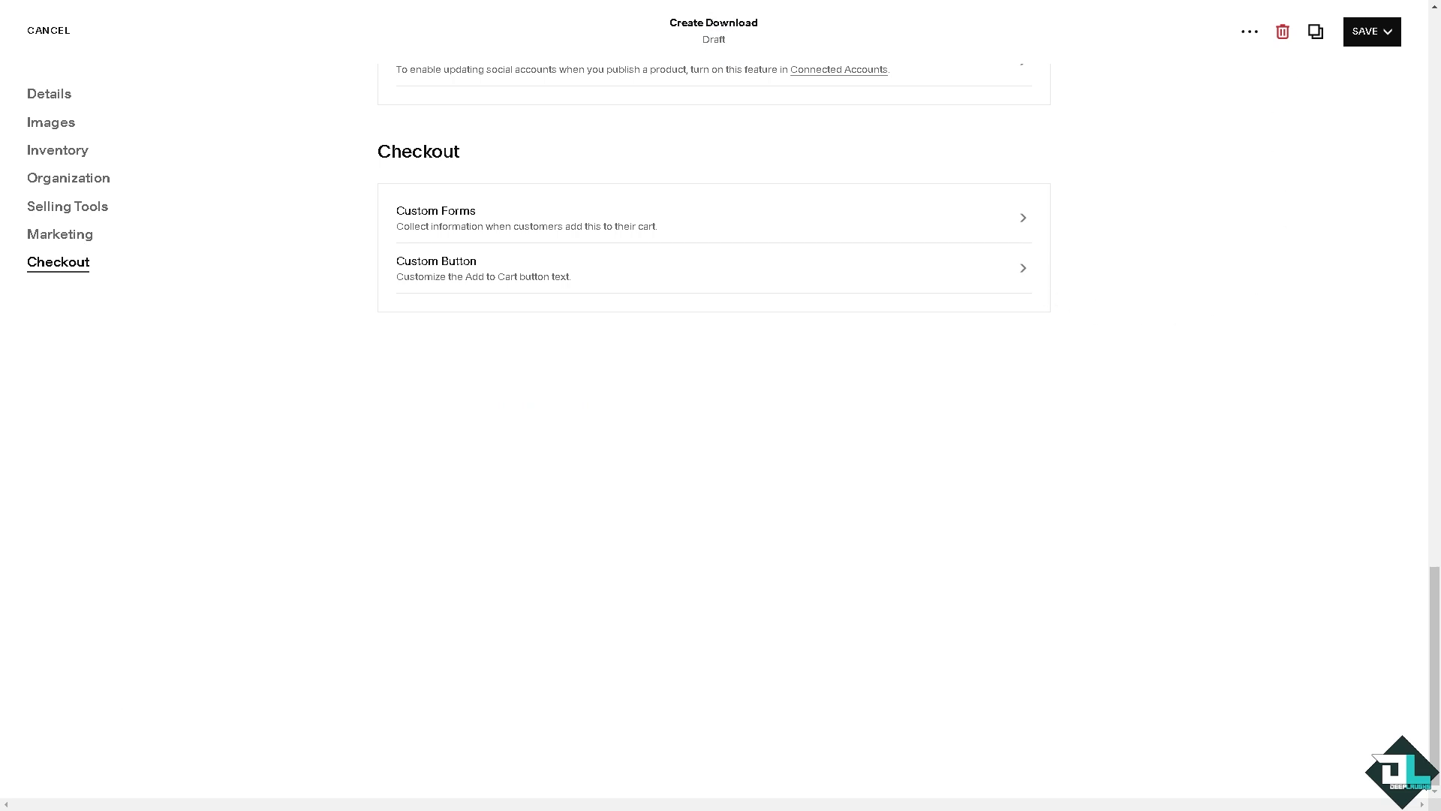
scroll(737, 360, up, 3)
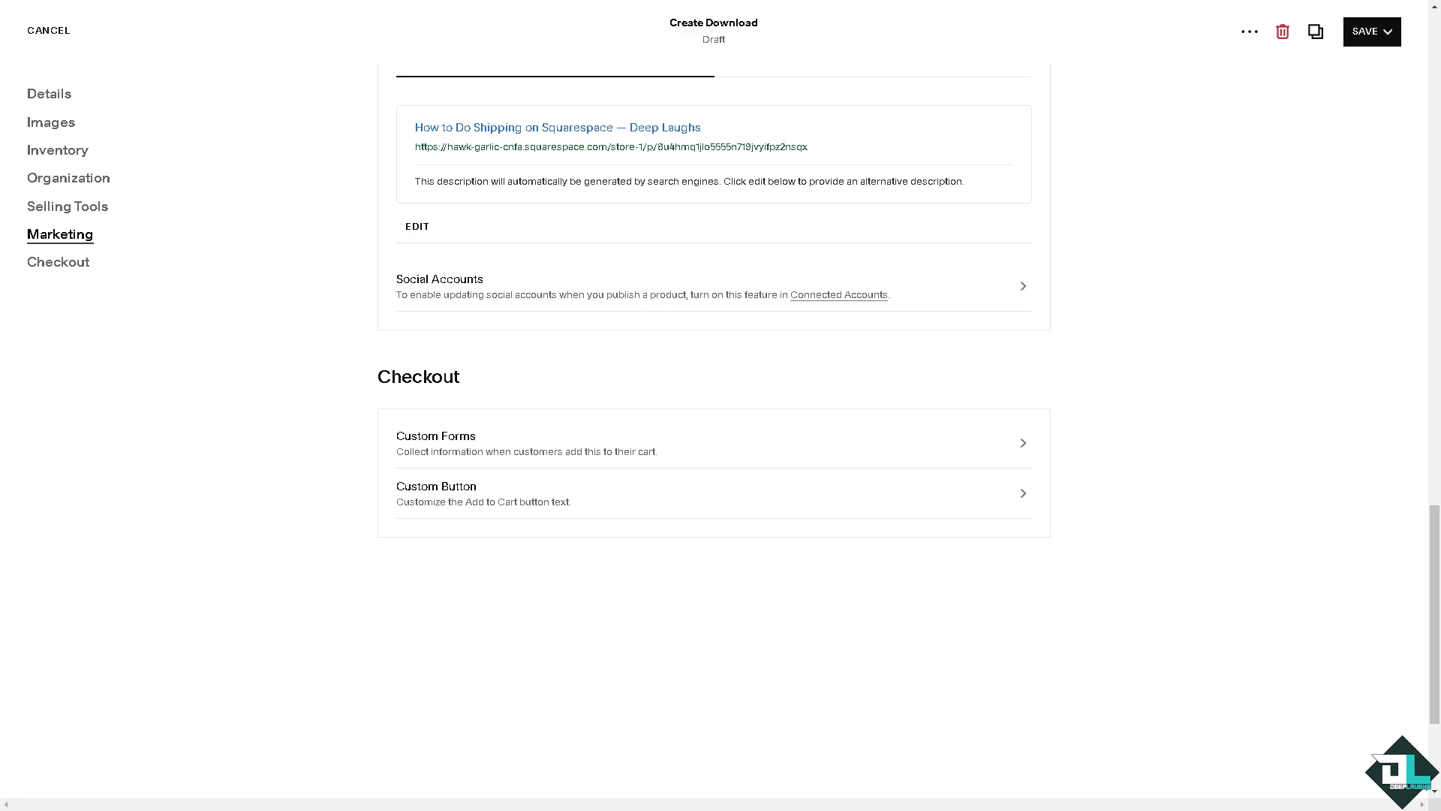
scroll(593, 337, up, 15)
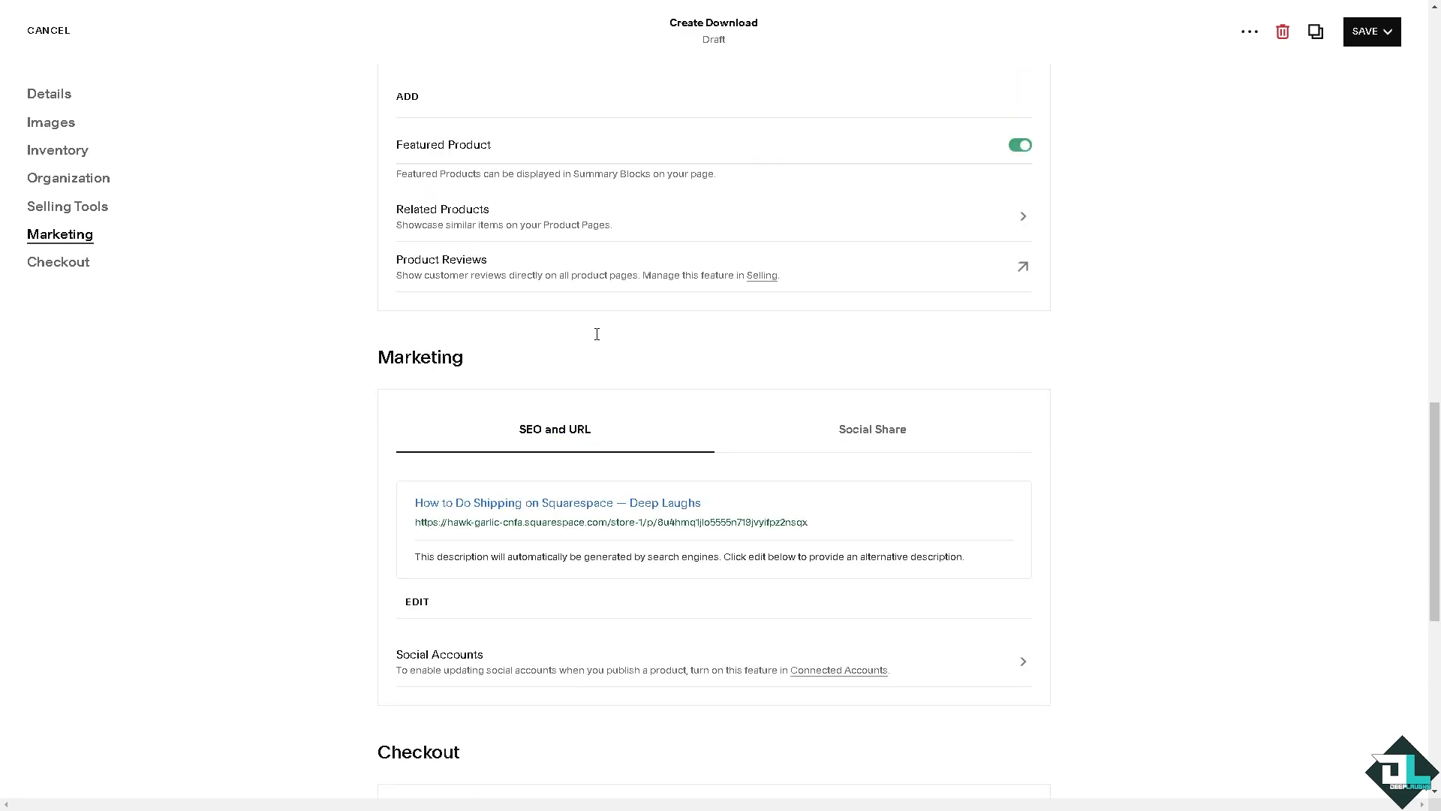
mouse_move(476, 296)
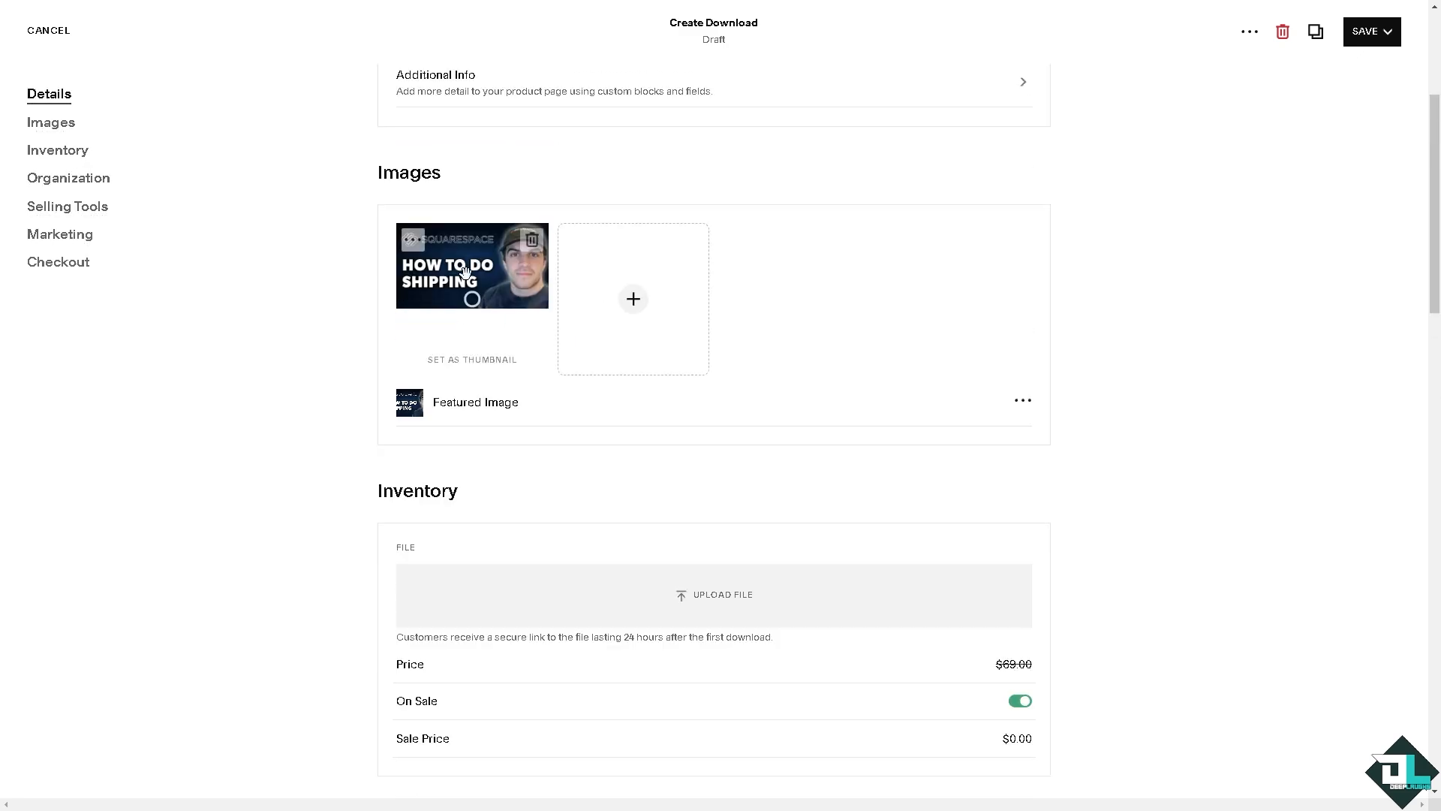